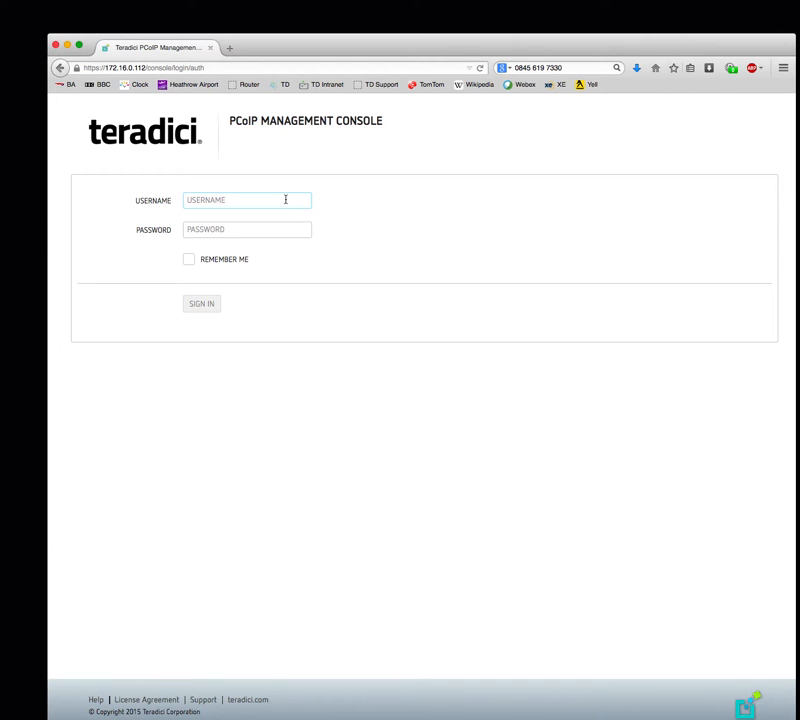
- Sign in to the console as admin with the account password
{"action": "type", "text": "admin"}
{"action": "key", "text": "Tab"}
{"action": "type", "text": "password"}
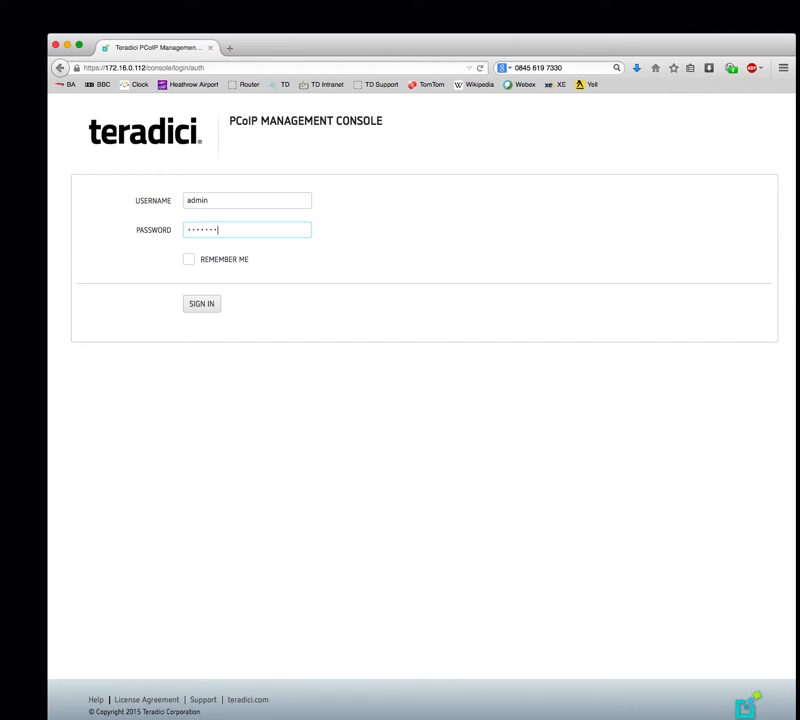
{"action": "key", "text": "Return"}
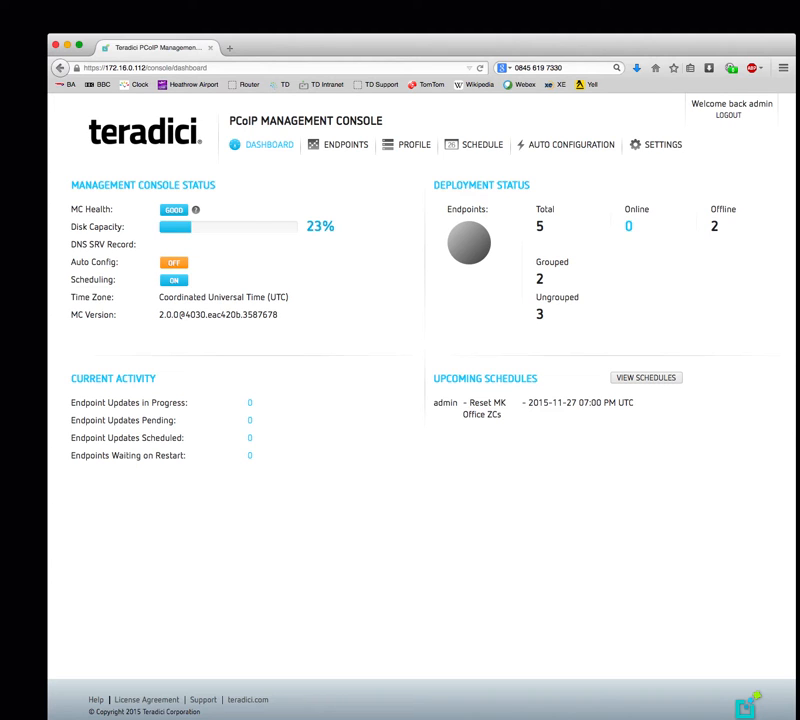
- List the three ungrouped endpoints, all running 5.0.0-rc3, on the Endpoints page
{"action": "left_click", "coordinate": [335, 147]}
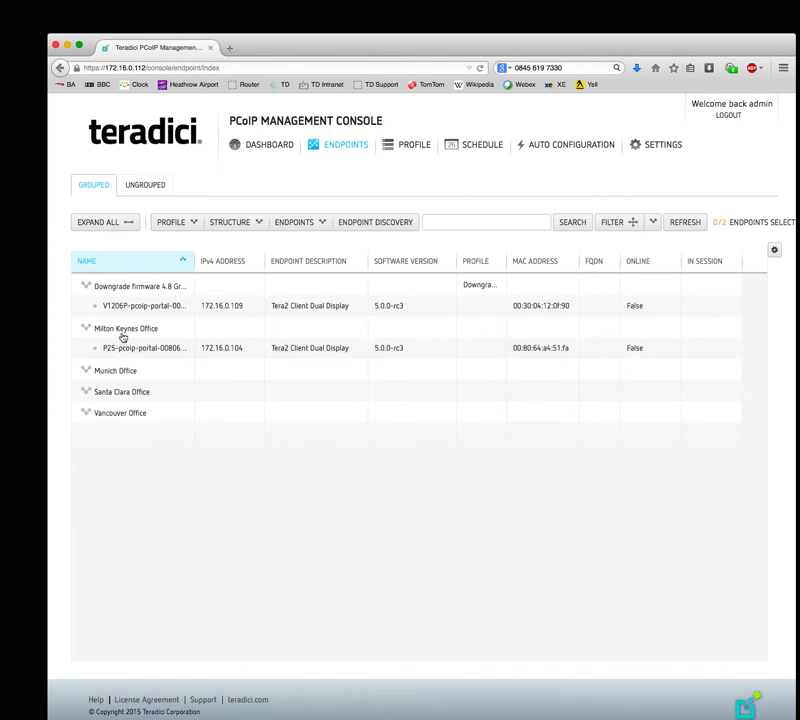
{"action": "left_click", "coordinate": [144, 190]}
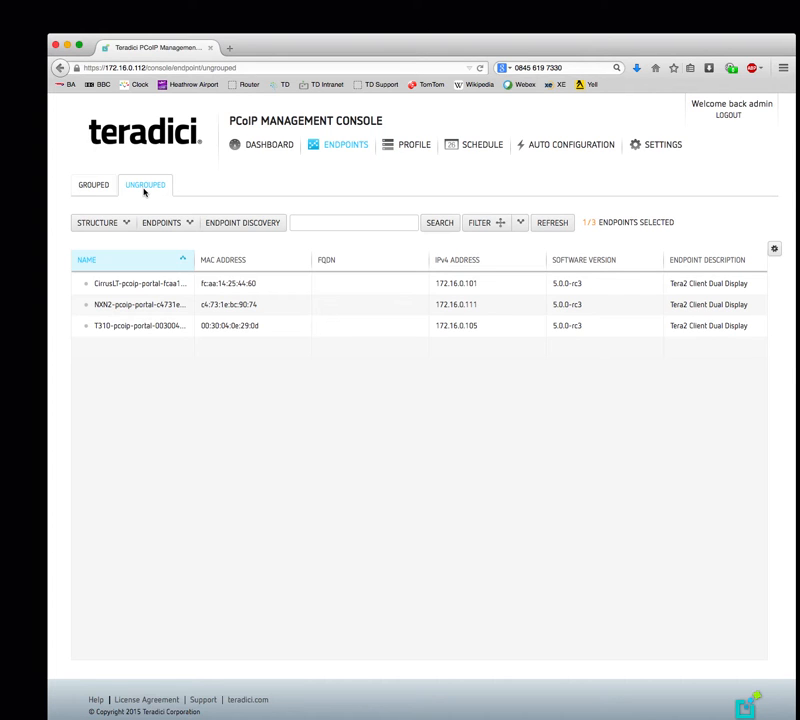
{"action": "left_click", "coordinate": [144, 189]}
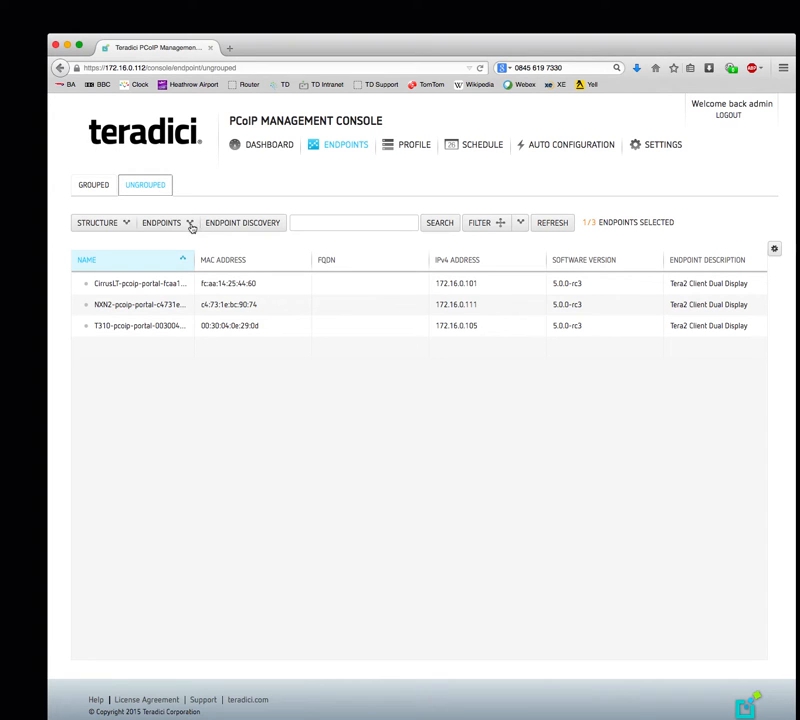
- Run endpoint discovery across the address range 172.16.0.100 to 172.16.0.110
{"action": "left_click", "coordinate": [247, 225]}
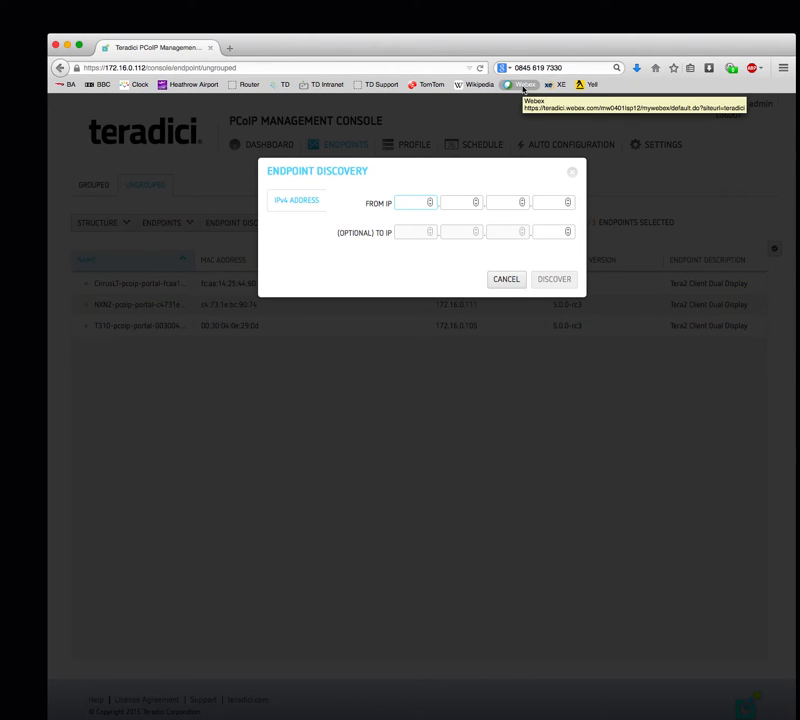
{"action": "type", "text": "172"}
{"action": "key", "text": "period"}
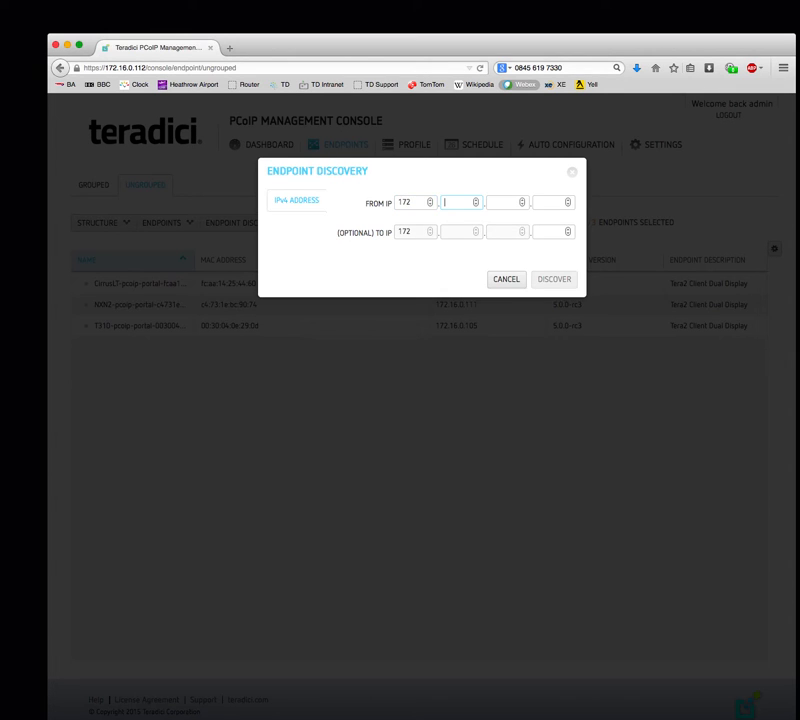
{"action": "type", "text": "16"}
{"action": "key", "text": "period"}
{"action": "type", "text": "0"}
{"action": "key", "text": "period"}
{"action": "type", "text": "100"}
{"action": "key", "text": "Tab"}
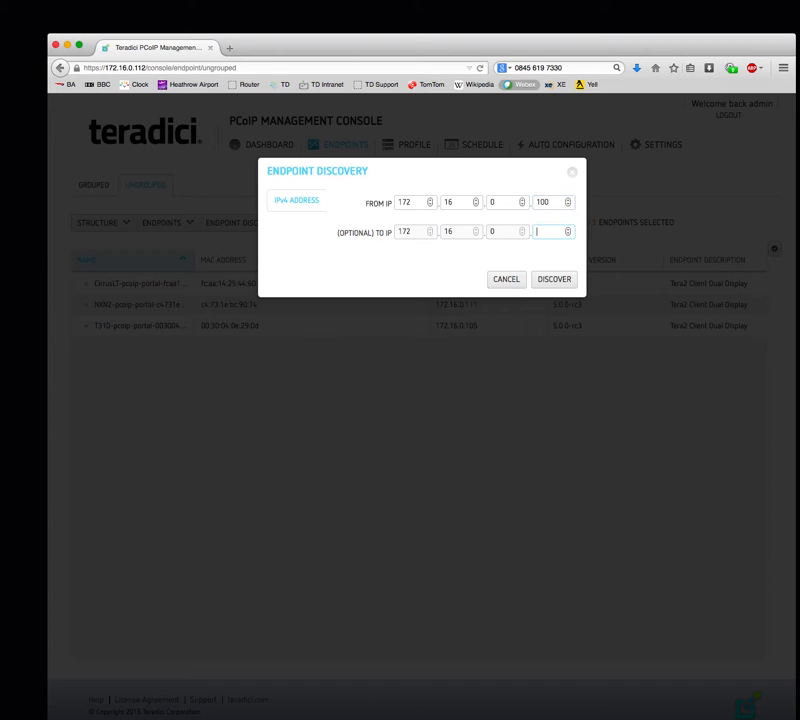
{"action": "type", "text": "110"}
{"action": "left_click", "coordinate": [562, 285]}
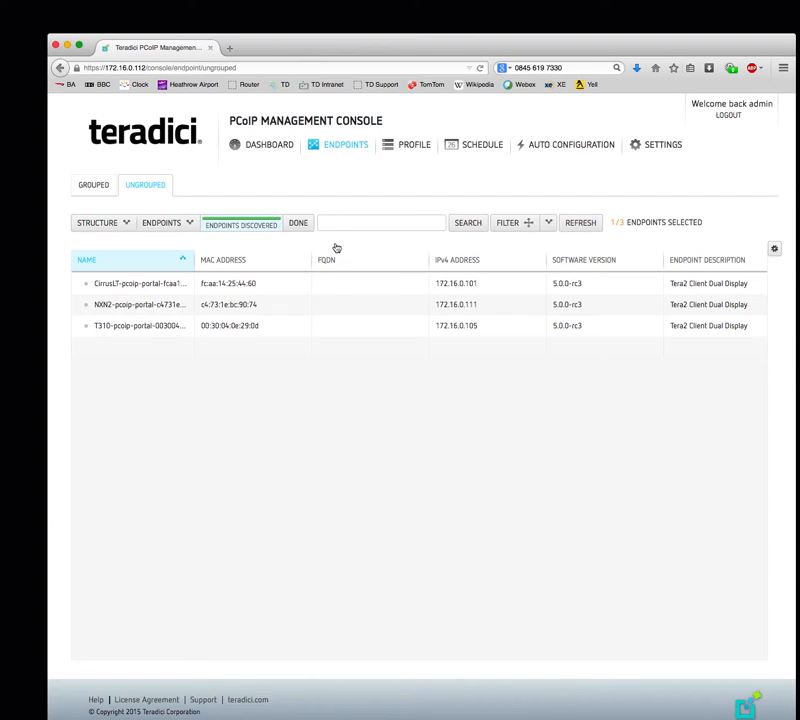
- Close the discovery status and refresh the table to show five ungrouped endpoints
{"action": "left_click", "coordinate": [299, 224]}
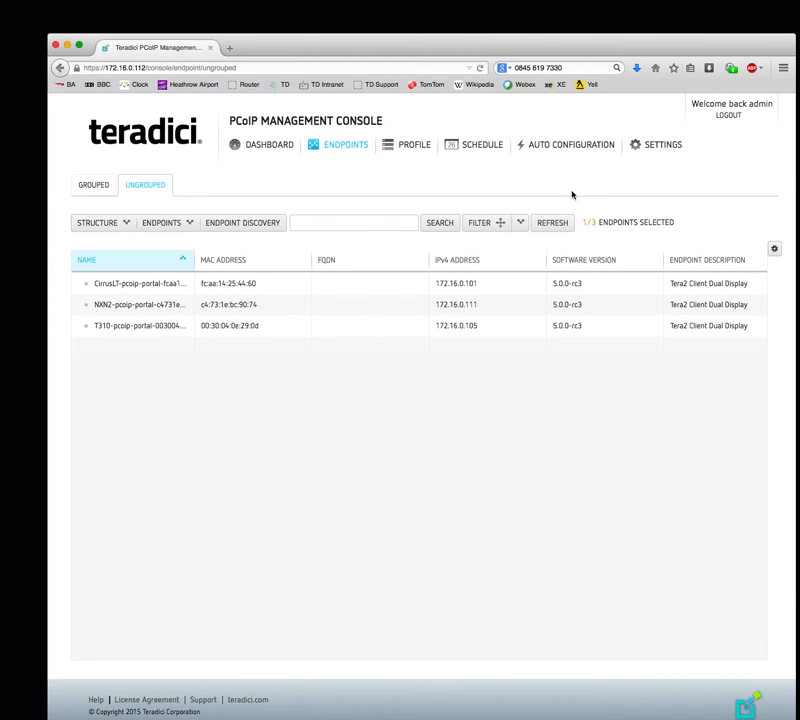
{"action": "left_click", "coordinate": [553, 223]}
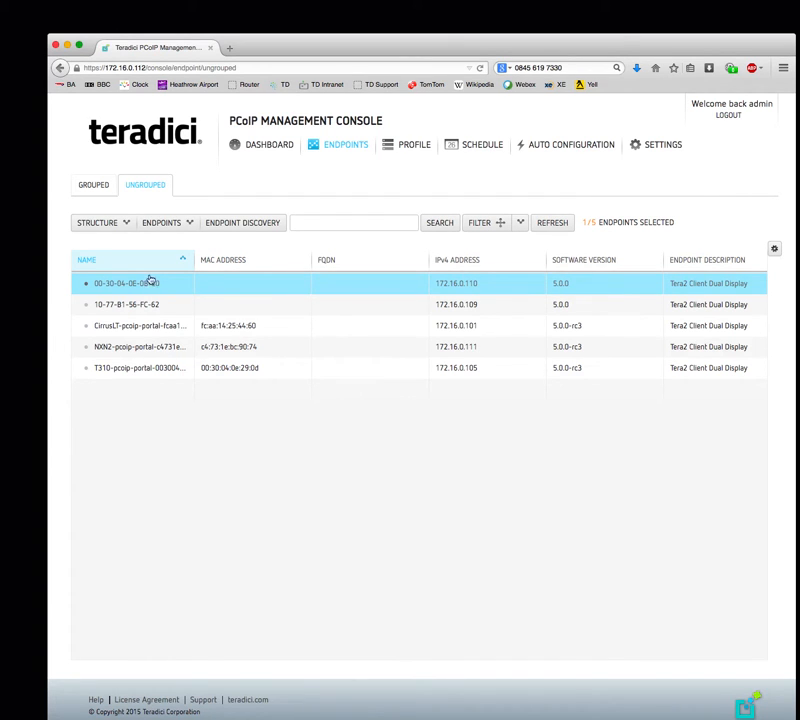
- Open the details of endpoint 172.16.0.110 and look through its settings
{"action": "left_click", "coordinate": [184, 224]}
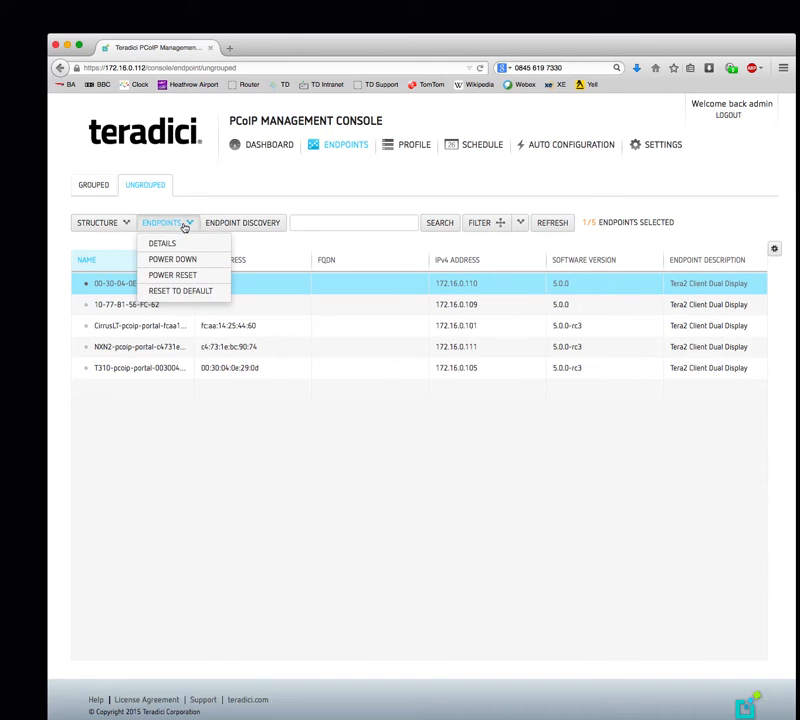
{"action": "left_click", "coordinate": [165, 244]}
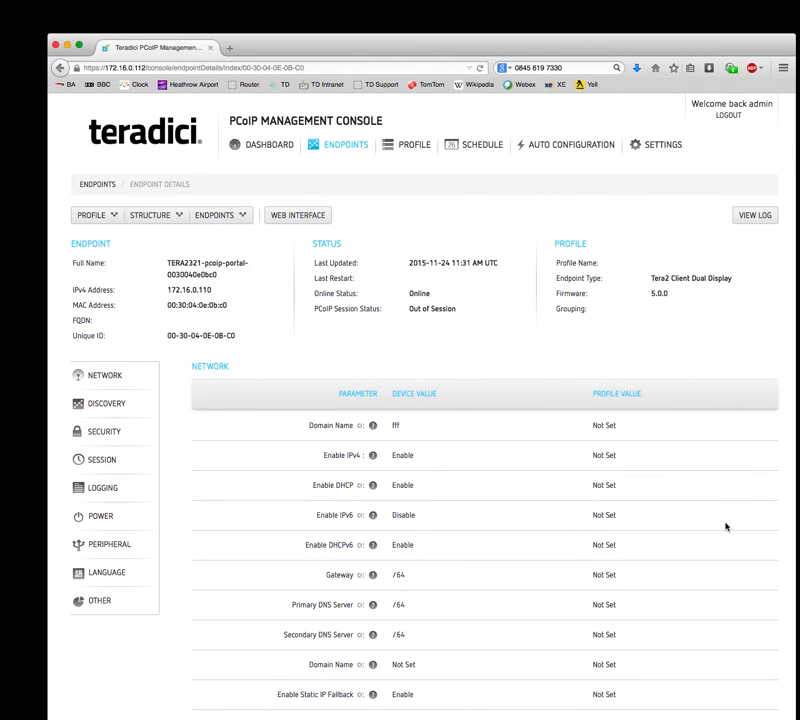
{"action": "scroll", "coordinate": [726, 527], "scroll_direction": "down", "scroll_amount": 5}
{"action": "scroll", "coordinate": [726, 527], "scroll_direction": "down", "scroll_amount": 8}
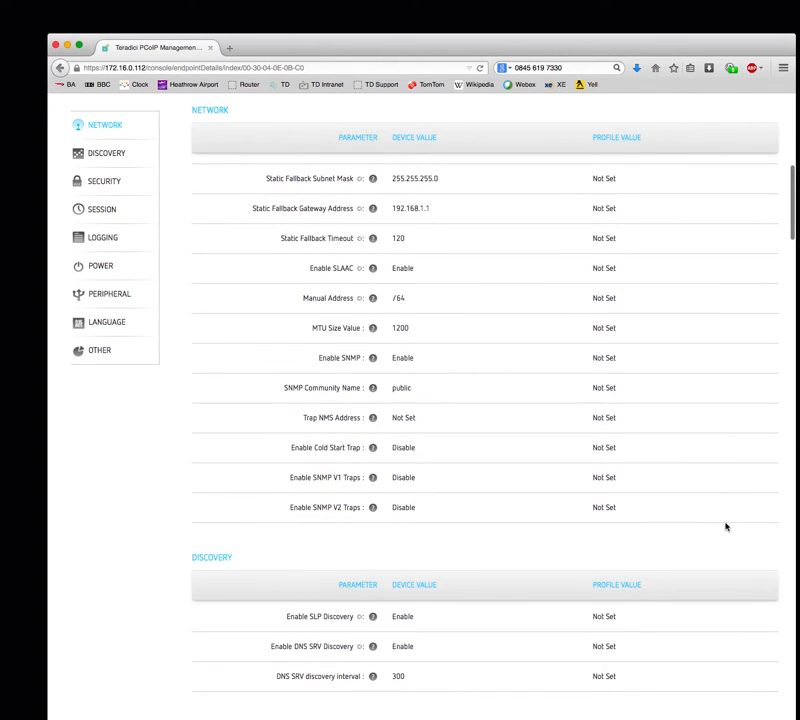
{"action": "scroll", "coordinate": [726, 527], "scroll_direction": "down", "scroll_amount": 5}
{"action": "scroll", "coordinate": [726, 527], "scroll_direction": "down", "scroll_amount": 5}
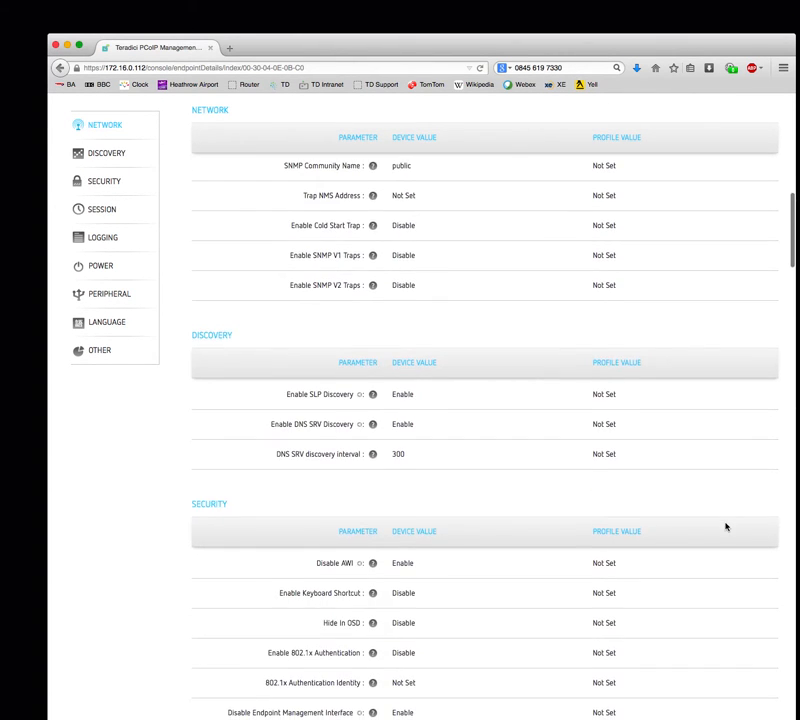
{"action": "scroll", "coordinate": [726, 527], "scroll_direction": "down", "scroll_amount": 1}
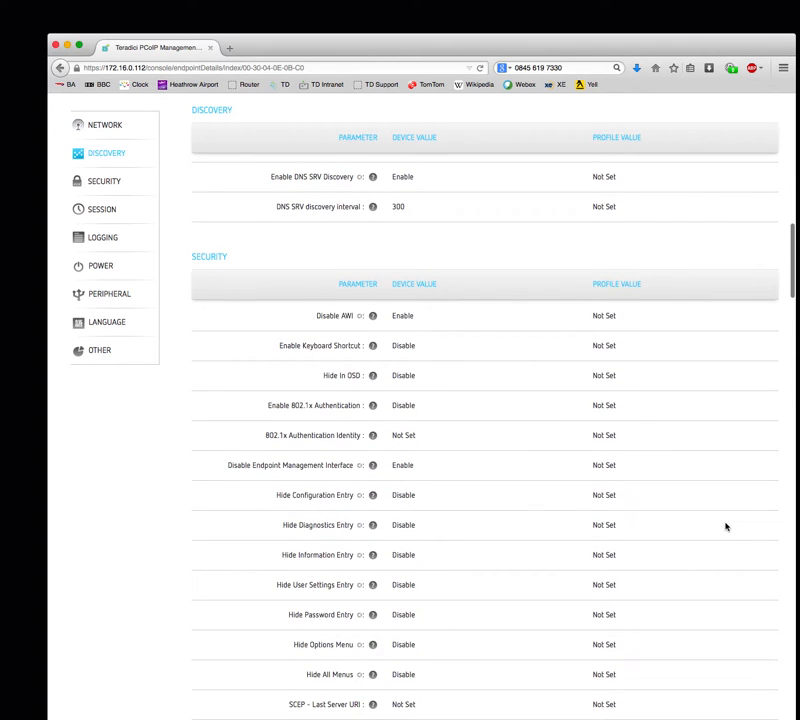
{"action": "scroll", "coordinate": [726, 527], "scroll_direction": "down", "scroll_amount": 6}
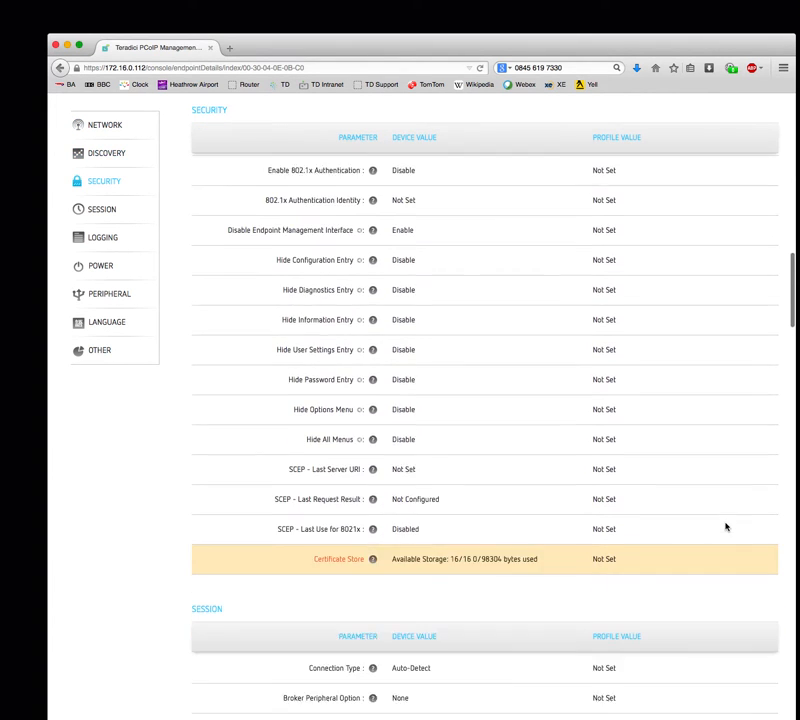
{"action": "scroll", "coordinate": [726, 527], "scroll_direction": "down", "scroll_amount": 6}
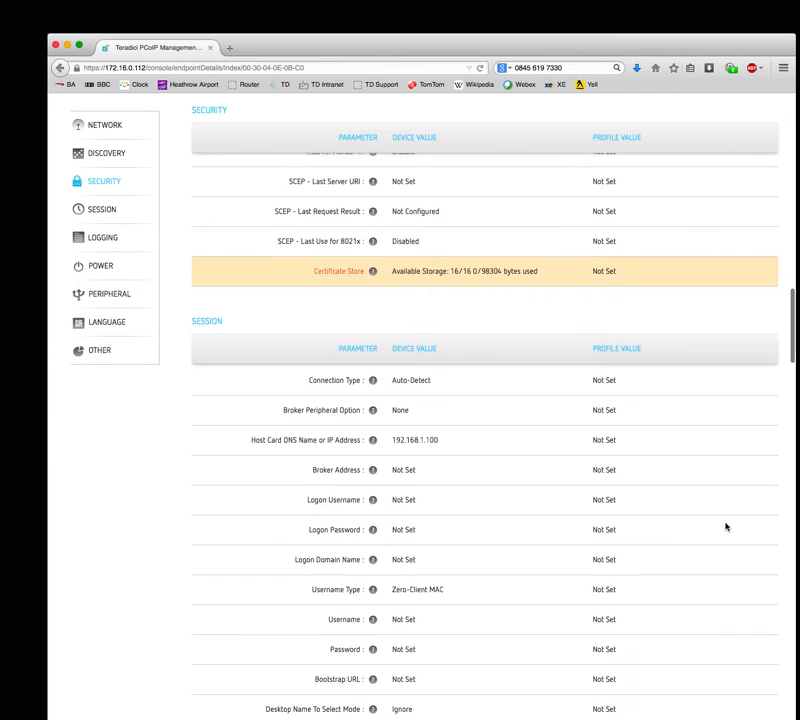
{"action": "scroll", "coordinate": [726, 527], "scroll_direction": "down", "scroll_amount": 4}
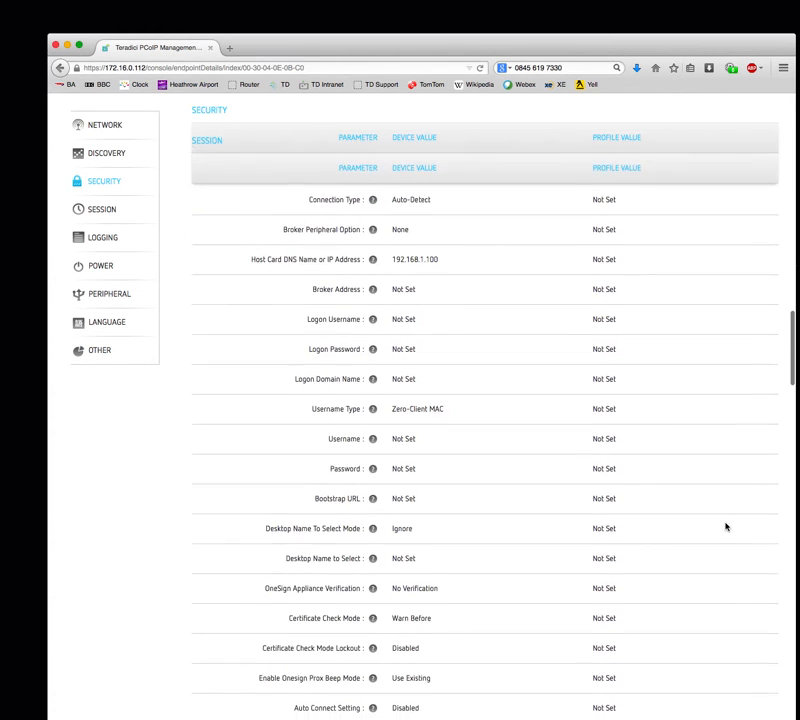
{"action": "scroll", "coordinate": [726, 527], "scroll_direction": "down", "scroll_amount": 8}
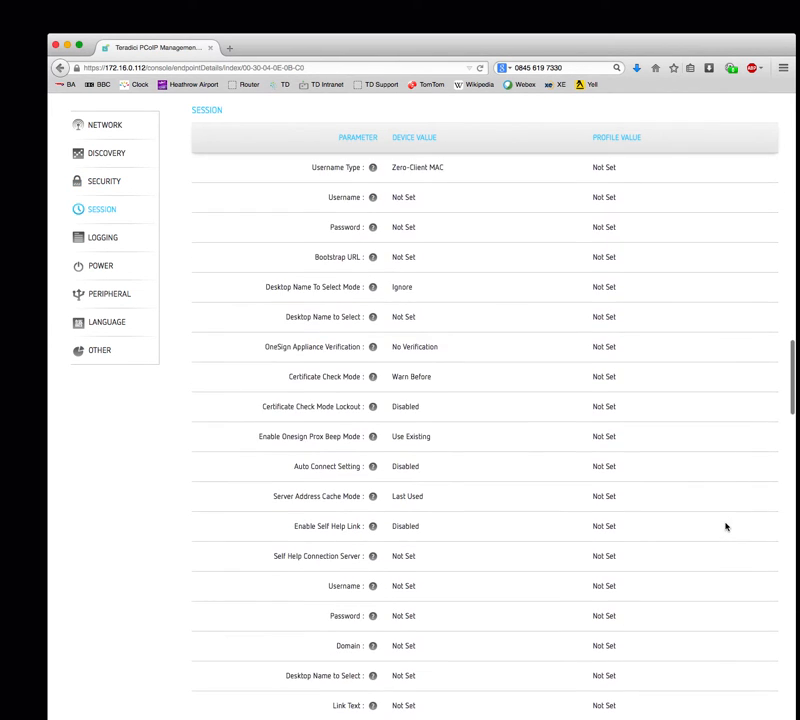
{"action": "scroll", "coordinate": [726, 527], "scroll_direction": "down", "scroll_amount": 7}
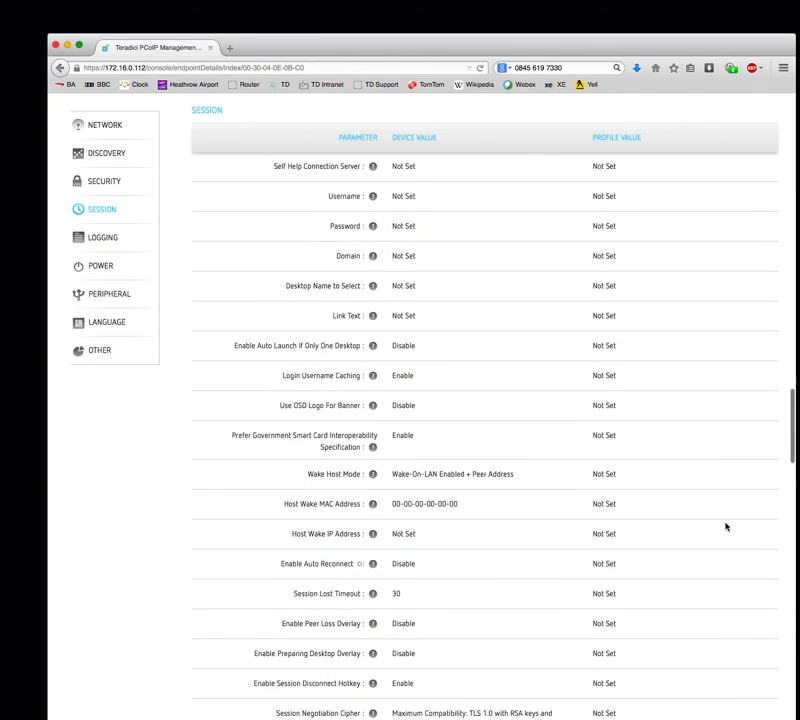
{"action": "scroll", "coordinate": [726, 527], "scroll_direction": "up", "scroll_amount": 20}
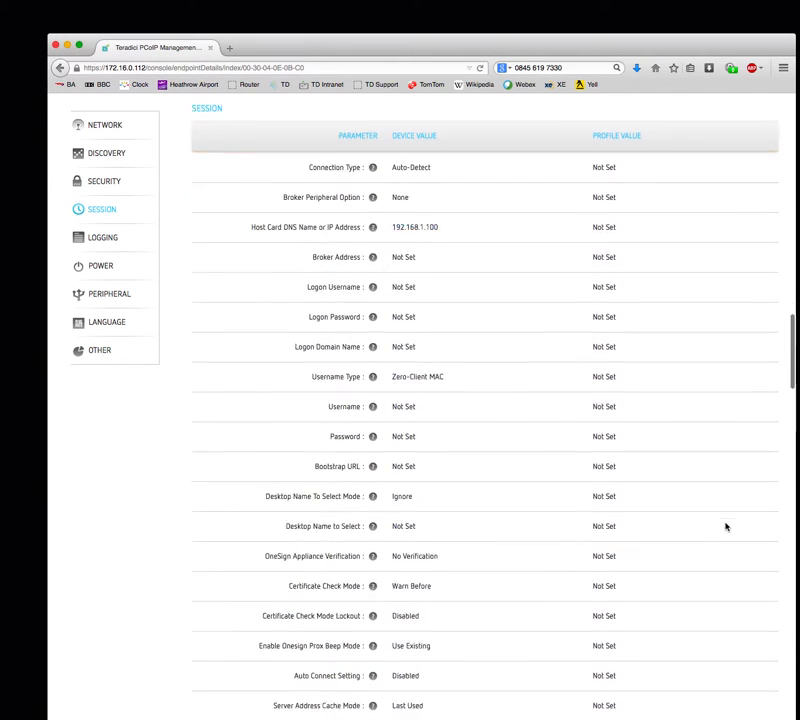
{"action": "scroll", "coordinate": [726, 527], "scroll_direction": "up", "scroll_amount": 20}
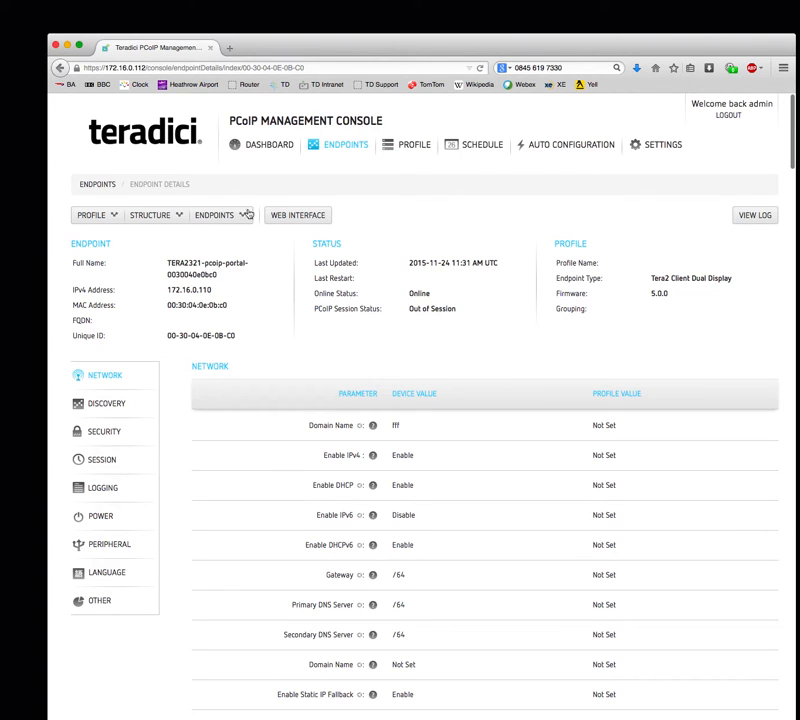
- Move endpoint 172.16.0.110 into the Milton Keynes Office group
{"action": "left_click", "coordinate": [143, 216]}
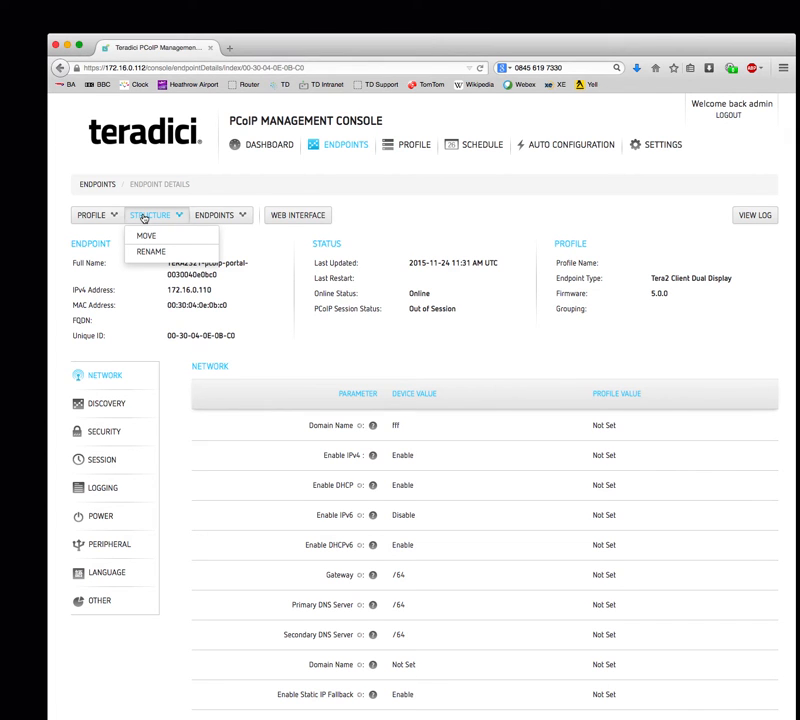
{"action": "left_click", "coordinate": [147, 237]}
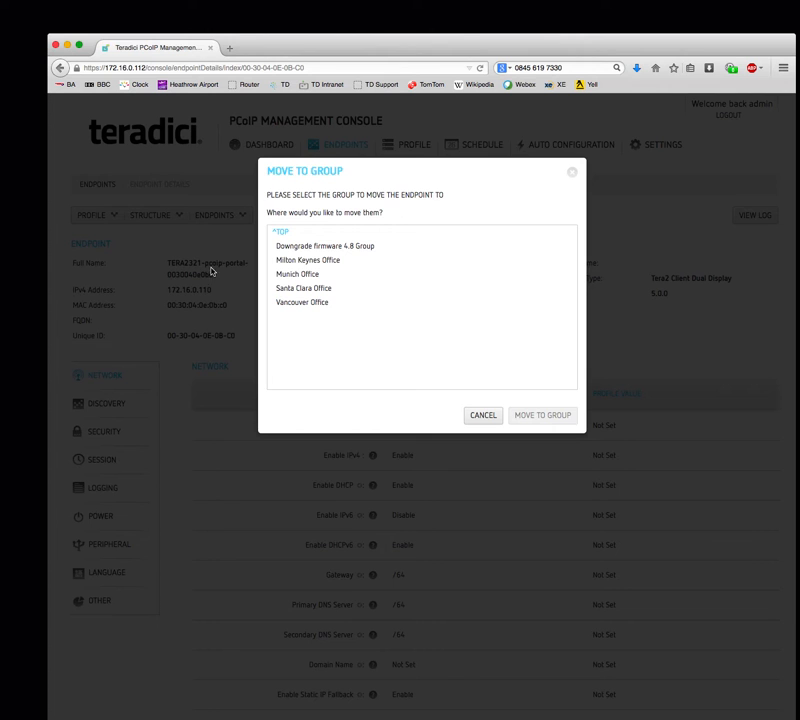
{"action": "left_click", "coordinate": [294, 261]}
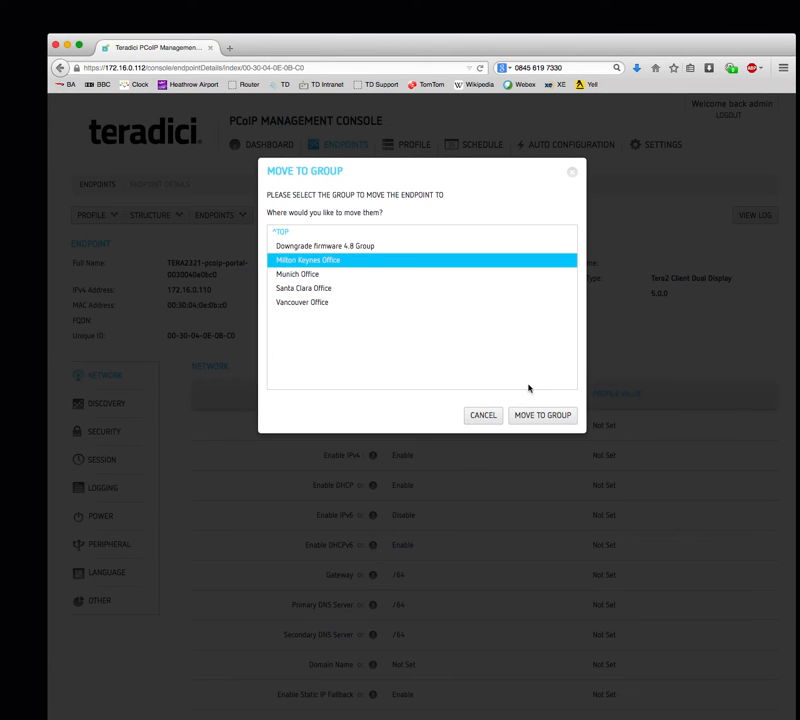
{"action": "left_click", "coordinate": [543, 416]}
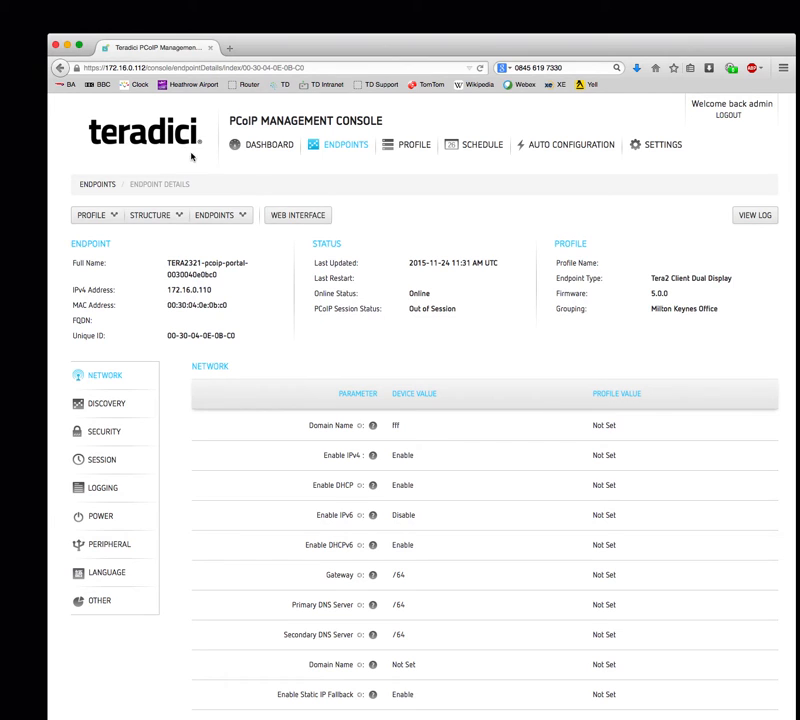
{"action": "left_click", "coordinate": [102, 184]}
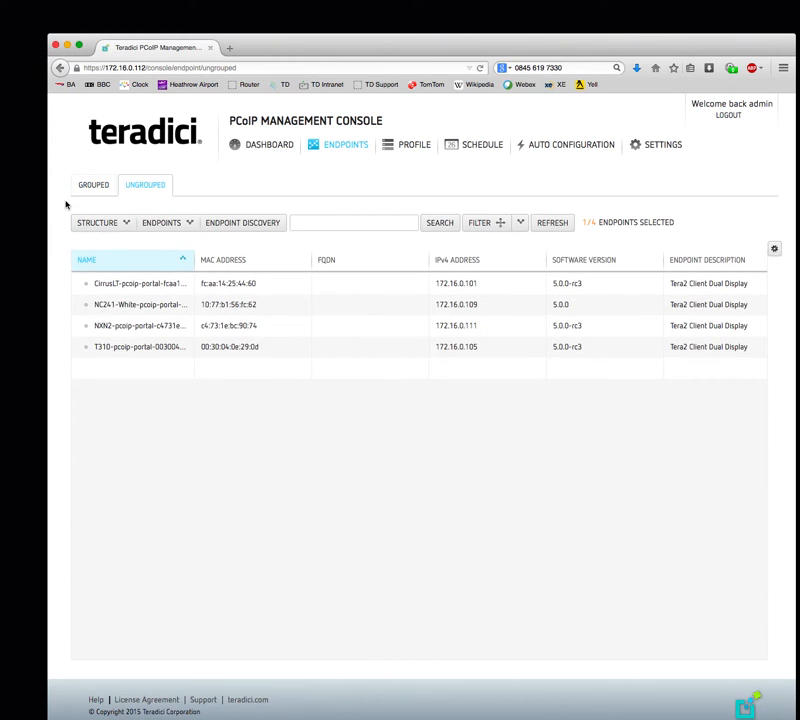
- Select the Milton Keynes Office group in the grouped view and bring up its profile options
{"action": "left_click", "coordinate": [82, 188]}
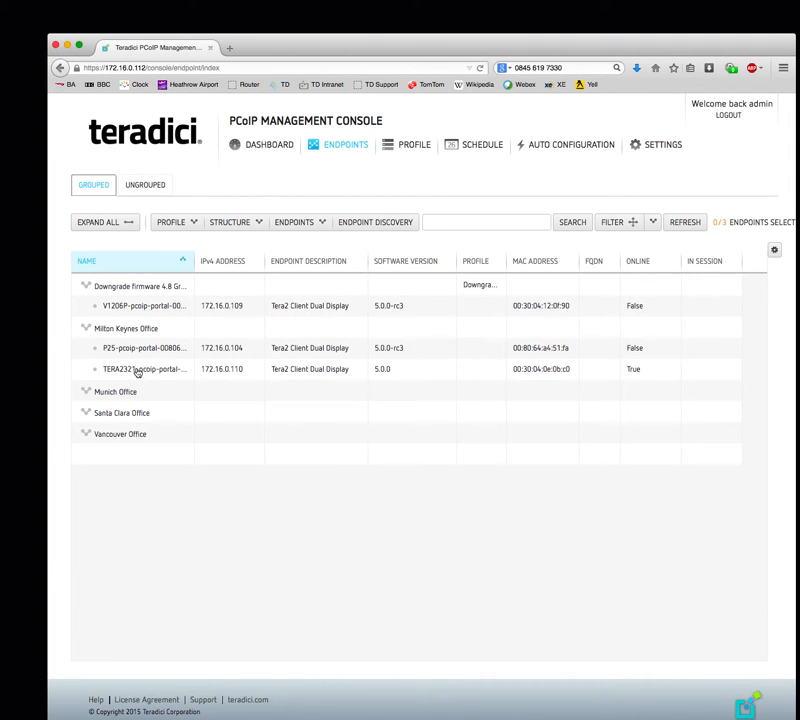
{"action": "left_click", "coordinate": [141, 330]}
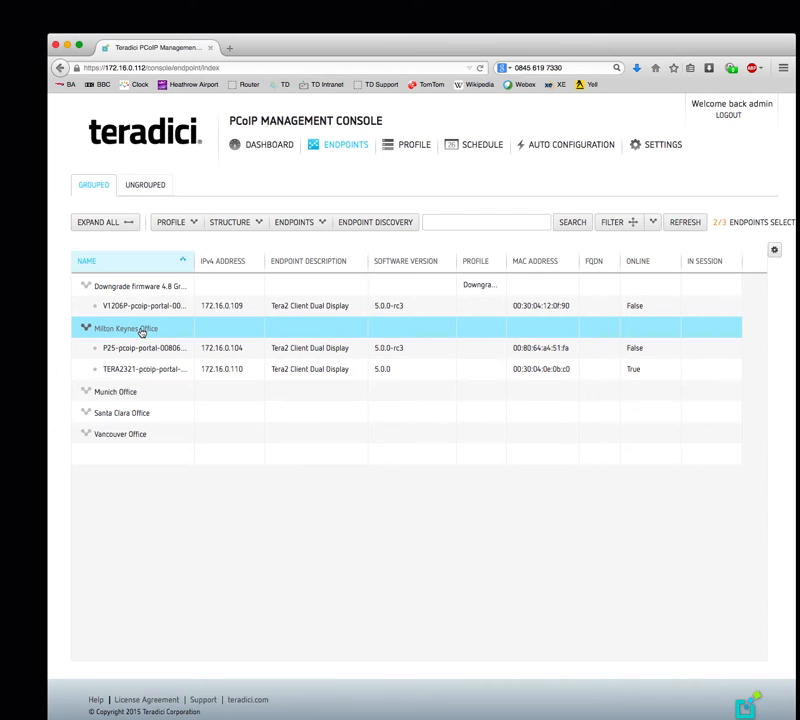
{"action": "left_click", "coordinate": [193, 222]}
- Assign the Network Test Profile to Milton Keynes Office, acknowledging the change warning
{"action": "left_click", "coordinate": [186, 258]}
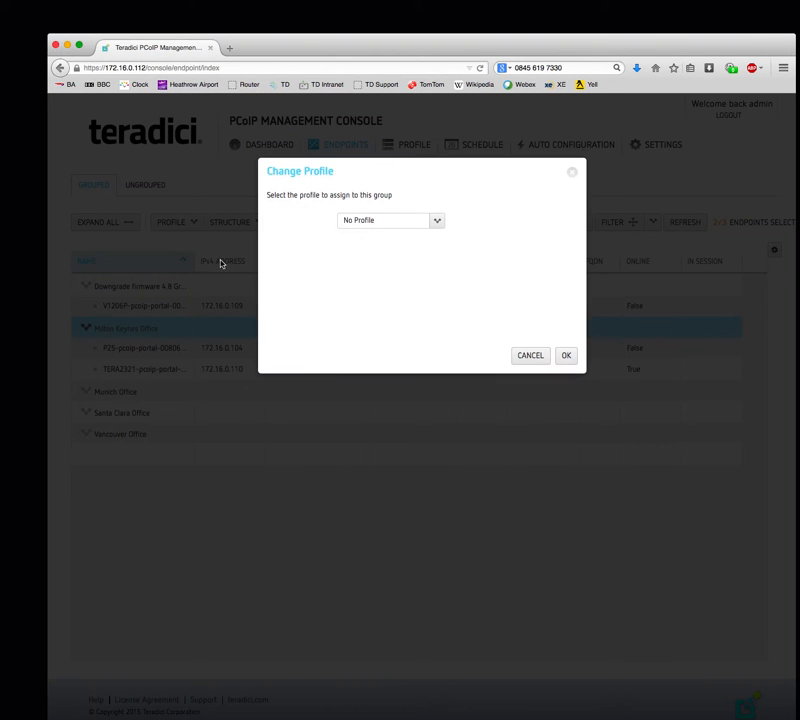
{"action": "left_click", "coordinate": [438, 221]}
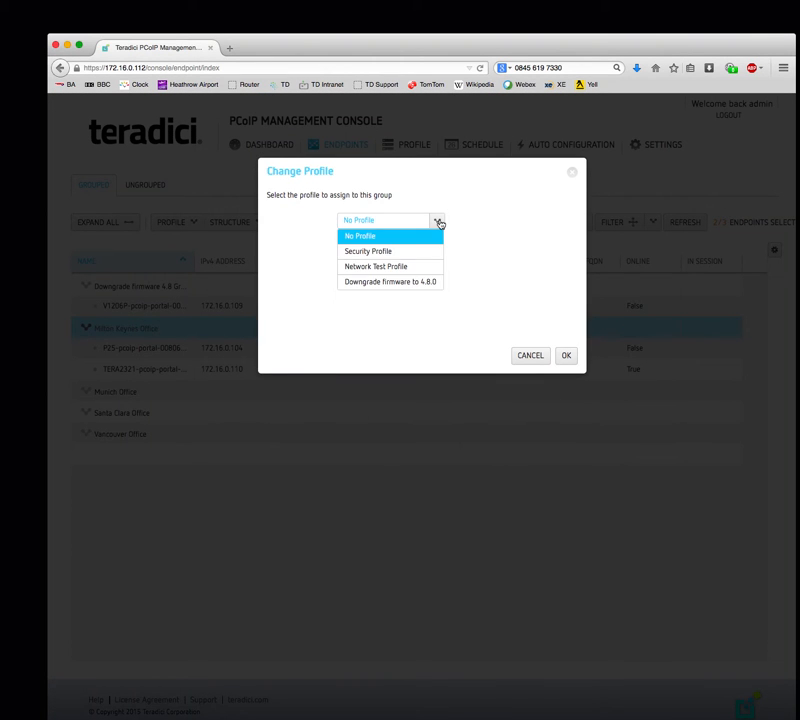
{"action": "left_click", "coordinate": [390, 268]}
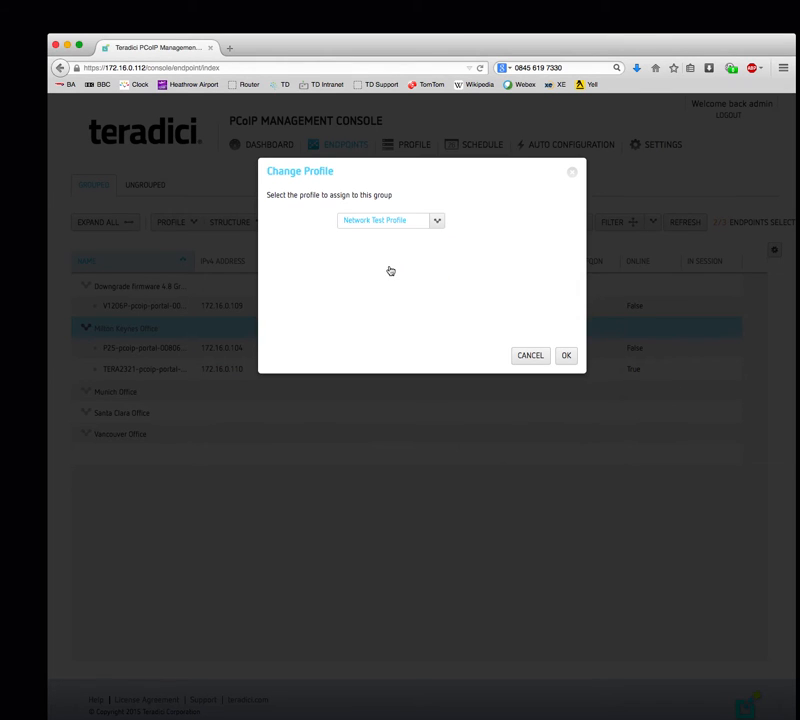
{"action": "left_click", "coordinate": [566, 356]}
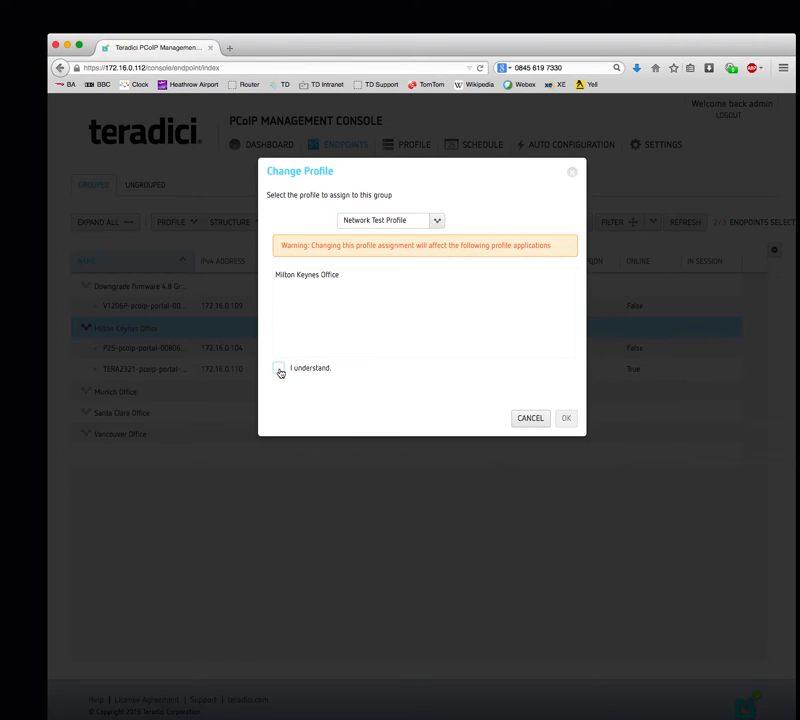
{"action": "left_click", "coordinate": [280, 370]}
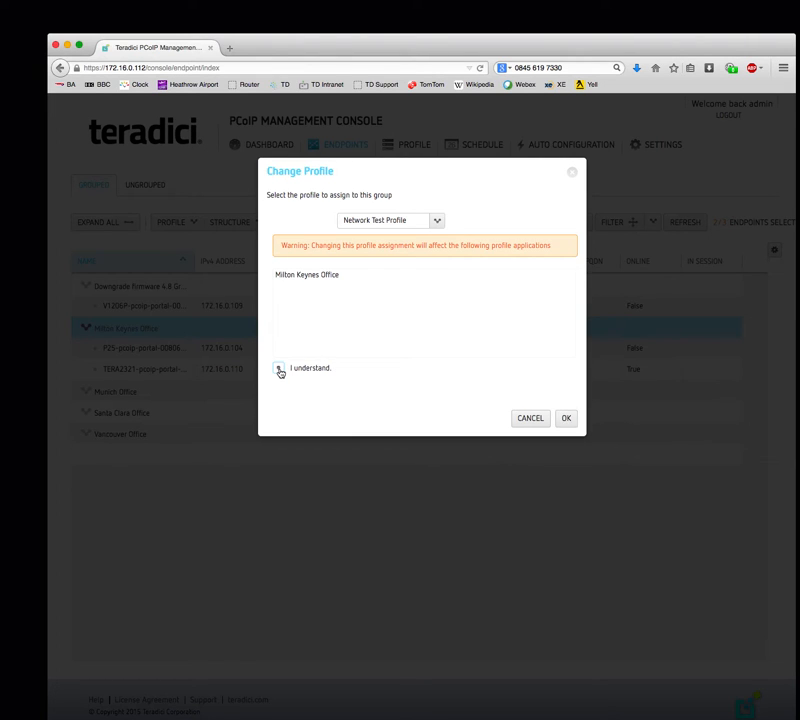
{"action": "left_click", "coordinate": [566, 419]}
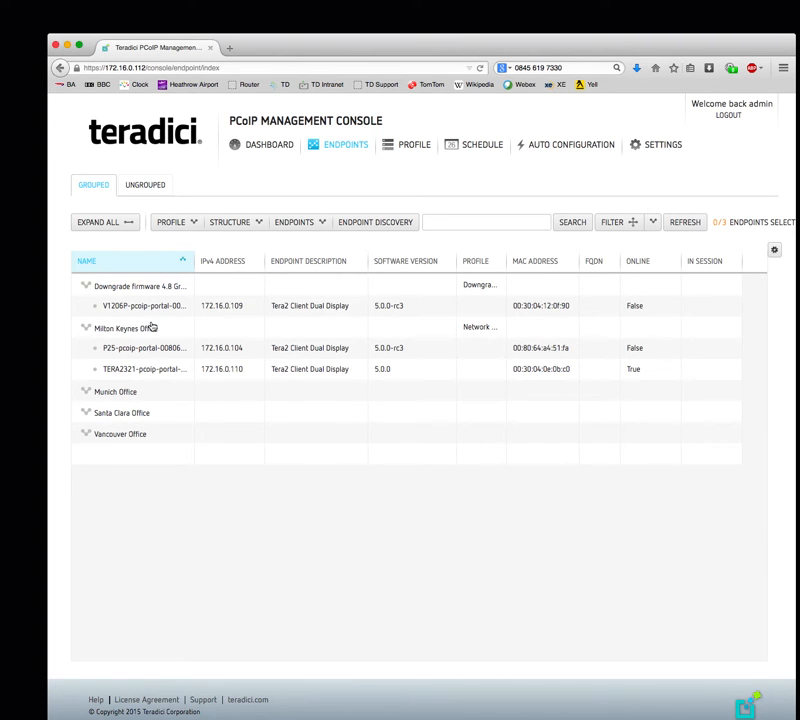
- Launch the web interface of ungrouped endpoint NC241-White (172.16.0.109) from its details
{"action": "left_click", "coordinate": [151, 185]}
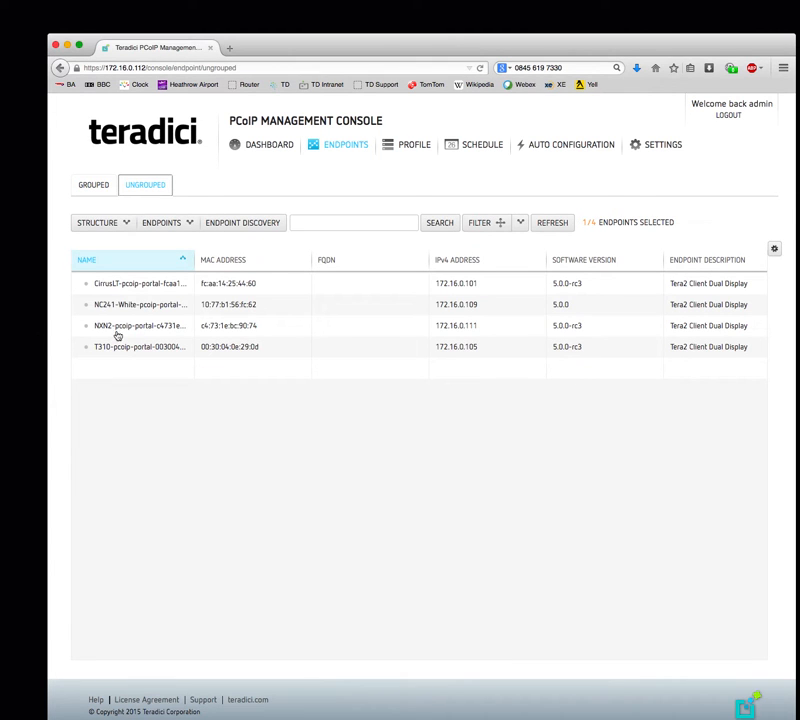
{"action": "left_click", "coordinate": [143, 306]}
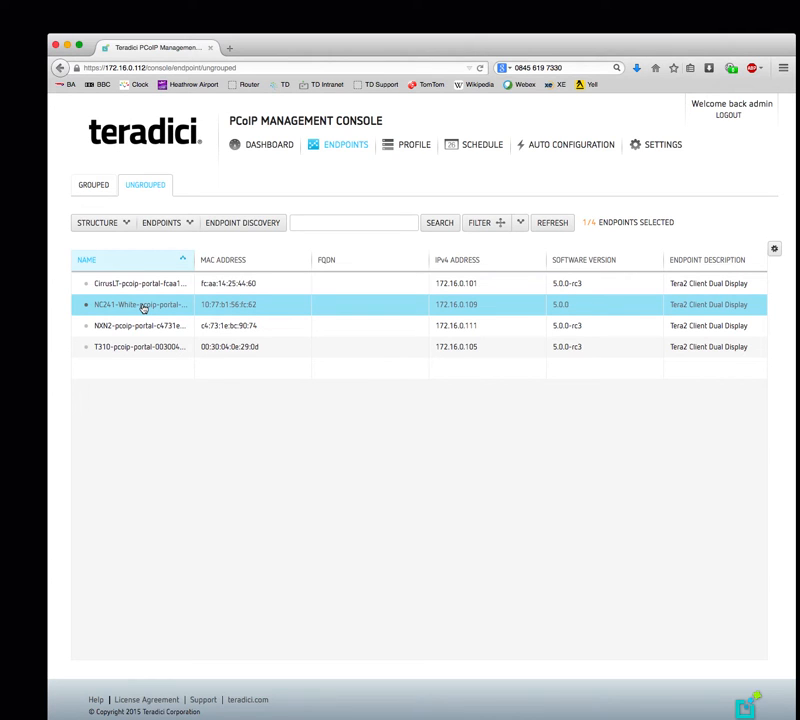
{"action": "left_click", "coordinate": [164, 223]}
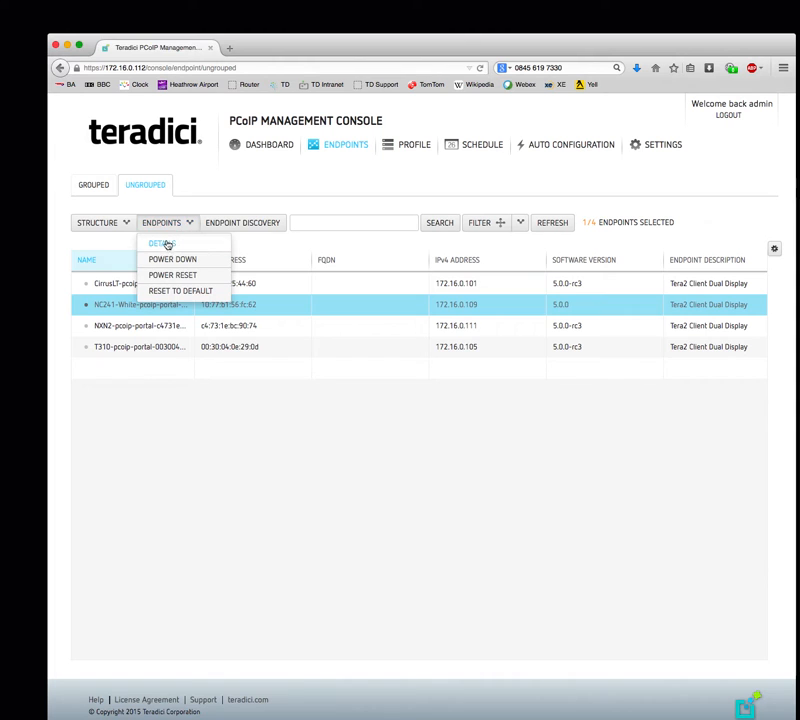
{"action": "left_click", "coordinate": [164, 244]}
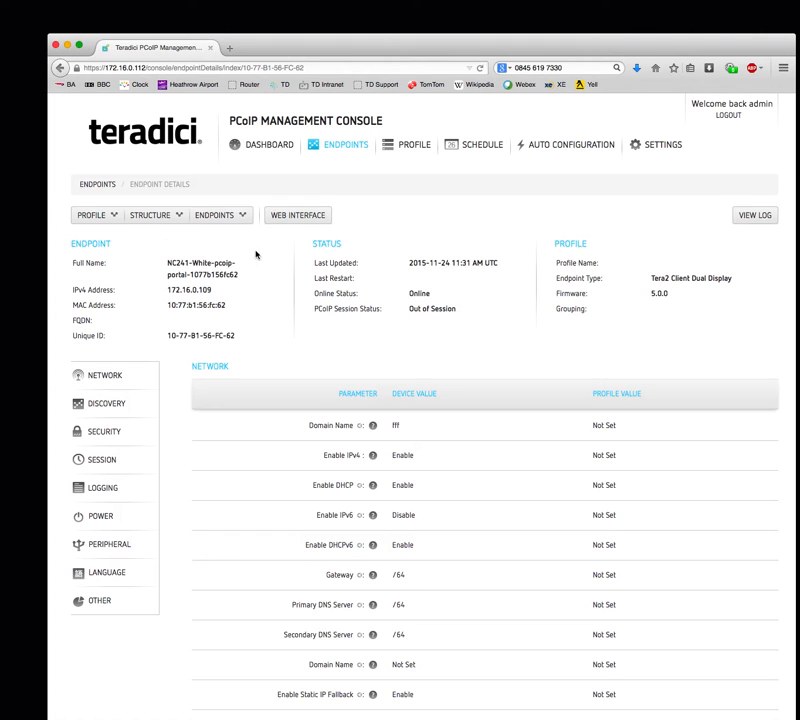
{"action": "left_click", "coordinate": [300, 215]}
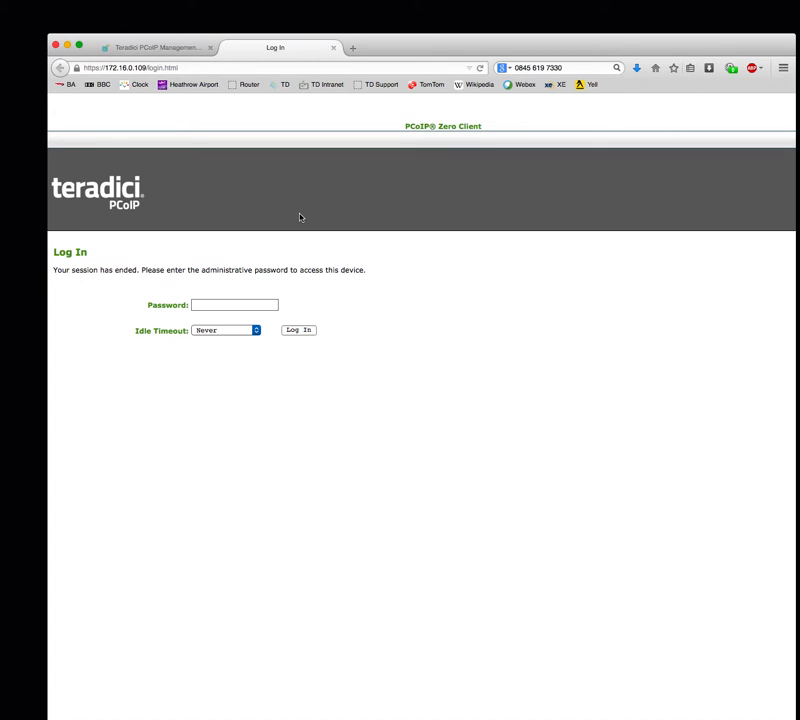
- Log in to the zero client and check its Version page showing firmware 5.0.0
{"action": "left_click", "coordinate": [302, 331]}
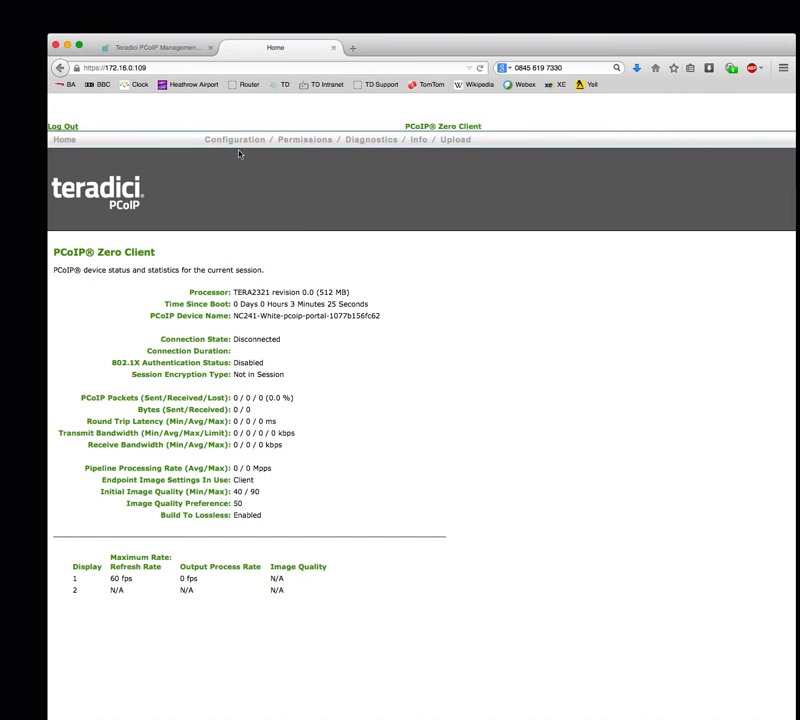
{"action": "mouse_move", "coordinate": [239, 145]}
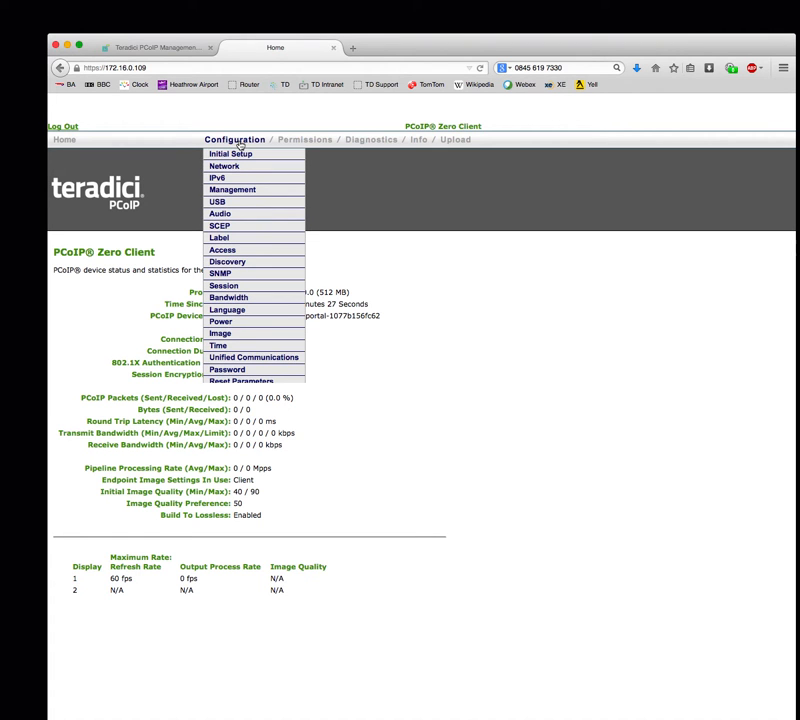
{"action": "left_click", "coordinate": [427, 155]}
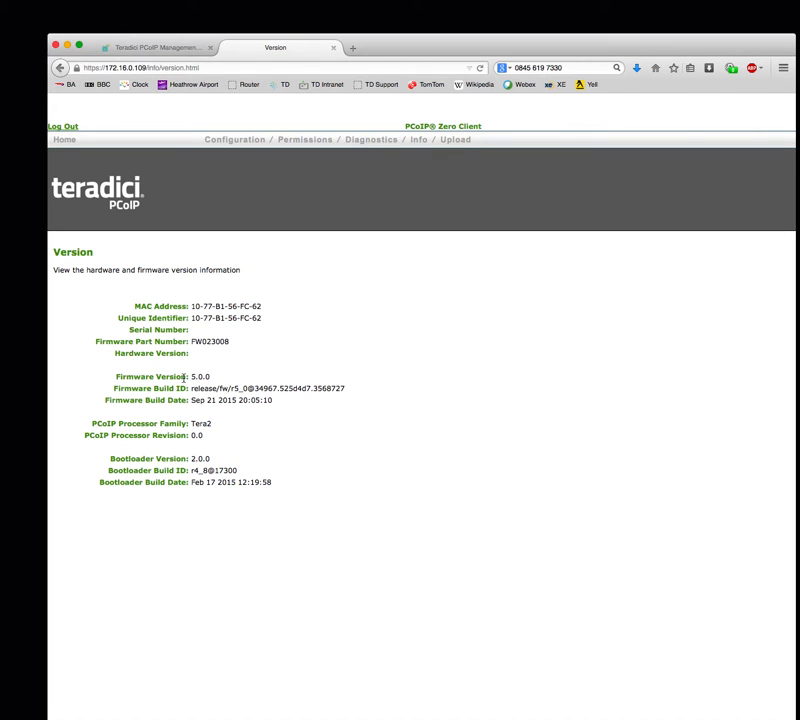
{"action": "left_click_drag", "start_coordinate": [190, 377], "coordinate": [225, 381]}
{"action": "mouse_move", "coordinate": [236, 143]}
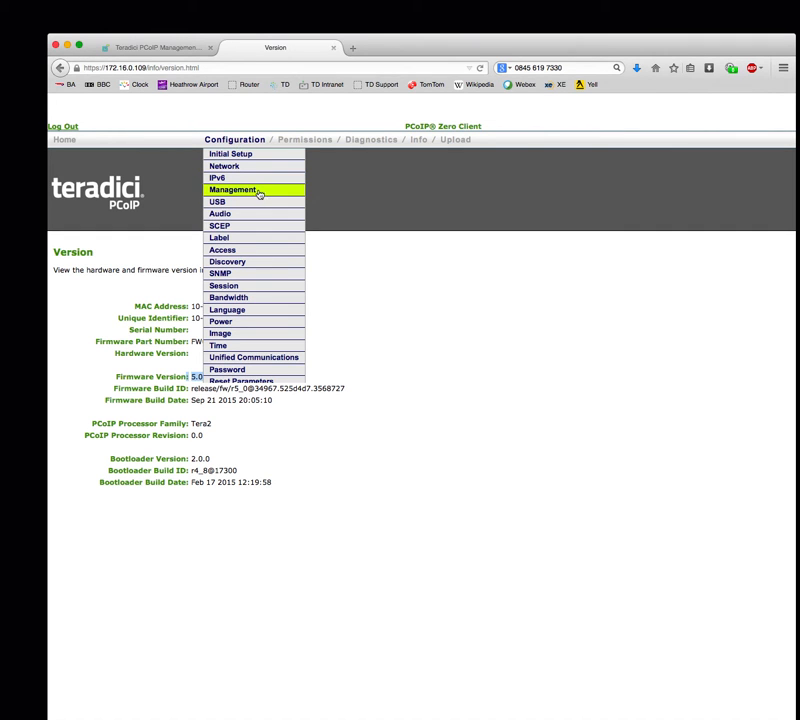
- Show the zero client's Management settings and highlight the Managed phase value
{"action": "left_click", "coordinate": [259, 191]}
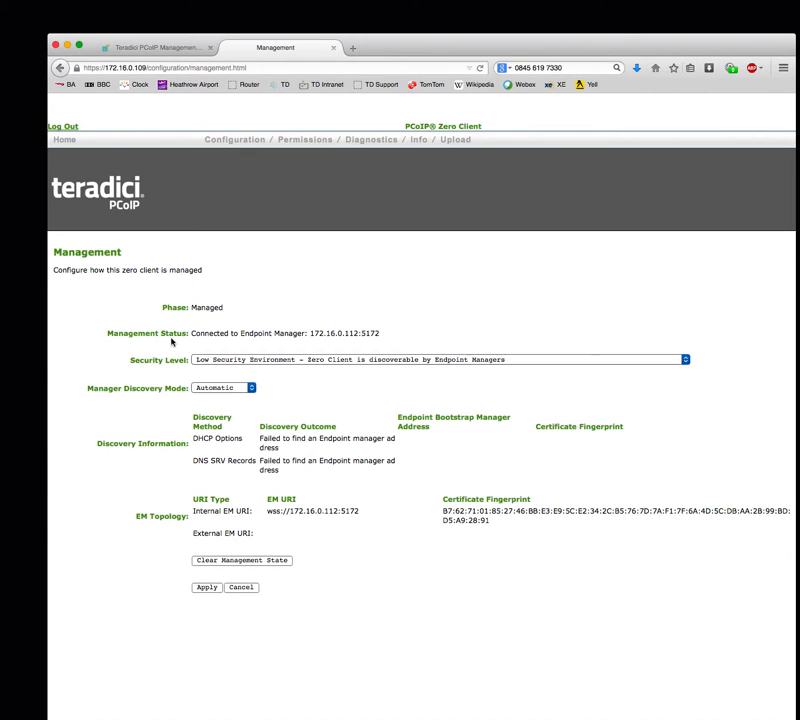
{"action": "double_click", "coordinate": [203, 303]}
- Close the zero client tab and return to the ungrouped endpoints list
{"action": "left_click", "coordinate": [333, 47]}
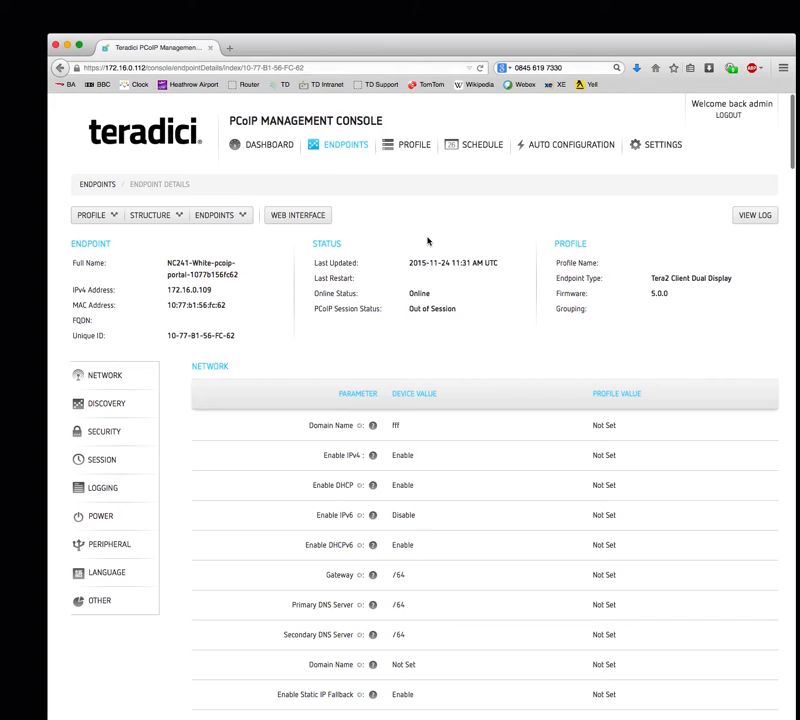
{"action": "left_click", "coordinate": [345, 146]}
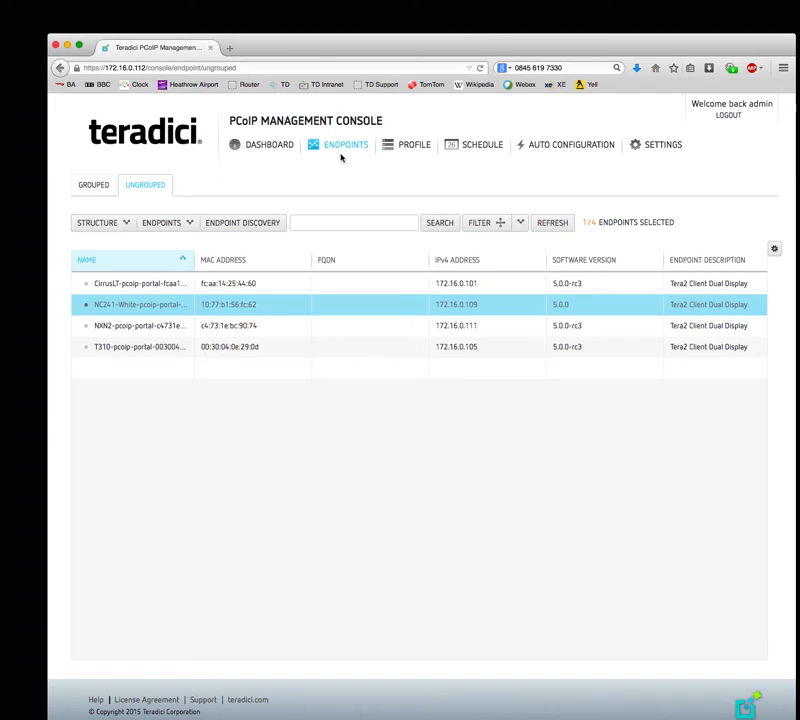
{"action": "left_click", "coordinate": [501, 224]}
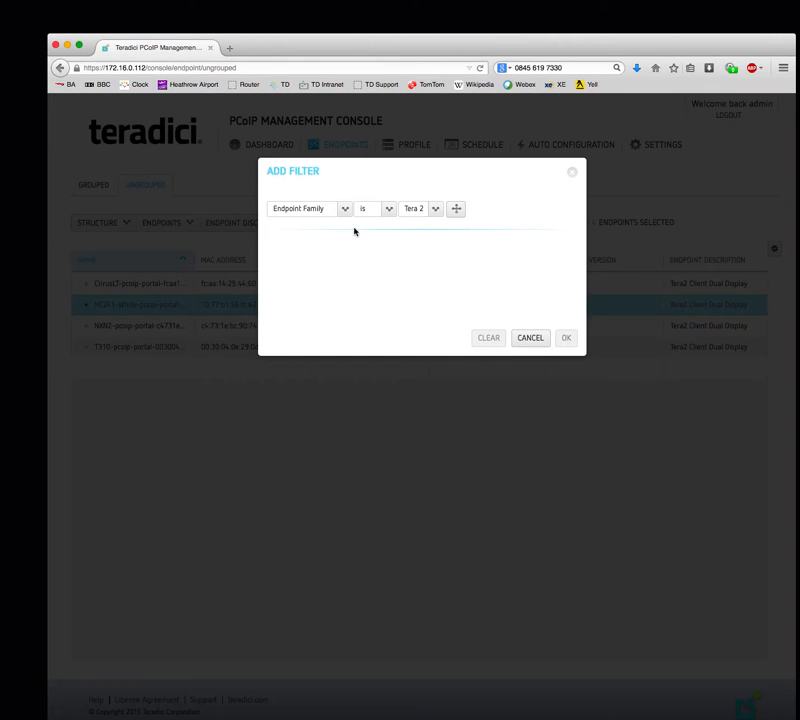
{"action": "left_click", "coordinate": [343, 210]}
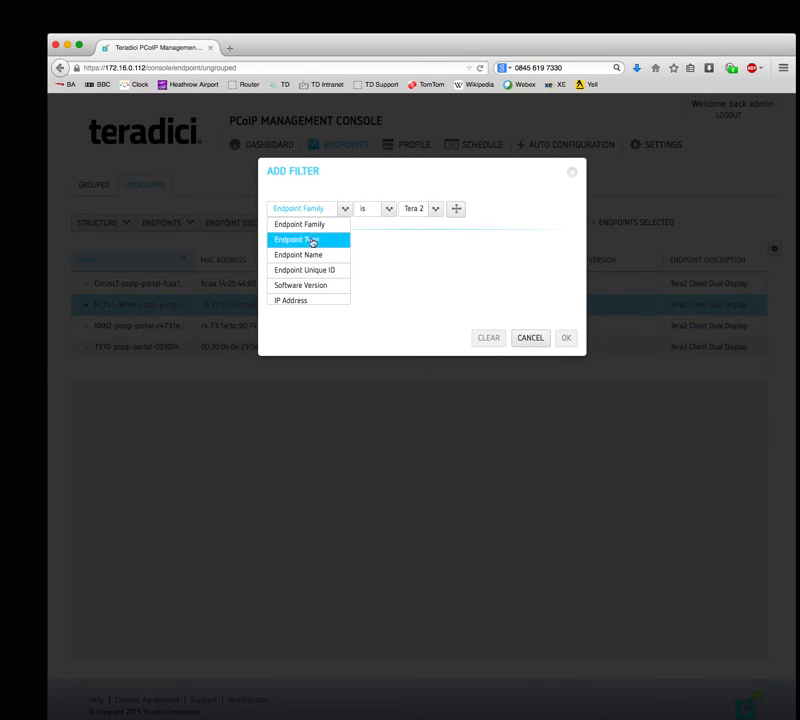
{"action": "left_click", "coordinate": [310, 241]}
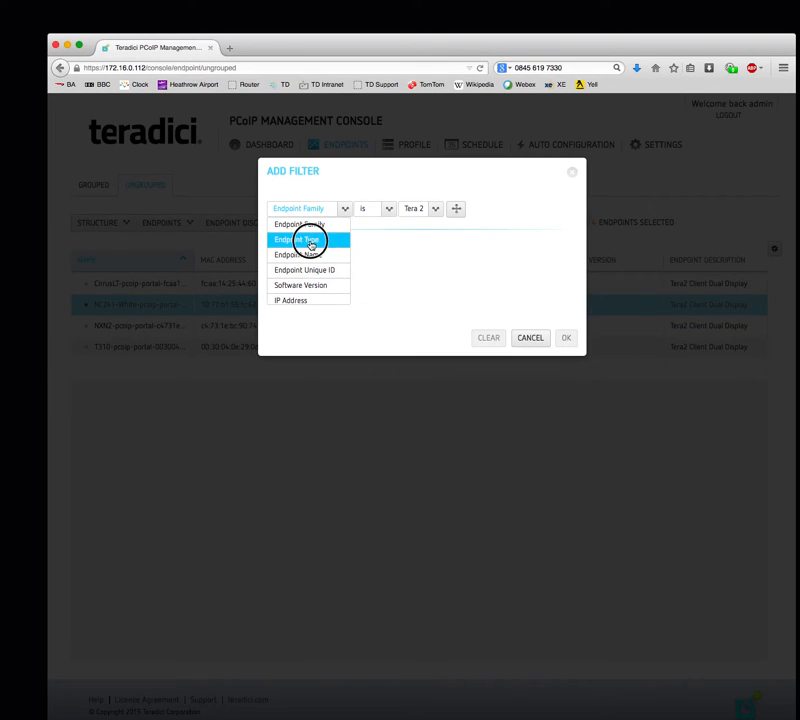
{"action": "left_click", "coordinate": [450, 210]}
{"action": "left_click", "coordinate": [451, 213]}
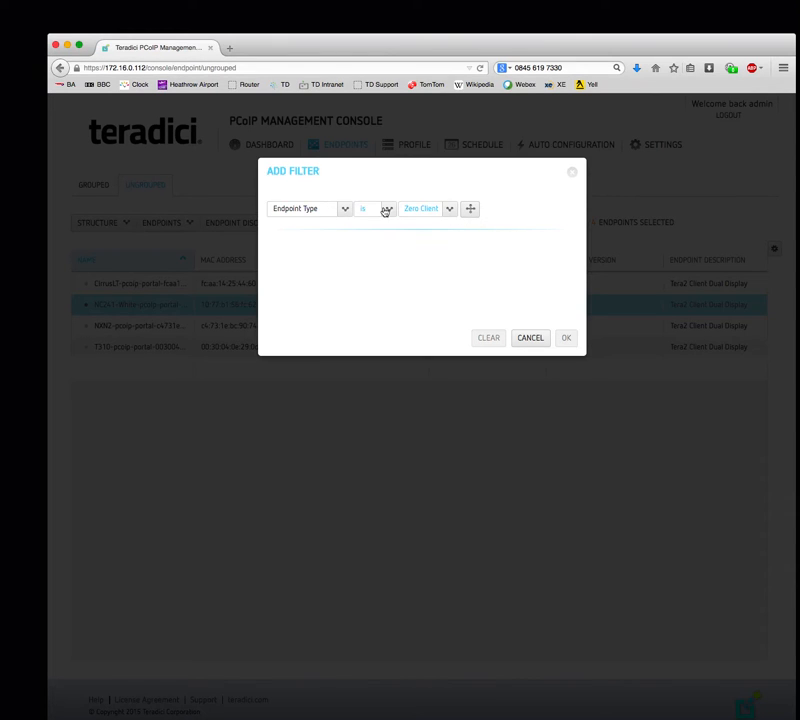
{"action": "left_click", "coordinate": [343, 212]}
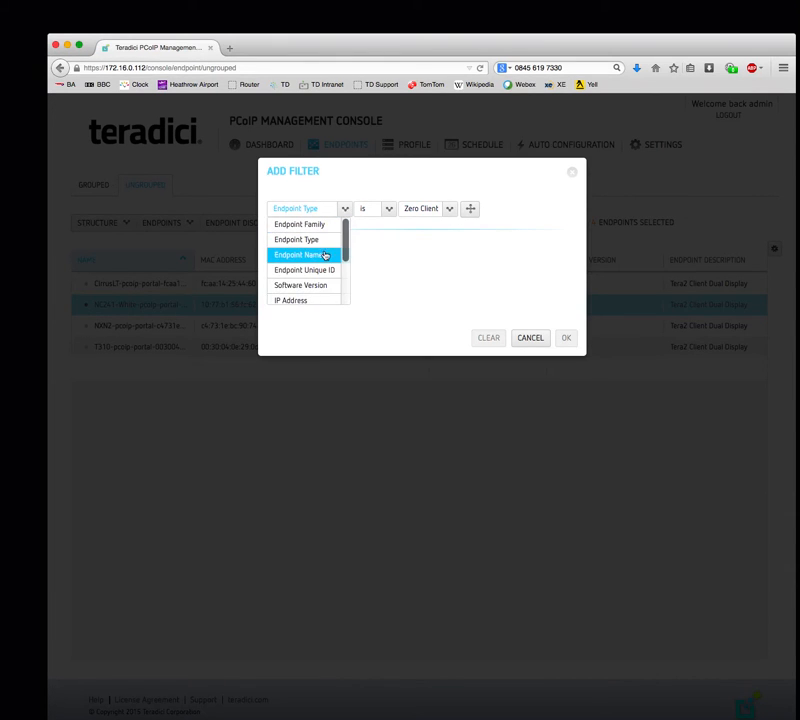
{"action": "left_click", "coordinate": [312, 285]}
{"action": "left_click", "coordinate": [432, 209]}
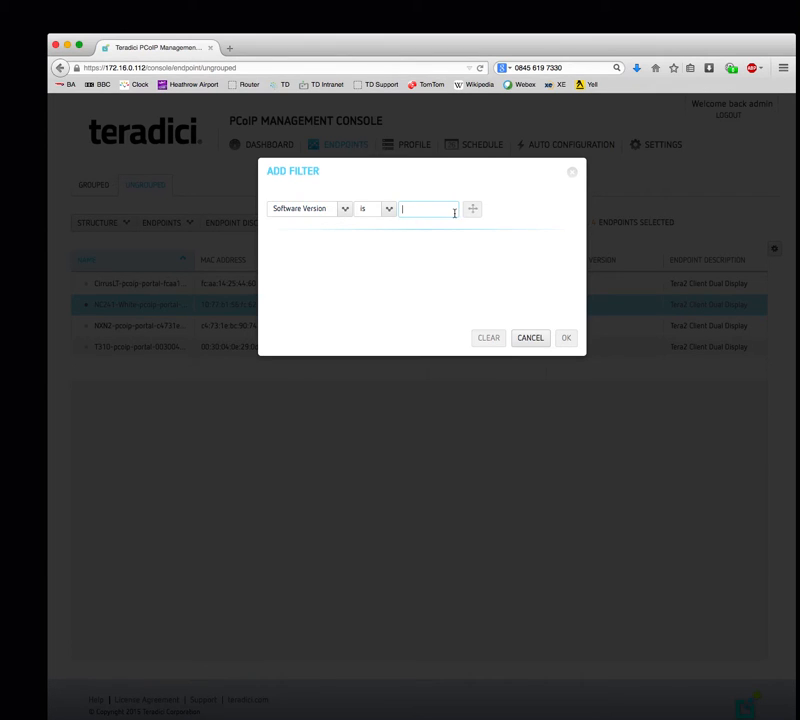
{"action": "left_click", "coordinate": [346, 210]}
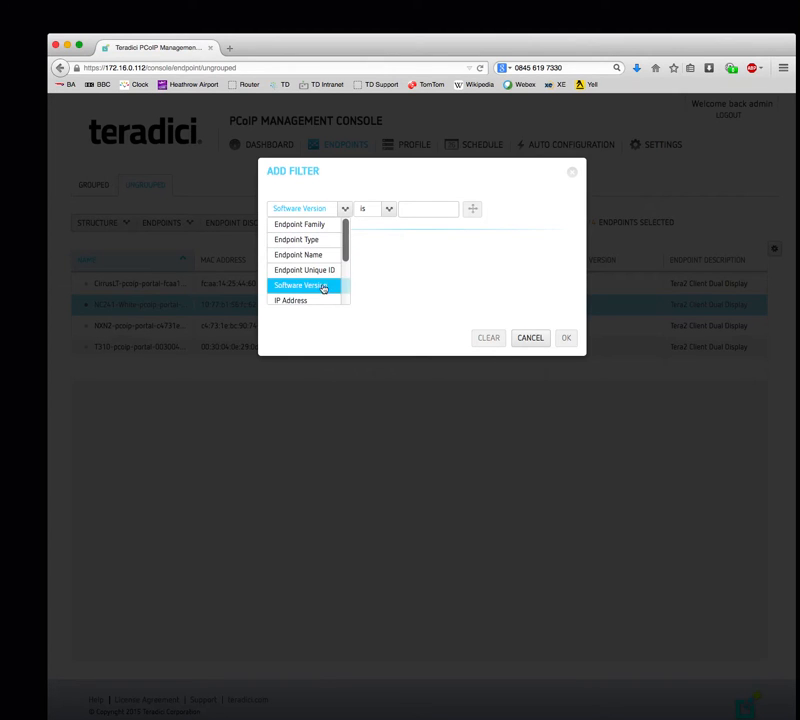
{"action": "scroll", "coordinate": [338, 292], "scroll_direction": "down", "scroll_amount": 4}
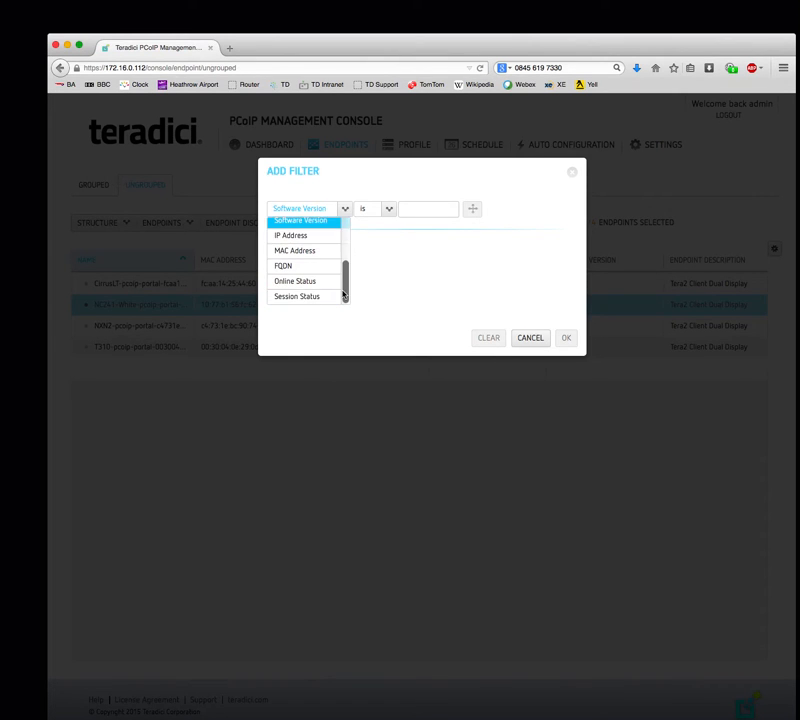
{"action": "left_click", "coordinate": [527, 338]}
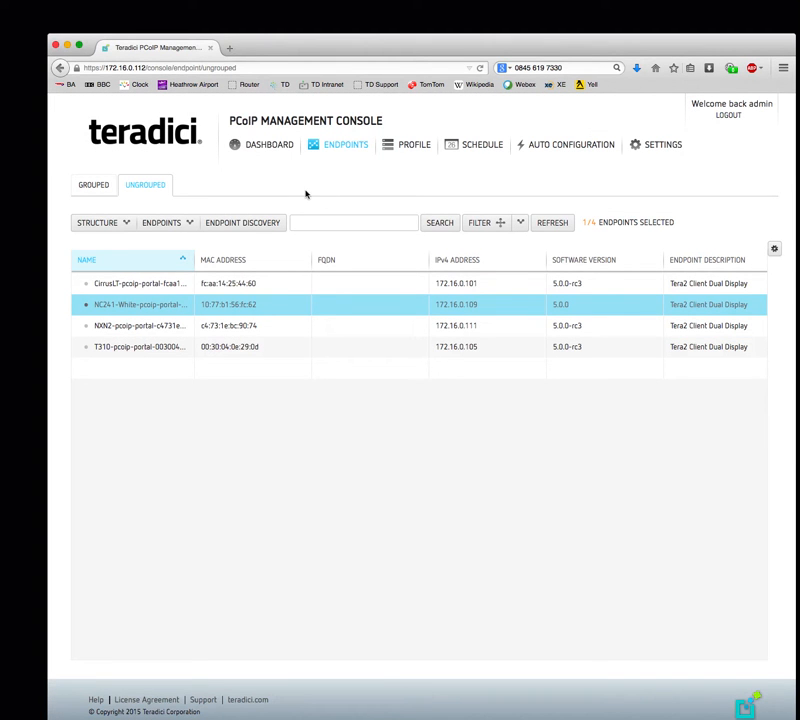
- View the profiles, selecting Network Test Profile and then Downgrade firmware to 4.8.0
{"action": "left_click", "coordinate": [415, 145]}
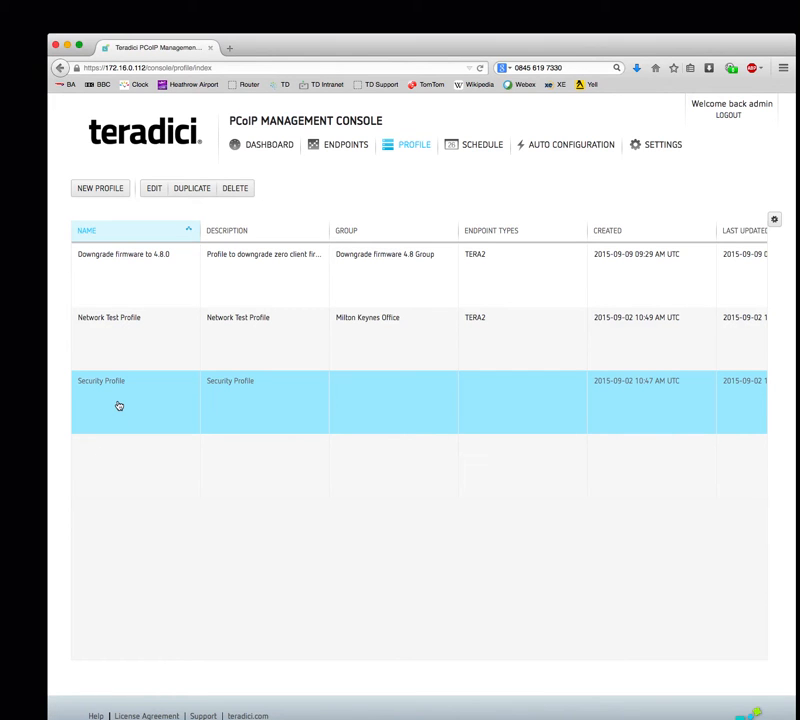
{"action": "left_click", "coordinate": [121, 346]}
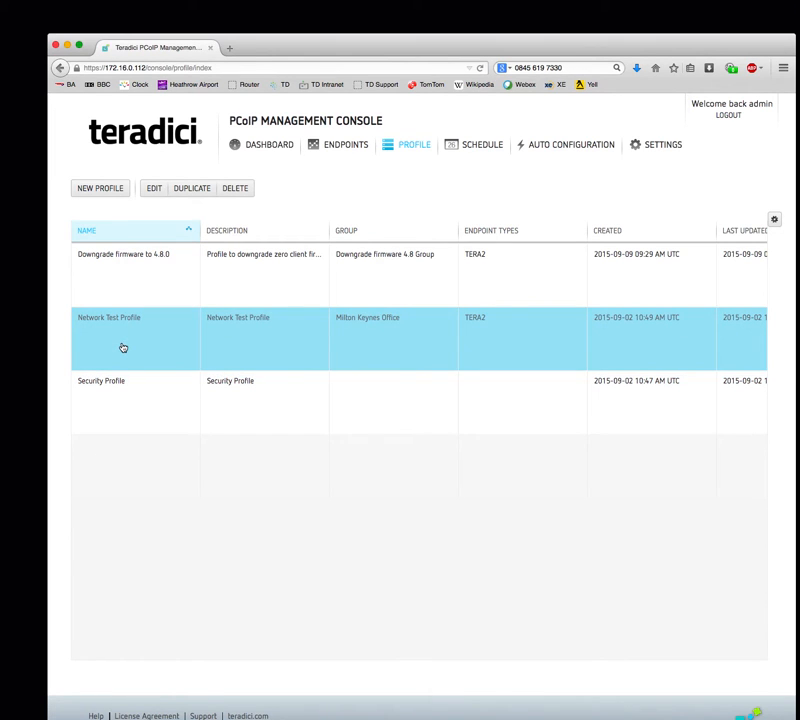
{"action": "left_click", "coordinate": [134, 282]}
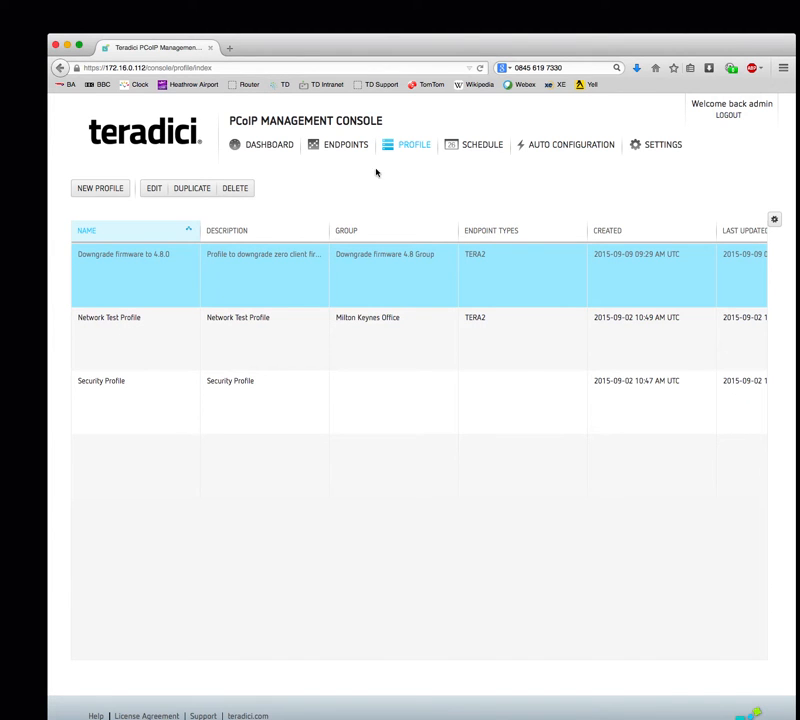
- Create a new profile named 'Production Deployment' with description 'Production Deployment - Teradici Europe'
{"action": "left_click", "coordinate": [86, 190]}
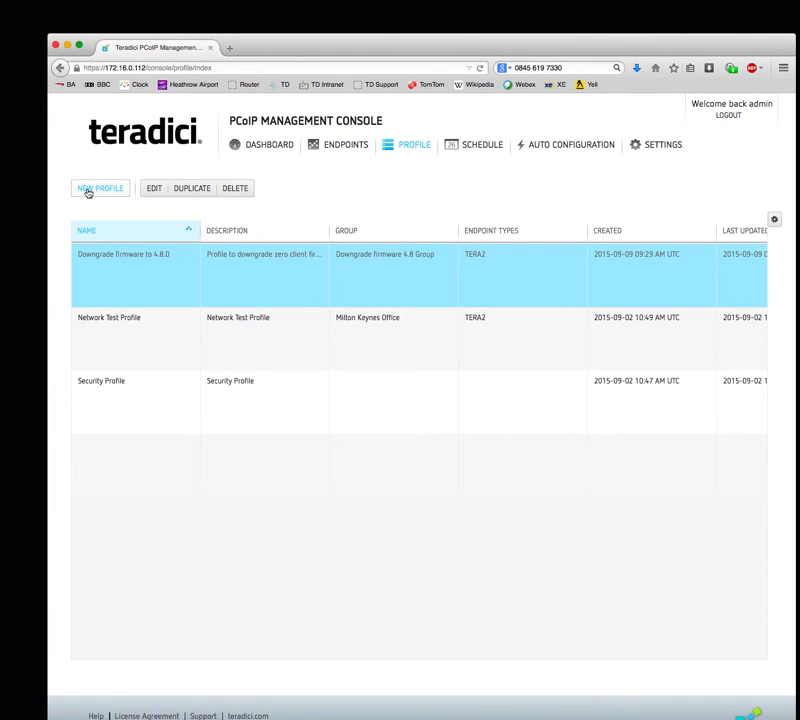
{"action": "left_click", "coordinate": [196, 273]}
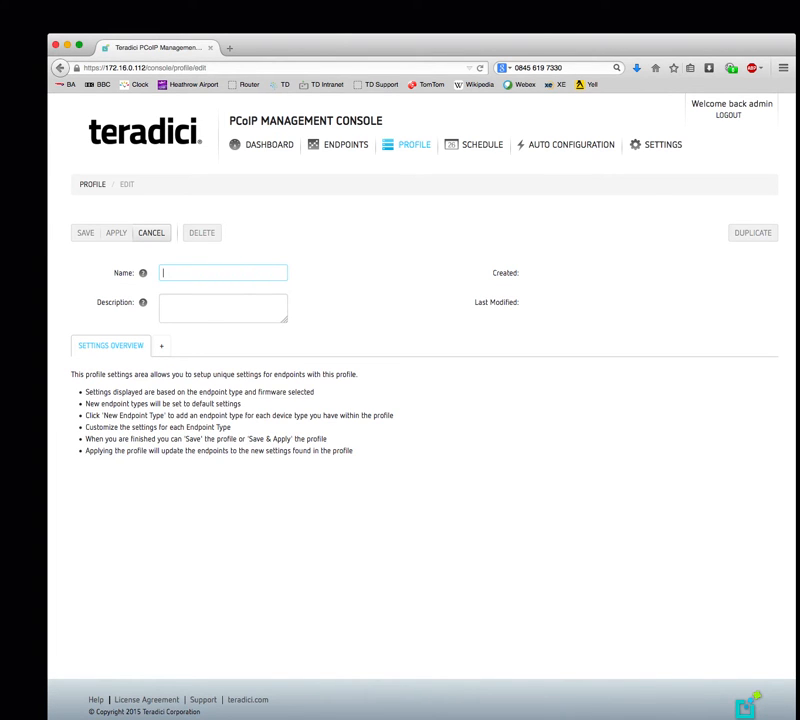
{"action": "type", "text": "Production Deployment"}
{"action": "left_click", "coordinate": [240, 303]}
{"action": "left_click_drag", "start_coordinate": [245, 273], "coordinate": [81, 274]}
{"action": "key", "text": "super+c"}
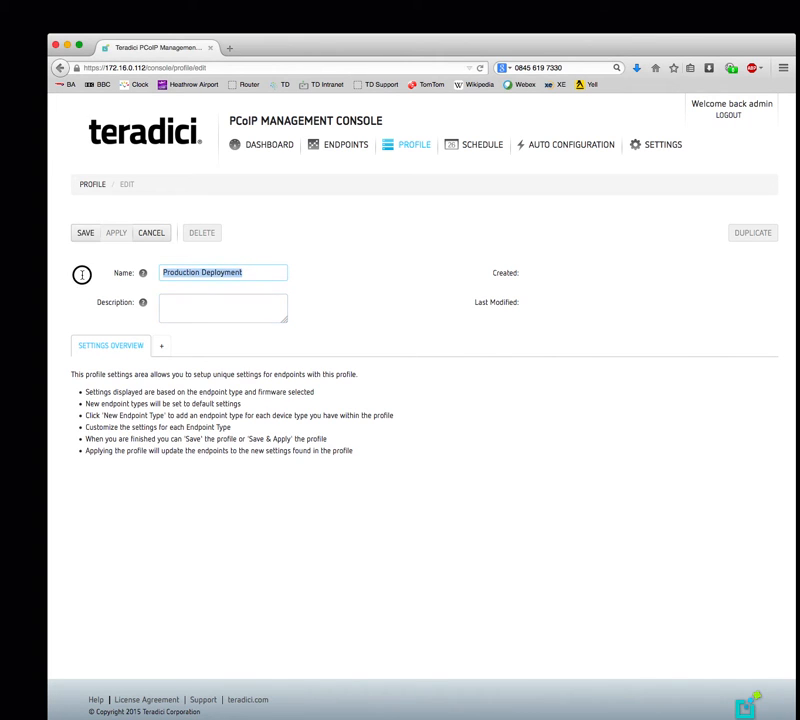
{"action": "left_click", "coordinate": [187, 302]}
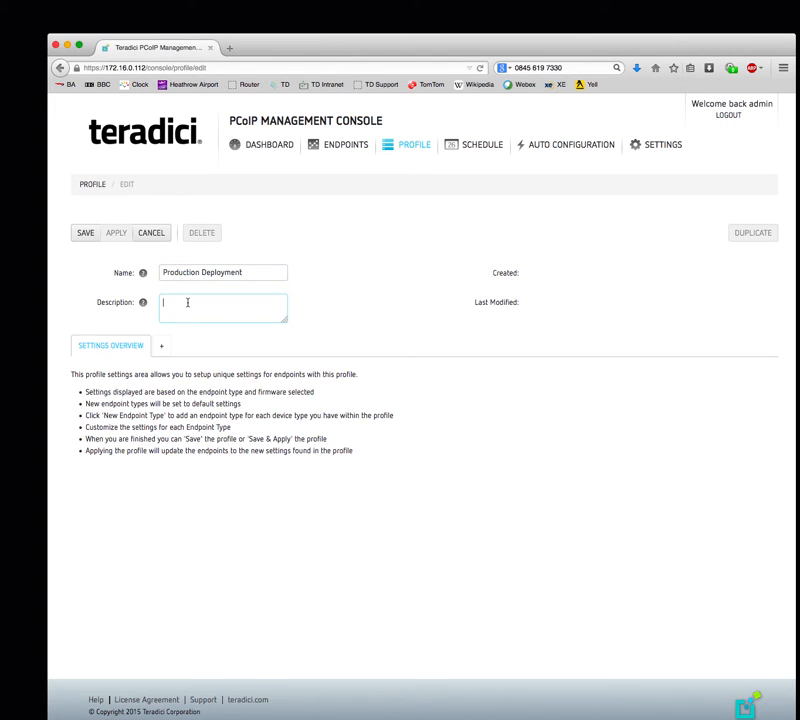
{"action": "key", "text": "super+v"}
{"action": "type", "text": "- Teradici Europe"}
- Add the TERA2: CLIENT [DUAL] (5.0.0) endpoint type to the profile
{"action": "left_click", "coordinate": [162, 348]}
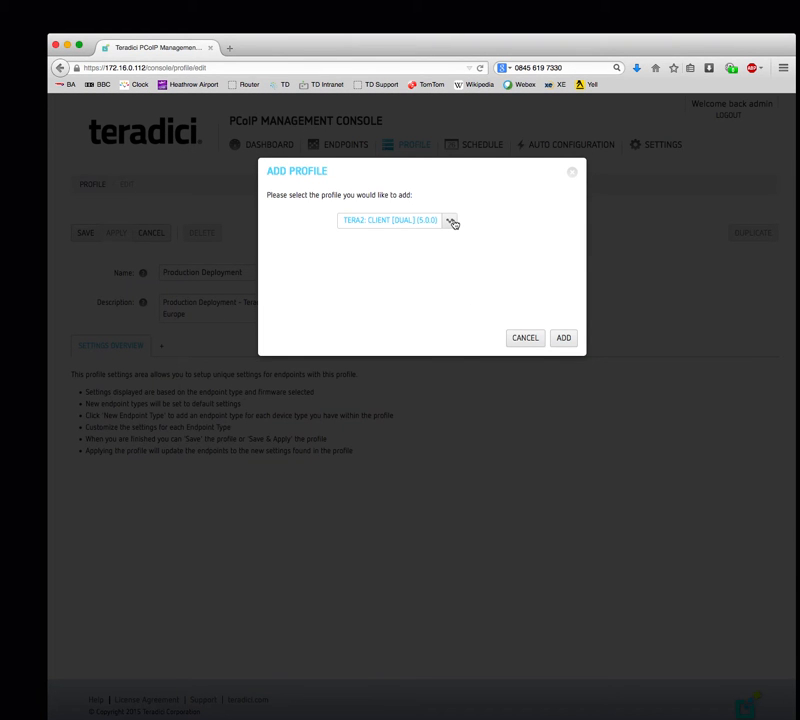
{"action": "left_click", "coordinate": [451, 222]}
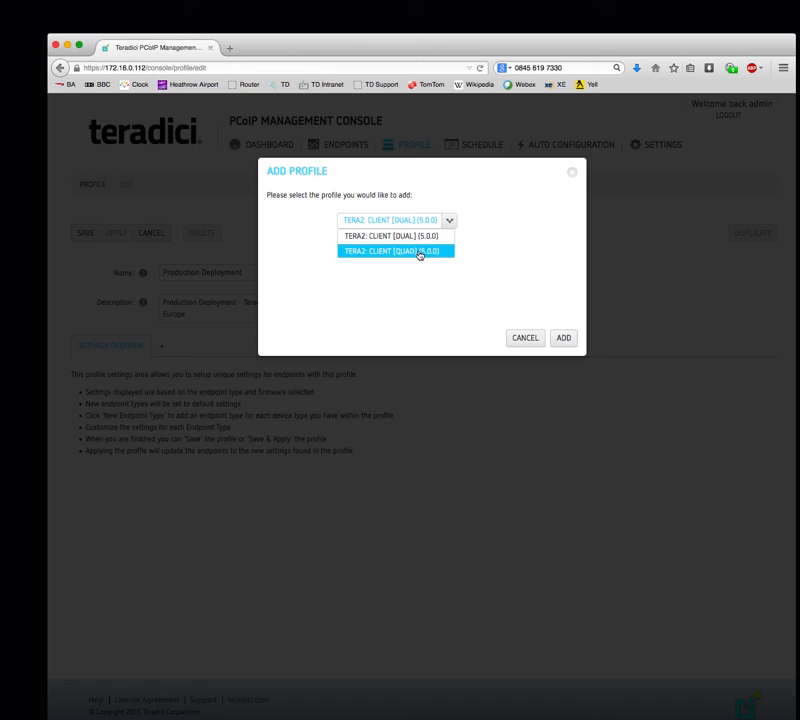
{"action": "left_click", "coordinate": [420, 236]}
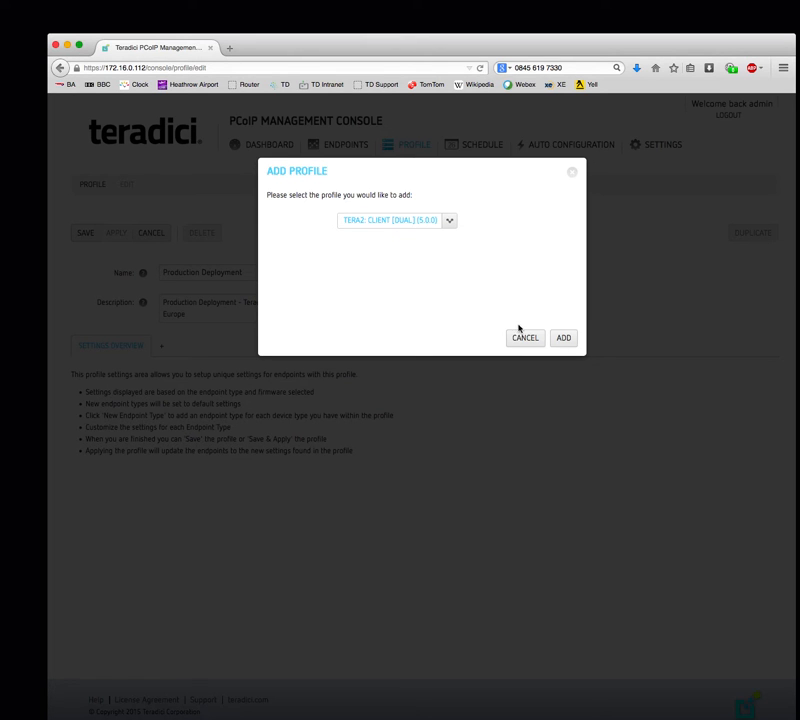
{"action": "left_click", "coordinate": [563, 339]}
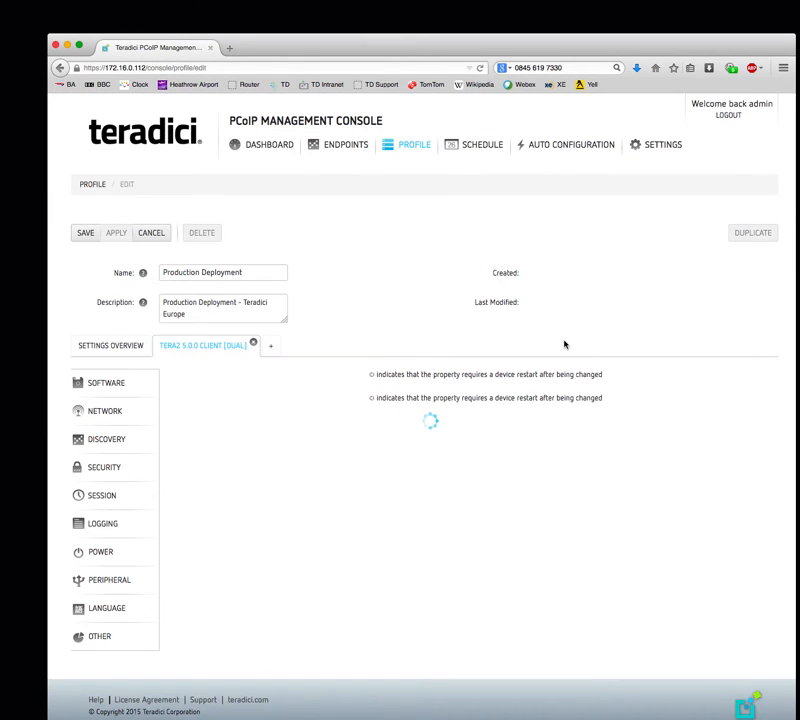
- Change the dual client's Firmware Version from 4.8.0 to 5.0.0-rc3
{"action": "scroll", "coordinate": [596, 522], "scroll_direction": "down", "scroll_amount": 3}
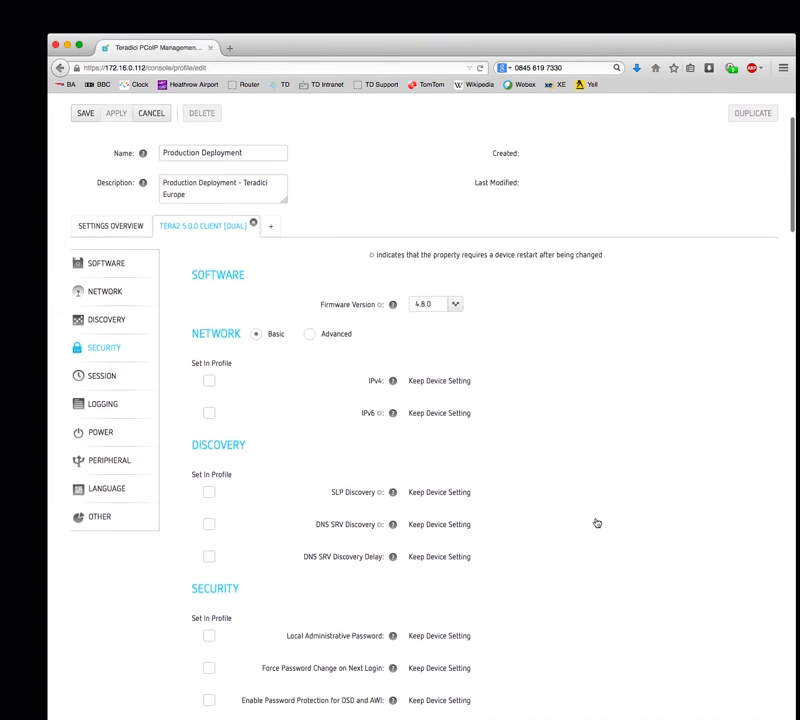
{"action": "scroll", "coordinate": [596, 522], "scroll_direction": "down", "scroll_amount": 2}
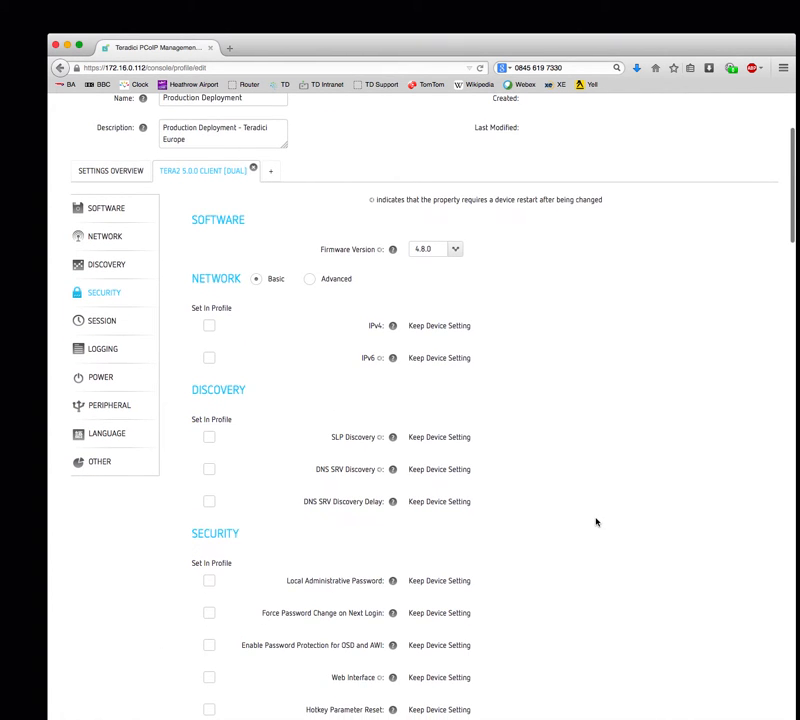
{"action": "scroll", "coordinate": [596, 522], "scroll_direction": "down", "scroll_amount": 4}
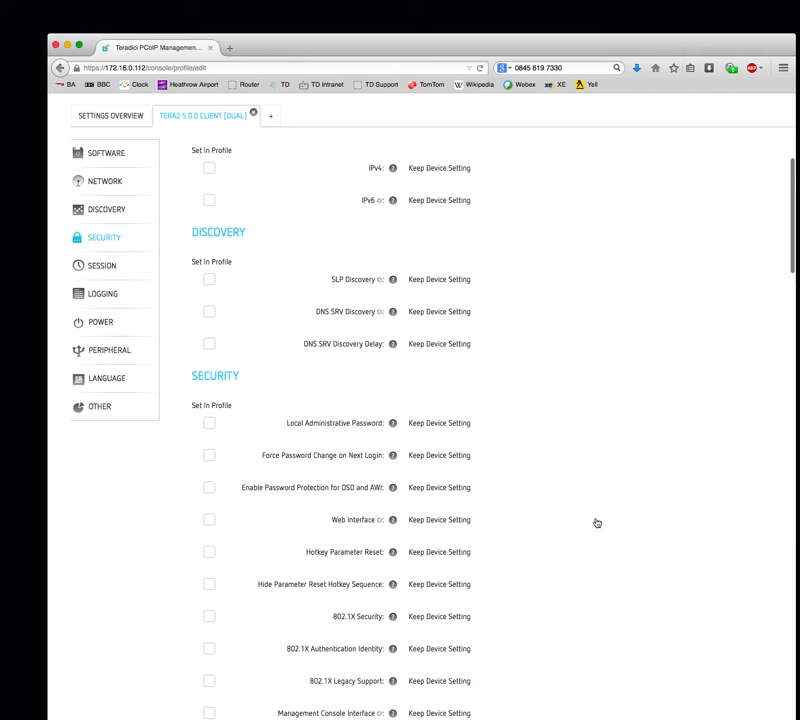
{"action": "scroll", "coordinate": [596, 522], "scroll_direction": "up", "scroll_amount": 4}
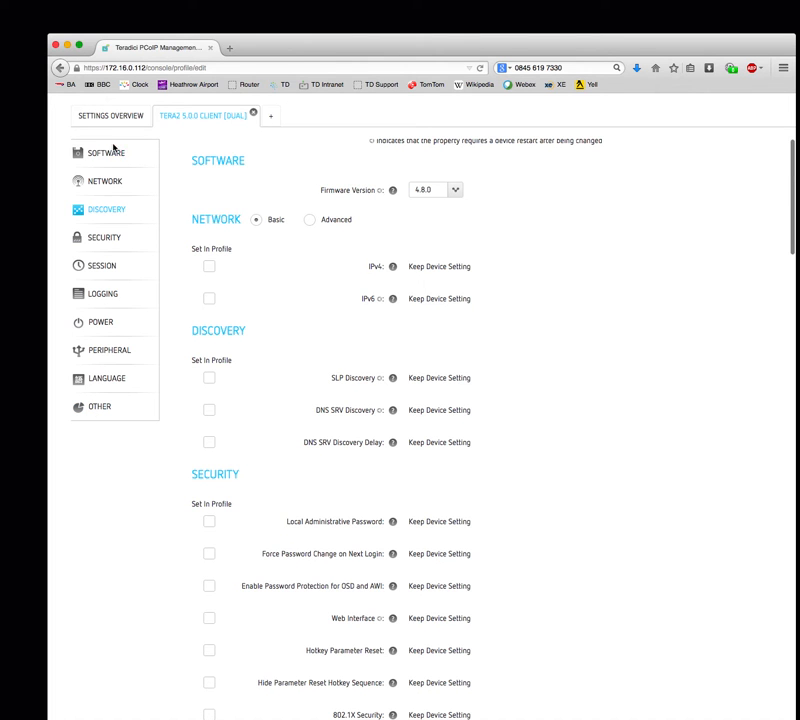
{"action": "scroll", "coordinate": [623, 212], "scroll_direction": "up", "scroll_amount": 4}
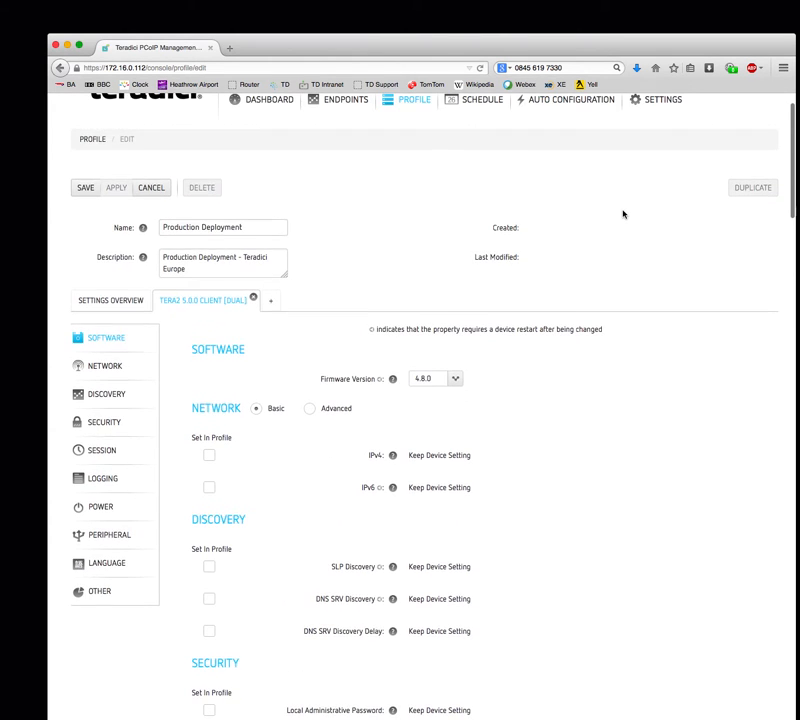
{"action": "left_click", "coordinate": [455, 381]}
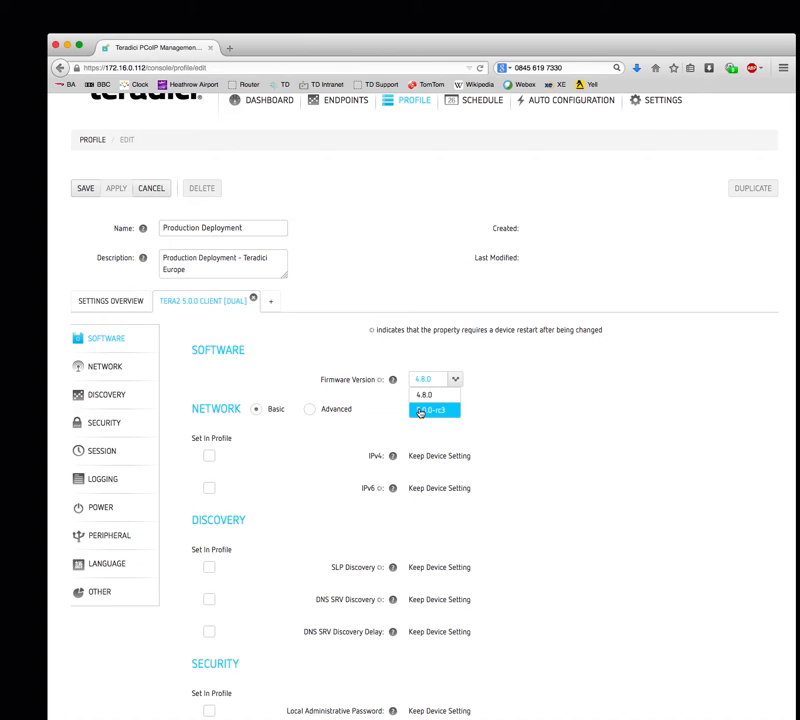
{"action": "left_click", "coordinate": [420, 412]}
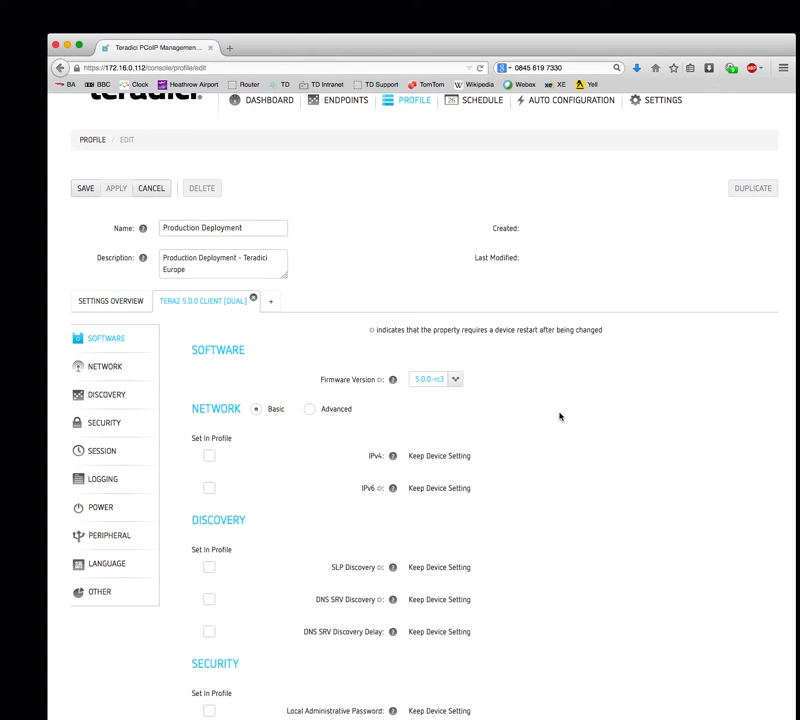
{"action": "scroll", "coordinate": [557, 512], "scroll_direction": "down", "scroll_amount": 2}
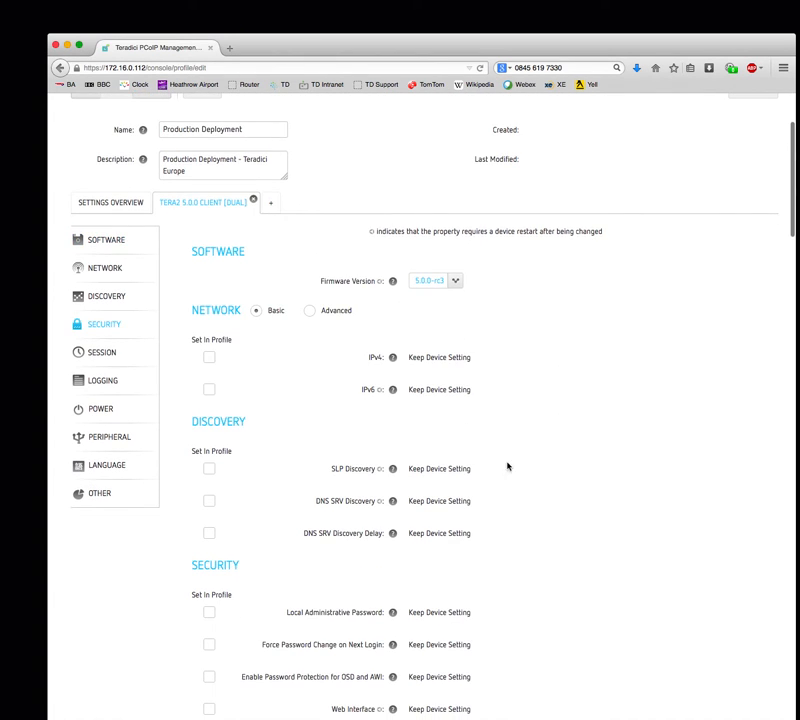
- Show advanced Network settings and set IPv4 and DHCPv4 in the profile, both Enable
{"action": "left_click", "coordinate": [309, 312]}
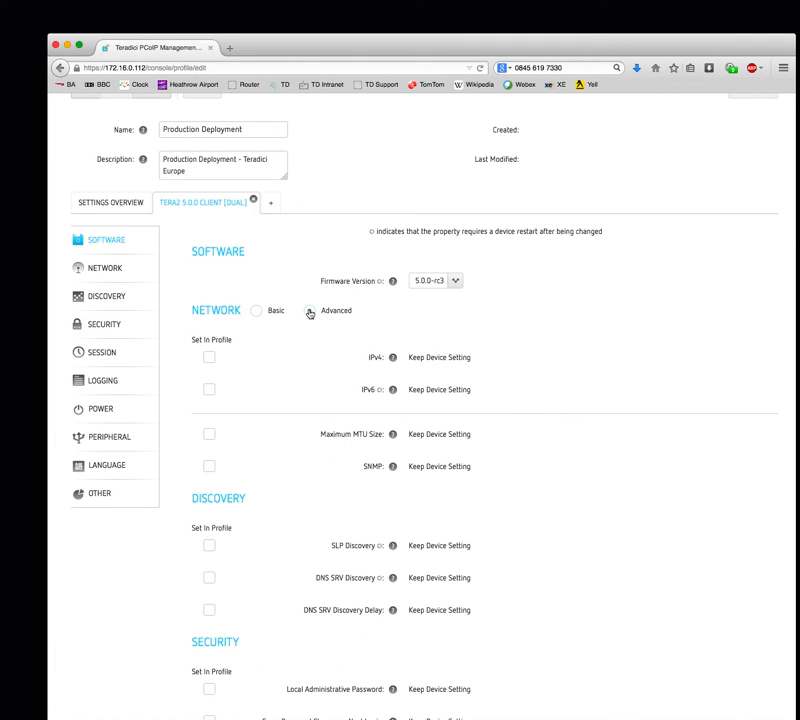
{"action": "left_click", "coordinate": [209, 358]}
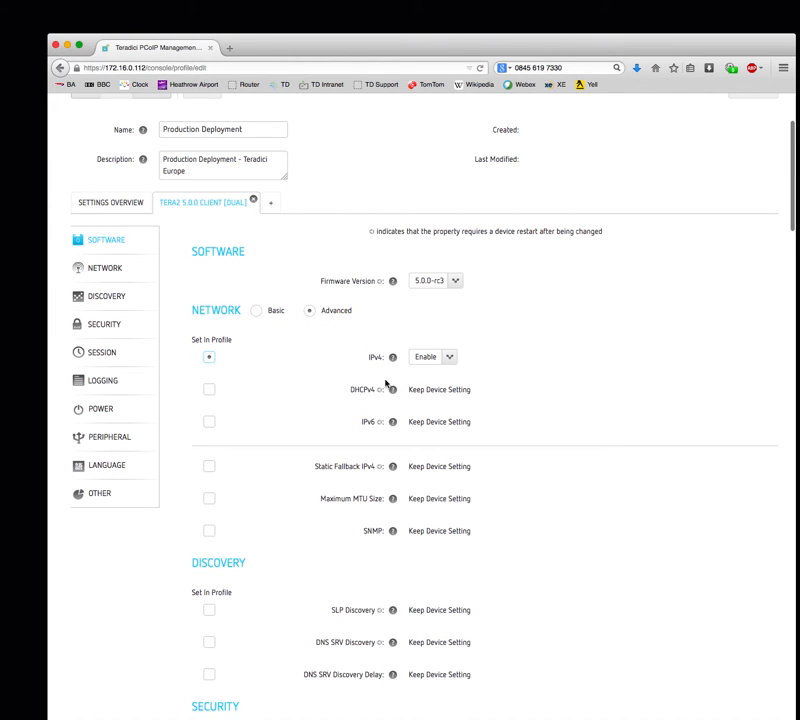
{"action": "left_click", "coordinate": [448, 358]}
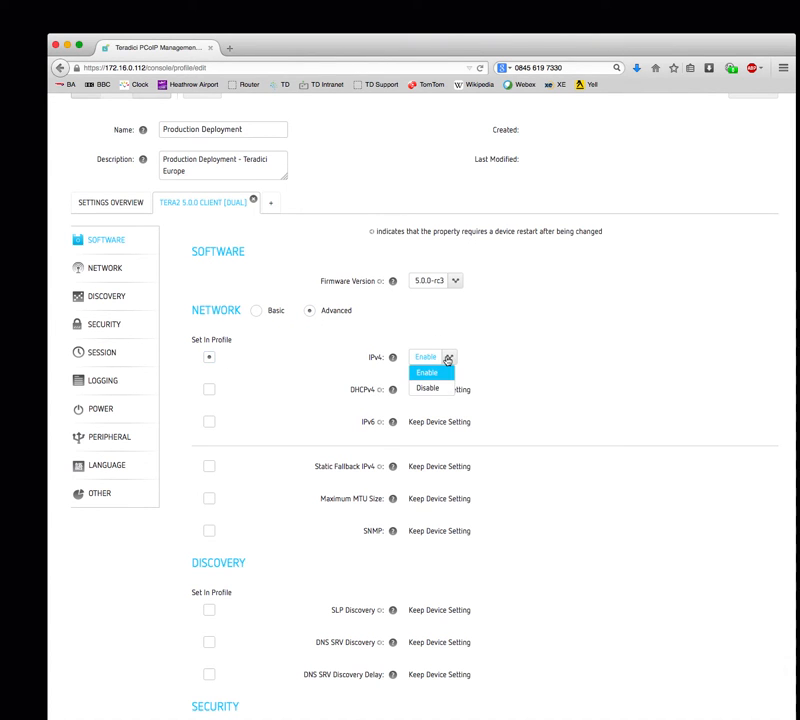
{"action": "left_click", "coordinate": [448, 358]}
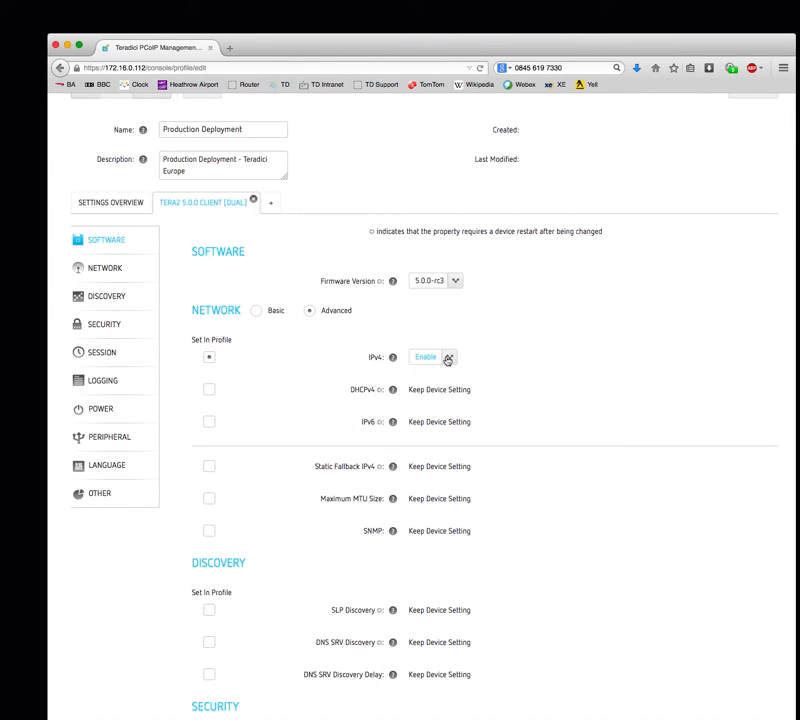
{"action": "left_click", "coordinate": [209, 390]}
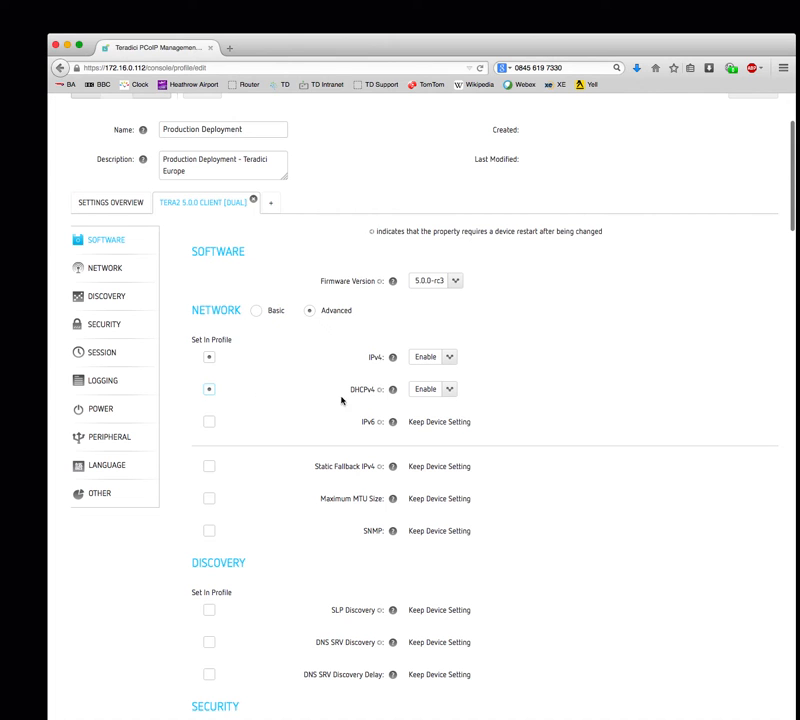
{"action": "left_click", "coordinate": [452, 391]}
{"action": "left_click", "coordinate": [428, 410]}
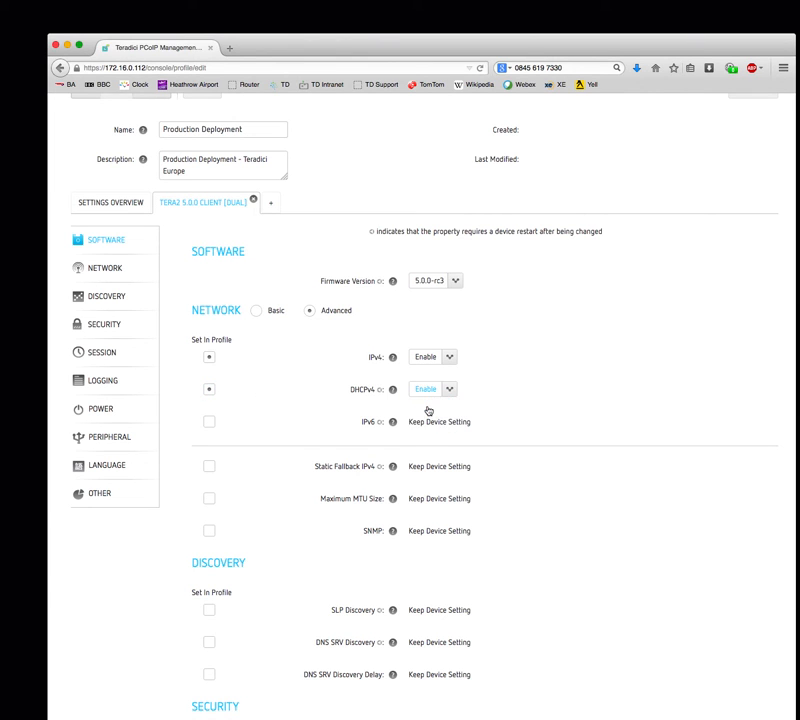
{"action": "scroll", "coordinate": [537, 494], "scroll_direction": "down", "scroll_amount": 1}
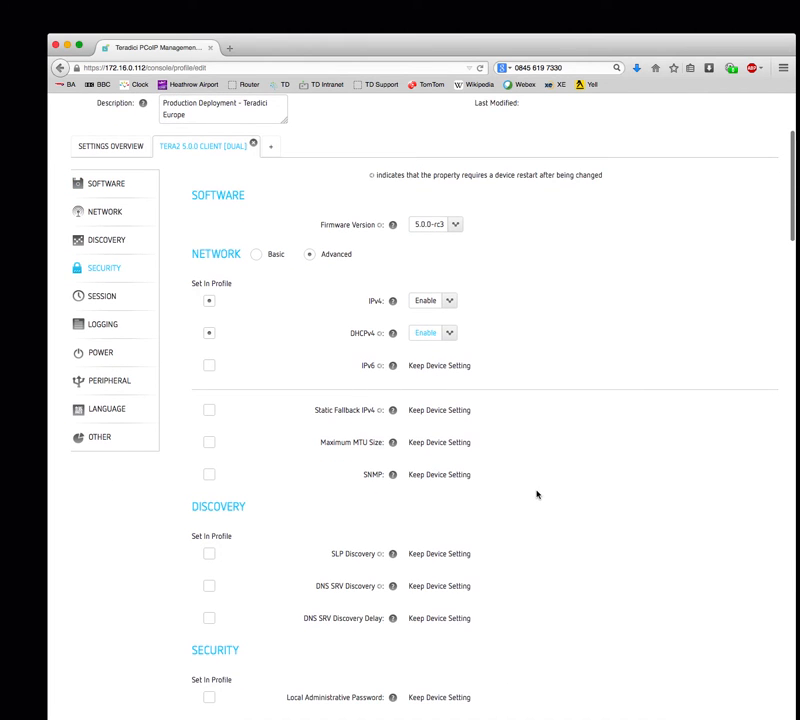
{"action": "scroll", "coordinate": [537, 494], "scroll_direction": "down", "scroll_amount": 4}
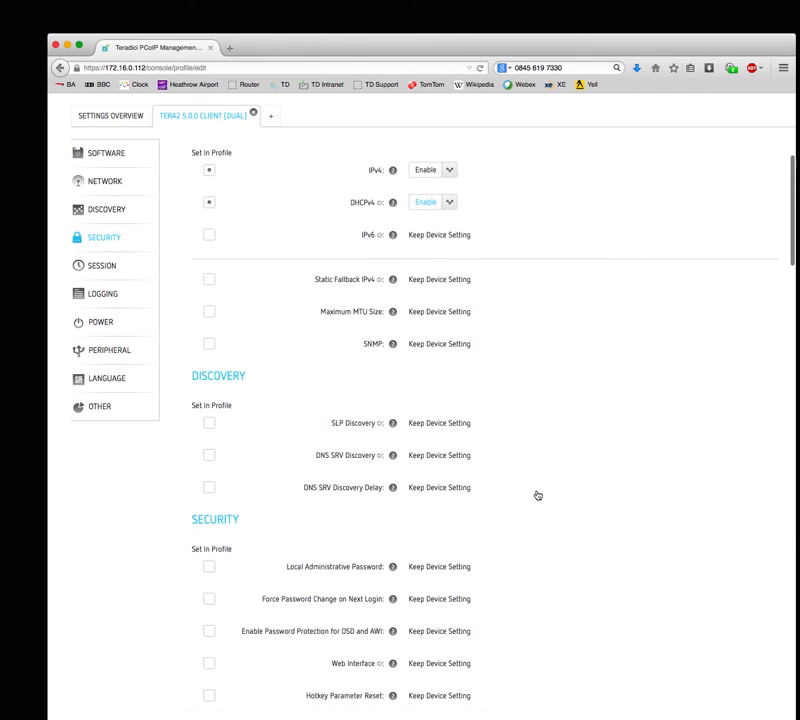
{"action": "scroll", "coordinate": [537, 494], "scroll_direction": "down", "scroll_amount": 3}
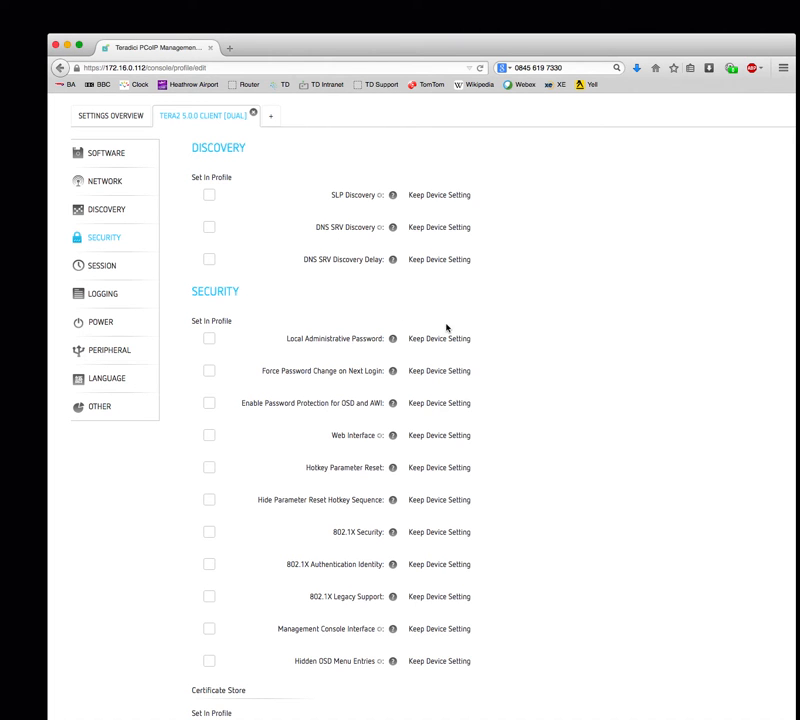
{"action": "scroll", "coordinate": [548, 413], "scroll_direction": "down", "scroll_amount": 3}
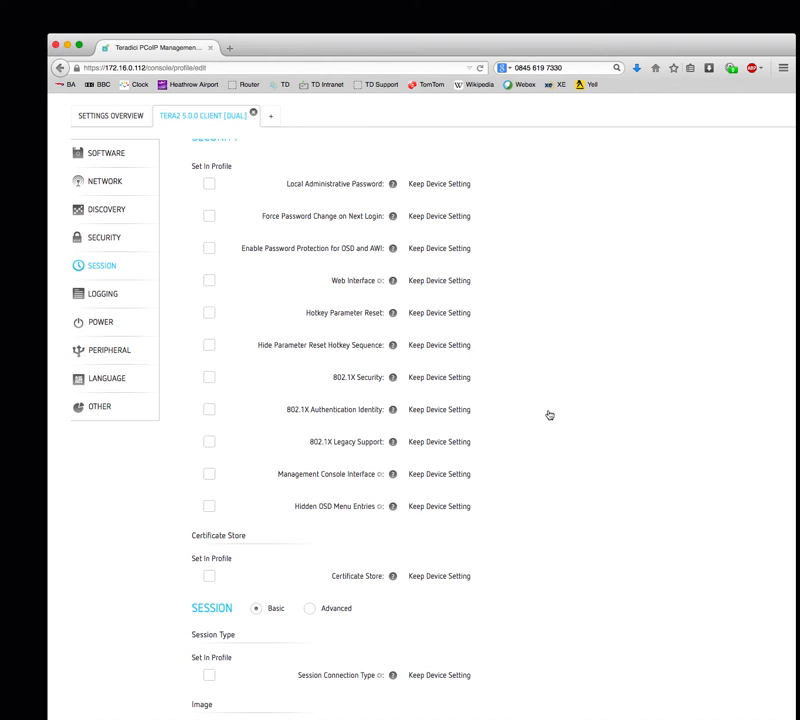
{"action": "scroll", "coordinate": [548, 414], "scroll_direction": "down", "scroll_amount": 3}
{"action": "scroll", "coordinate": [548, 414], "scroll_direction": "down", "scroll_amount": 3}
{"action": "scroll", "coordinate": [548, 414], "scroll_direction": "down", "scroll_amount": 1}
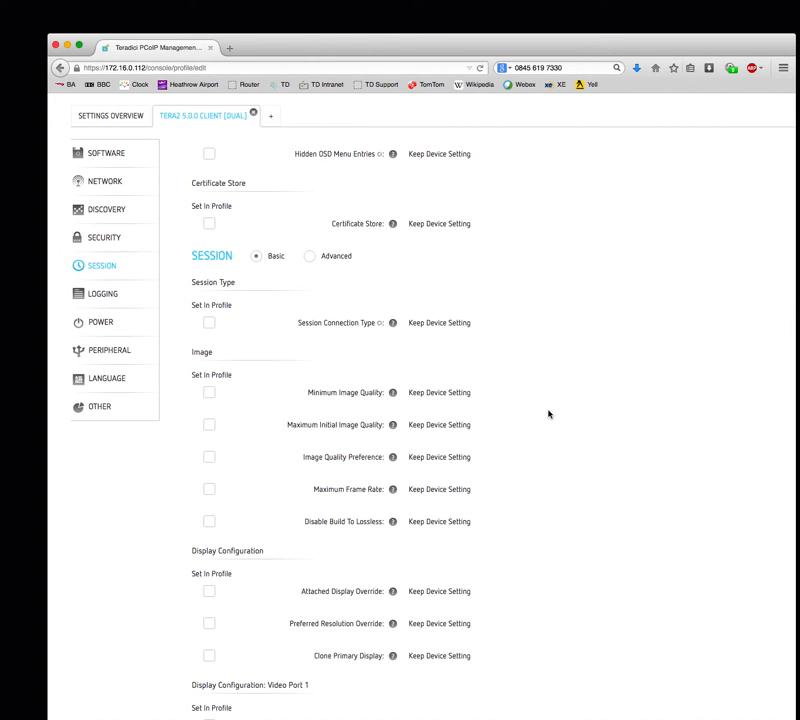
- Set Session Connection Type to View Connection Server with Server URI vcs.pcoip.local
{"action": "left_click", "coordinate": [310, 257]}
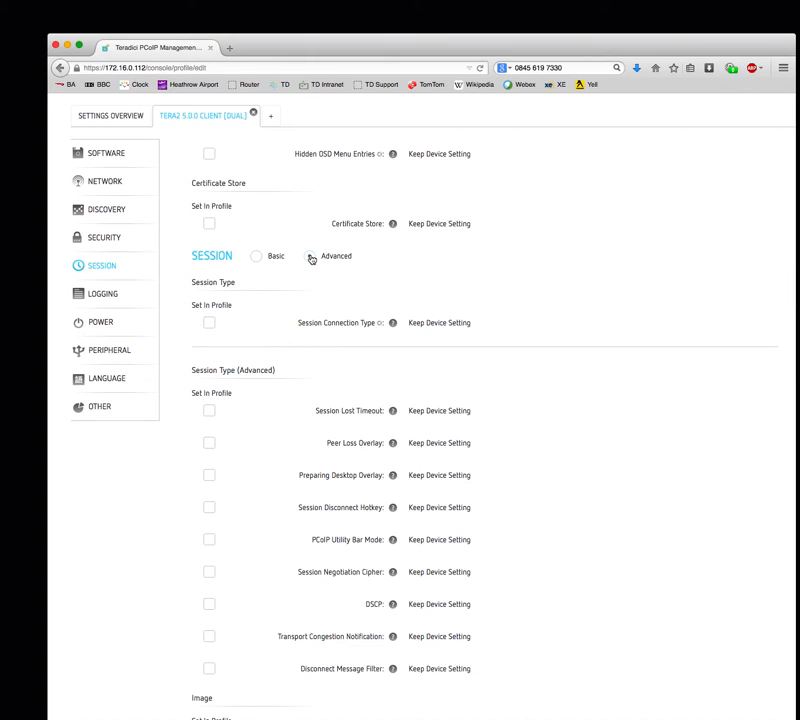
{"action": "left_click", "coordinate": [208, 325]}
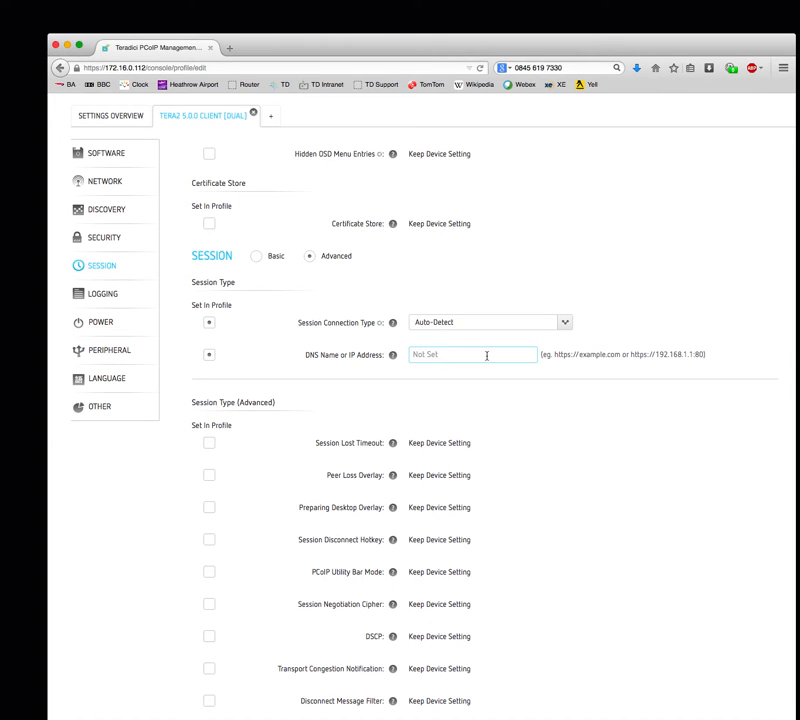
{"action": "type", "text": "vcs.pcoip.local"}
{"action": "scroll", "coordinate": [565, 327], "scroll_direction": "up", "scroll_amount": 1}
{"action": "left_click", "coordinate": [564, 355]}
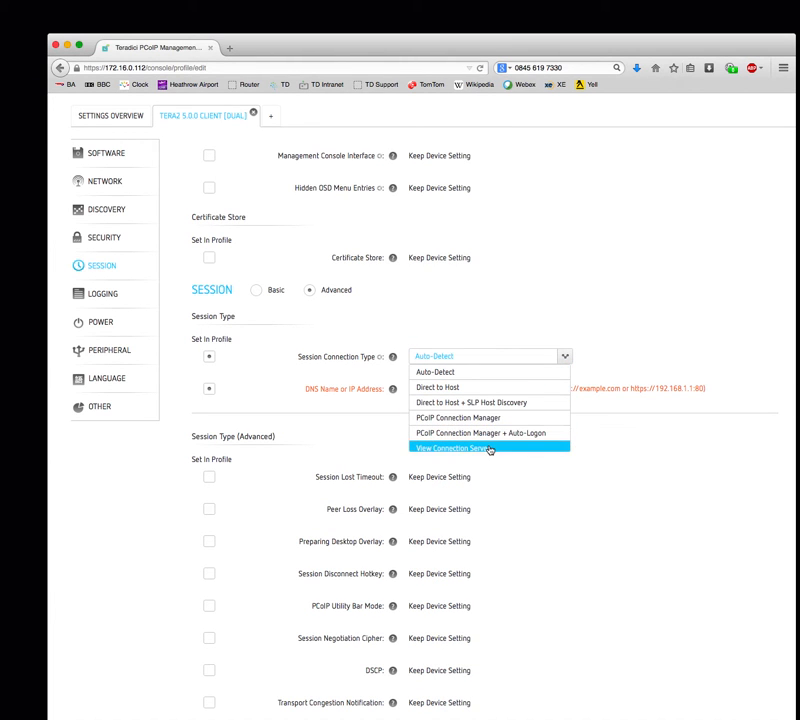
{"action": "left_click", "coordinate": [486, 448]}
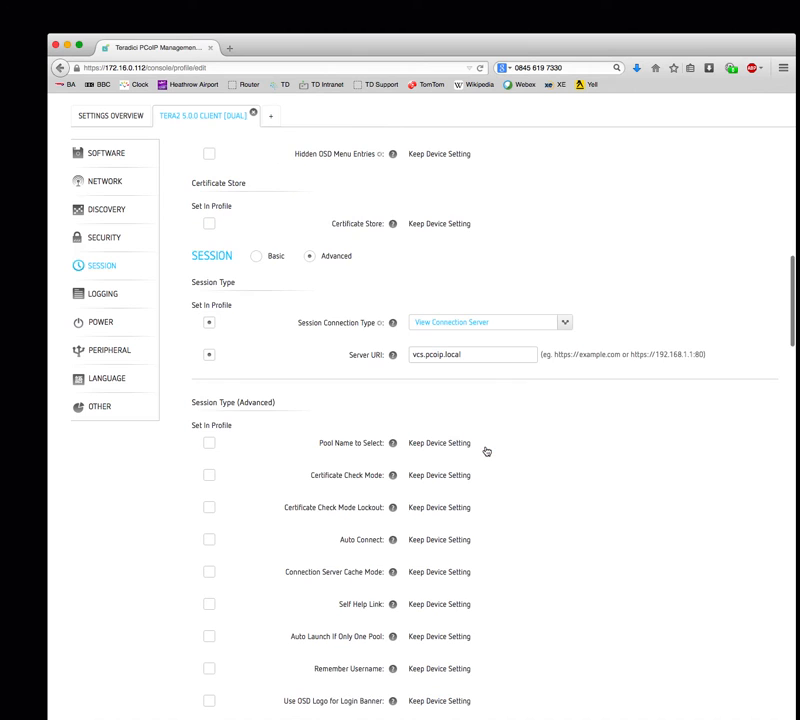
{"action": "left_click", "coordinate": [475, 355]}
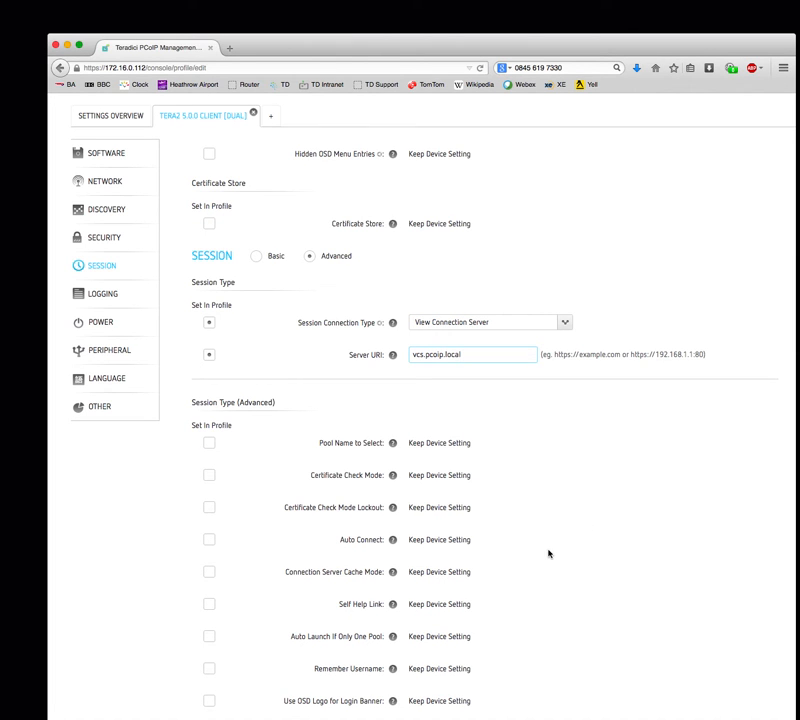
- Scroll through the Power, Peripheral, Language and other settings, all left at Keep Device Setting
{"action": "scroll", "coordinate": [548, 553], "scroll_direction": "down", "scroll_amount": 3}
{"action": "scroll", "coordinate": [548, 553], "scroll_direction": "down", "scroll_amount": 2}
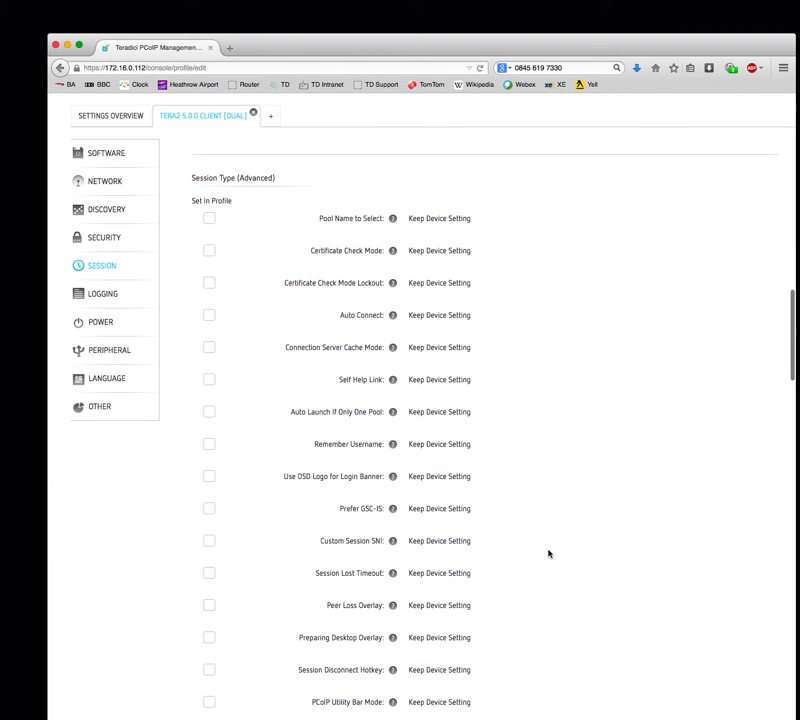
{"action": "scroll", "coordinate": [548, 553], "scroll_direction": "down", "scroll_amount": 1}
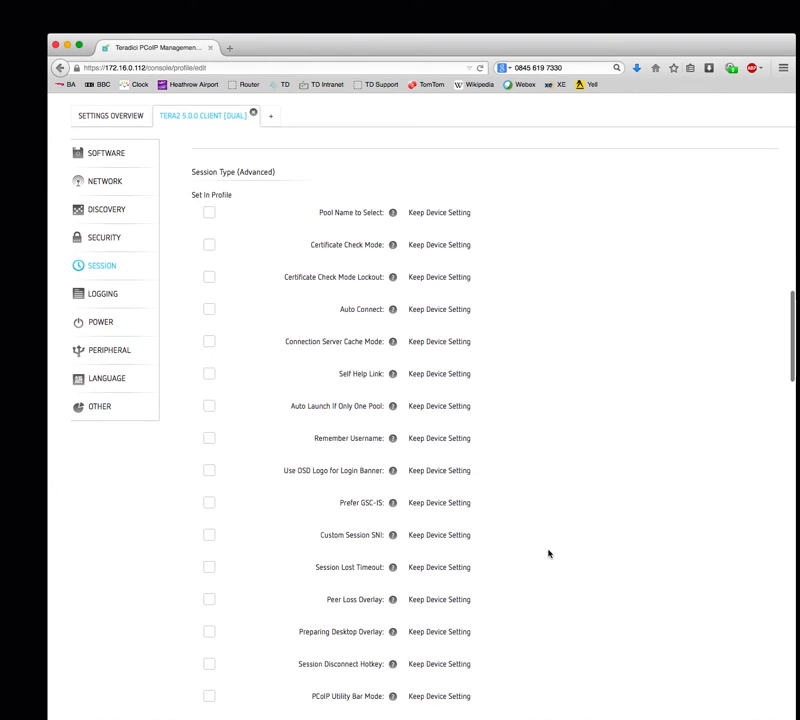
{"action": "scroll", "coordinate": [548, 553], "scroll_direction": "down", "scroll_amount": 1}
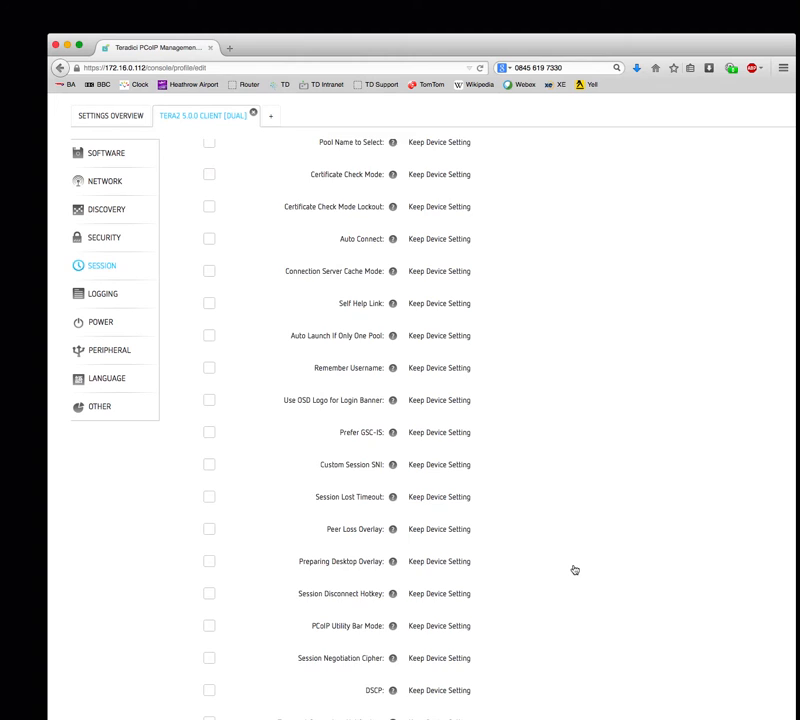
{"action": "scroll", "coordinate": [573, 568], "scroll_direction": "down", "scroll_amount": 3}
{"action": "scroll", "coordinate": [573, 568], "scroll_direction": "down", "scroll_amount": 2}
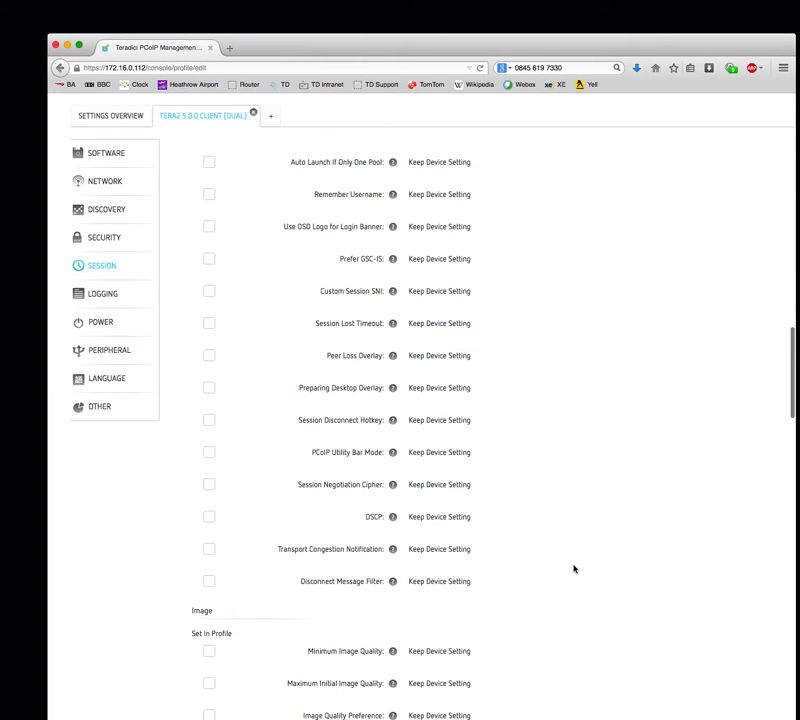
{"action": "scroll", "coordinate": [573, 568], "scroll_direction": "down", "scroll_amount": 9}
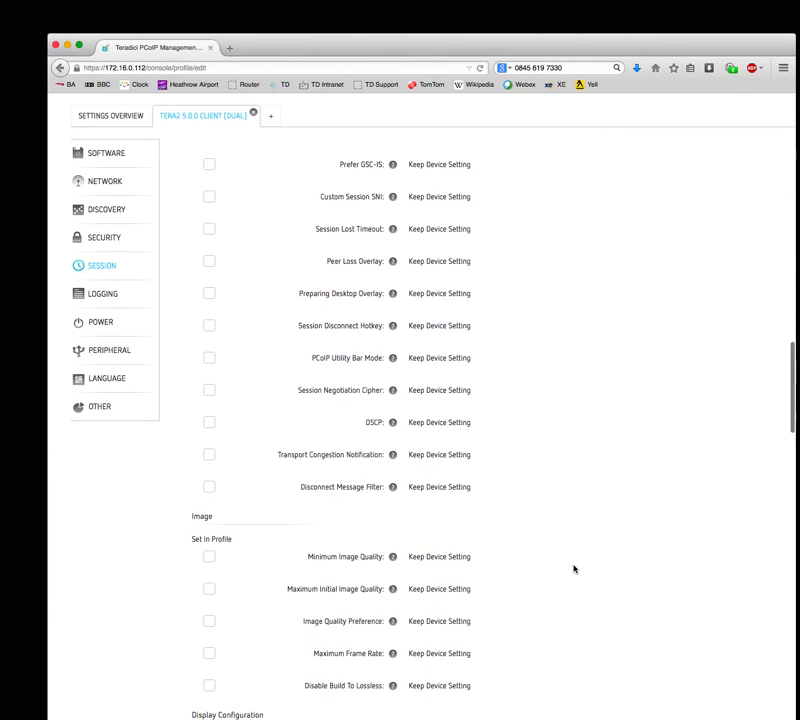
{"action": "scroll", "coordinate": [573, 568], "scroll_direction": "down", "scroll_amount": 5}
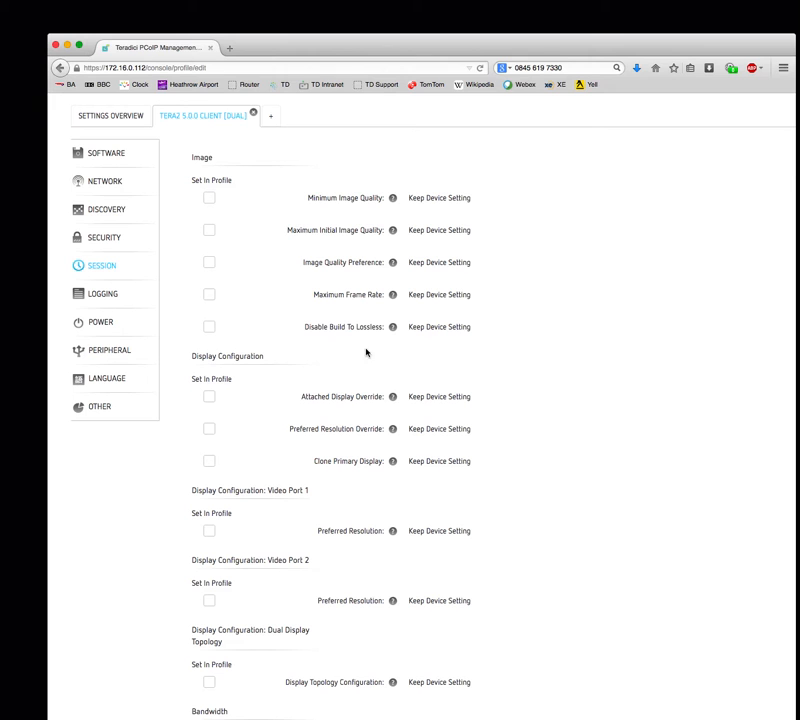
{"action": "scroll", "coordinate": [543, 508], "scroll_direction": "down", "scroll_amount": 5}
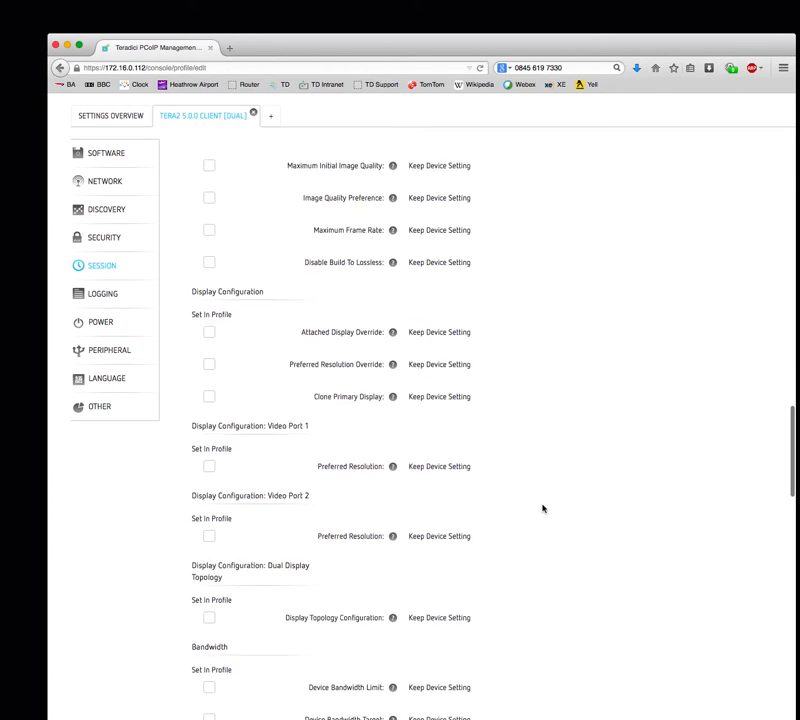
{"action": "scroll", "coordinate": [543, 508], "scroll_direction": "down", "scroll_amount": 2}
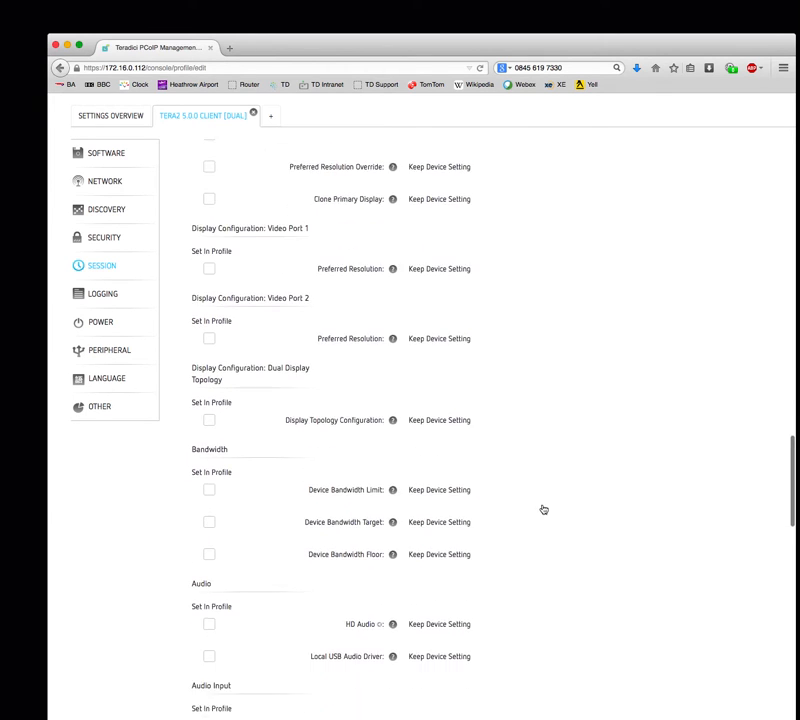
{"action": "scroll", "coordinate": [543, 508], "scroll_direction": "down", "scroll_amount": 2}
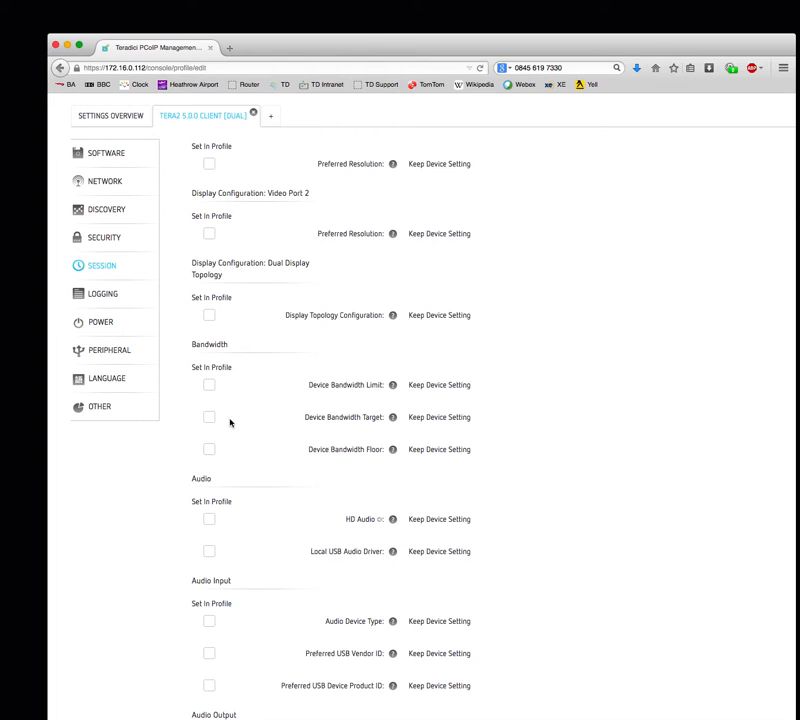
{"action": "scroll", "coordinate": [147, 554], "scroll_direction": "down", "scroll_amount": 3}
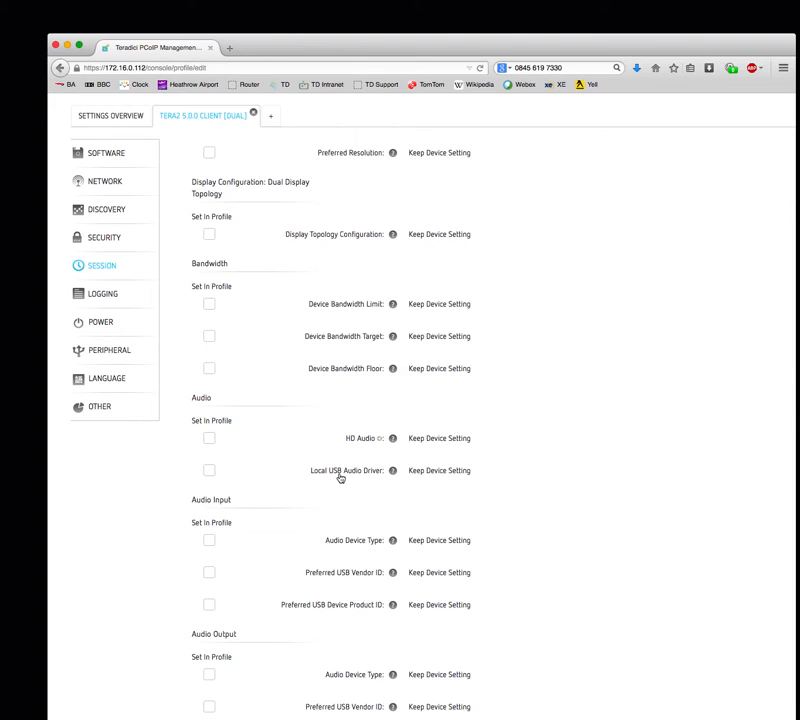
{"action": "scroll", "coordinate": [161, 553], "scroll_direction": "down", "scroll_amount": 2}
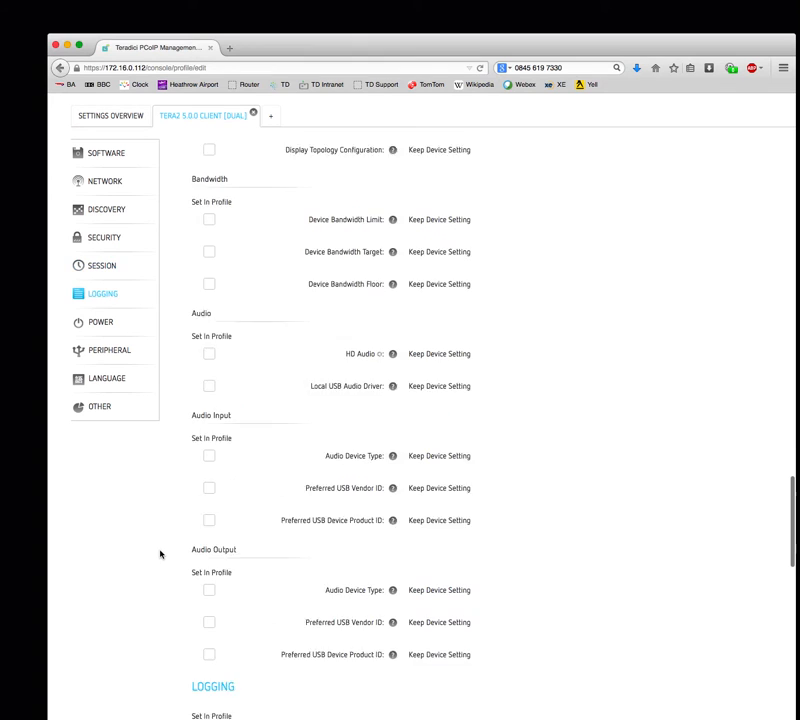
{"action": "scroll", "coordinate": [160, 553], "scroll_direction": "down", "scroll_amount": 2}
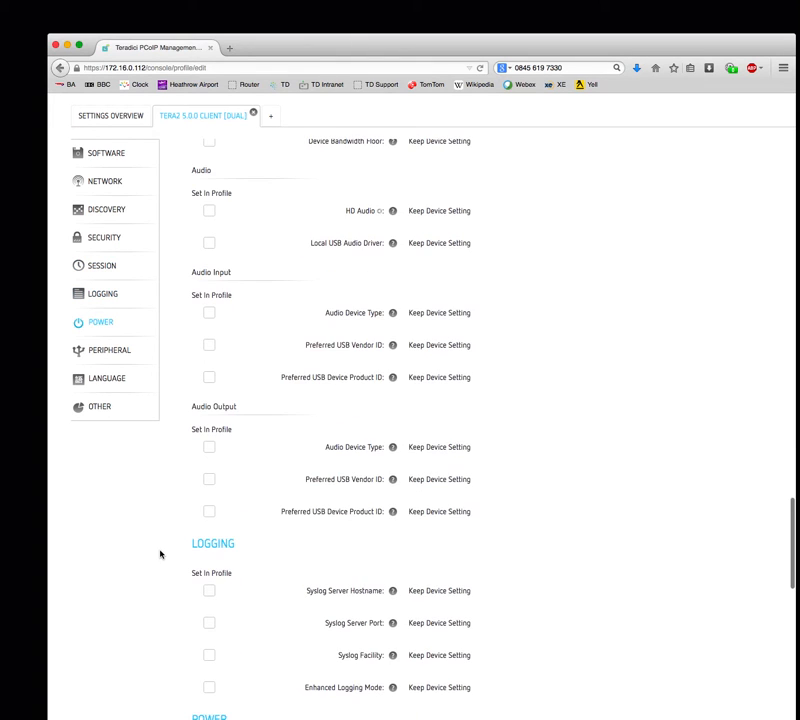
{"action": "scroll", "coordinate": [160, 553], "scroll_direction": "down", "scroll_amount": 3}
{"action": "scroll", "coordinate": [160, 554], "scroll_direction": "down", "scroll_amount": 1}
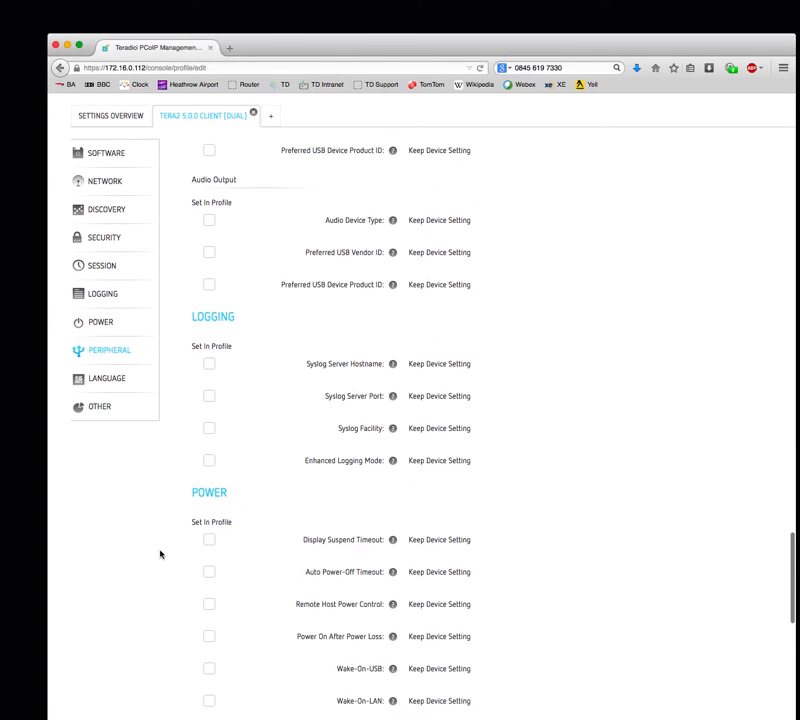
{"action": "scroll", "coordinate": [160, 554], "scroll_direction": "down", "scroll_amount": 3}
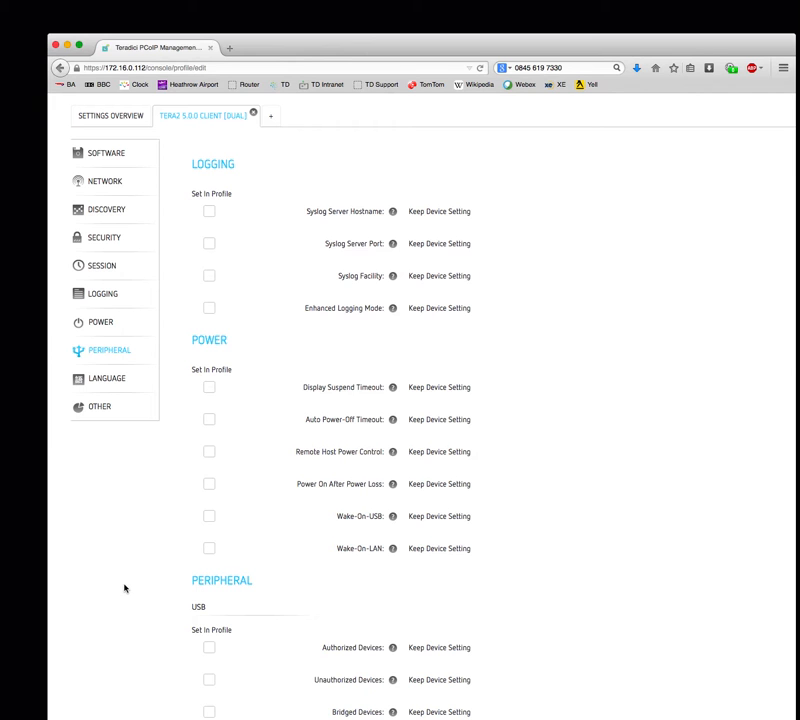
{"action": "scroll", "coordinate": [124, 588], "scroll_direction": "down", "scroll_amount": 6}
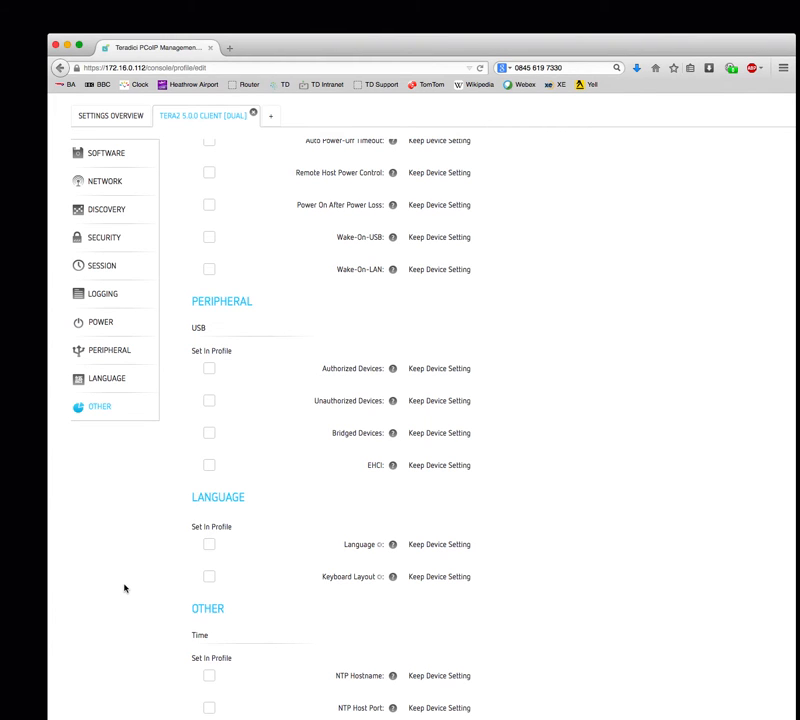
{"action": "scroll", "coordinate": [124, 588], "scroll_direction": "down", "scroll_amount": 2}
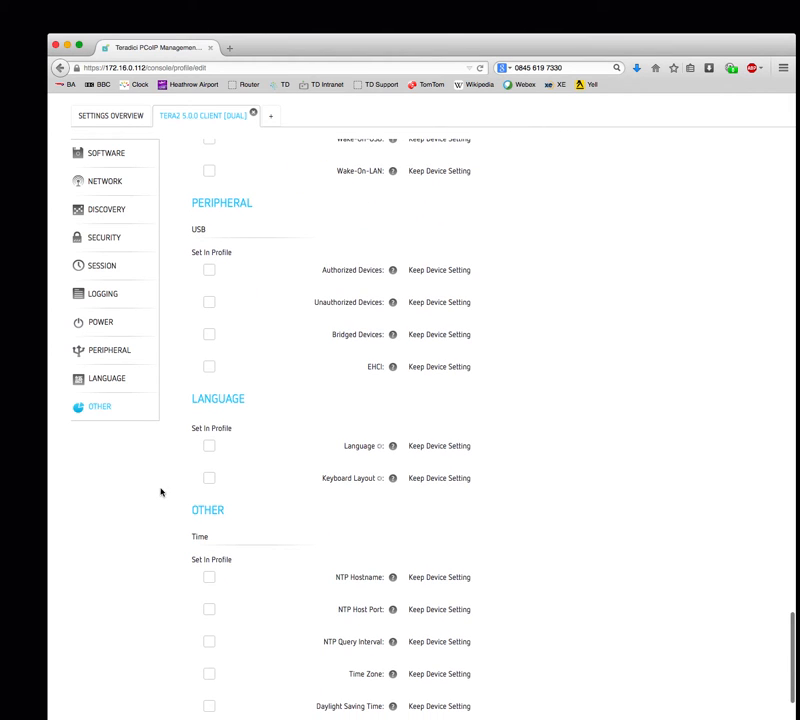
- Include Language in the profile and set it to Italian
{"action": "left_click", "coordinate": [207, 448]}
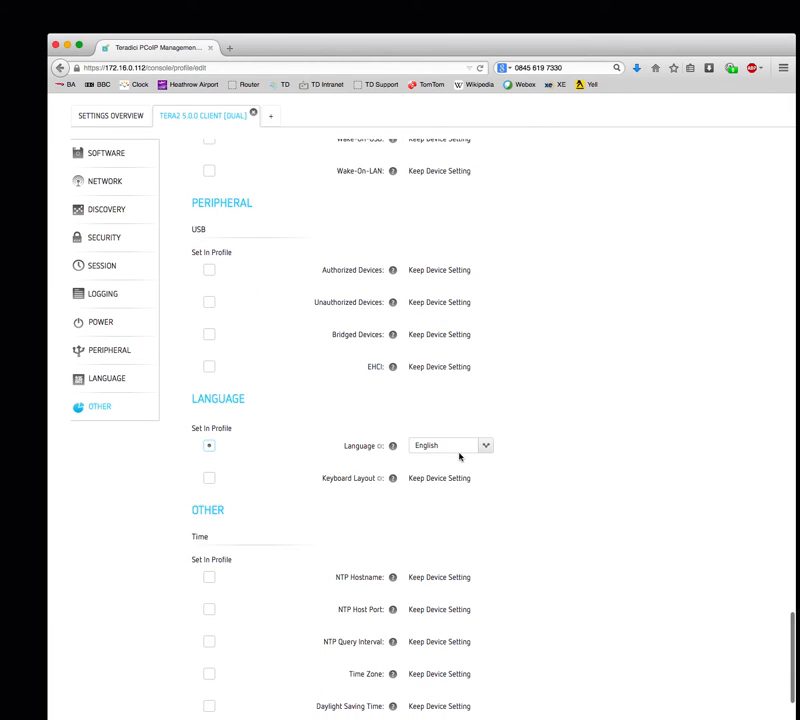
{"action": "left_click", "coordinate": [470, 446]}
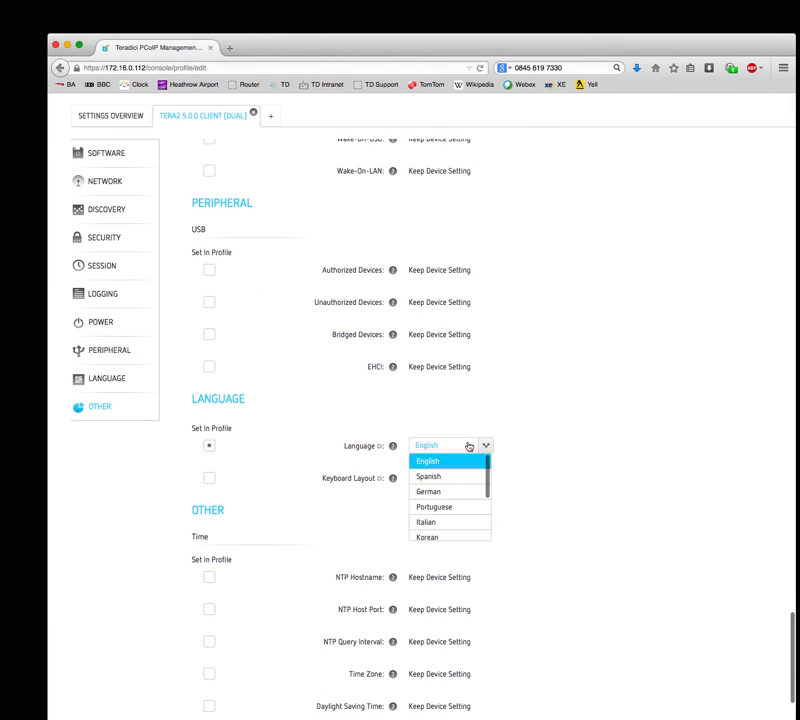
{"action": "left_click", "coordinate": [465, 523]}
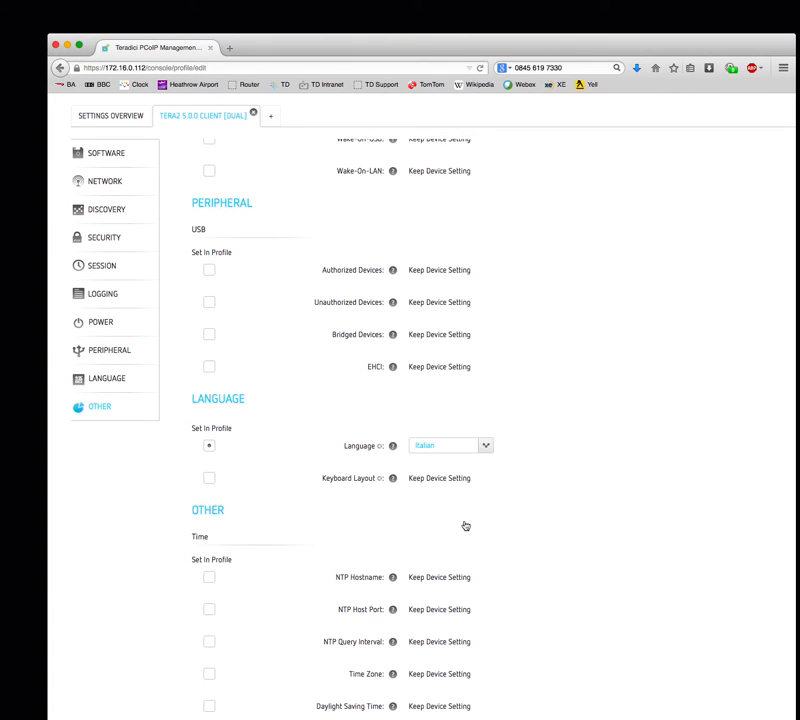
- Include Keyboard Layout and set it to United Kingdom ISO-8859-1
{"action": "left_click", "coordinate": [208, 478]}
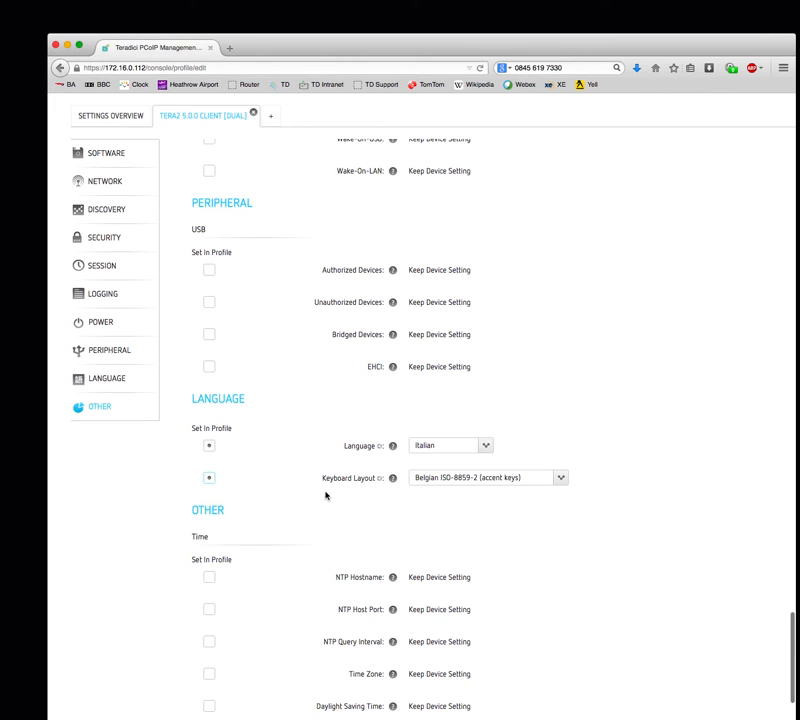
{"action": "left_click", "coordinate": [462, 479]}
{"action": "scroll", "coordinate": [521, 553], "scroll_direction": "down", "scroll_amount": 5}
{"action": "scroll", "coordinate": [521, 553], "scroll_direction": "down", "scroll_amount": 4}
{"action": "scroll", "coordinate": [521, 553], "scroll_direction": "down", "scroll_amount": 5}
{"action": "scroll", "coordinate": [521, 553], "scroll_direction": "down", "scroll_amount": 4}
{"action": "scroll", "coordinate": [521, 553], "scroll_direction": "down", "scroll_amount": 5}
{"action": "left_click", "coordinate": [521, 553]}
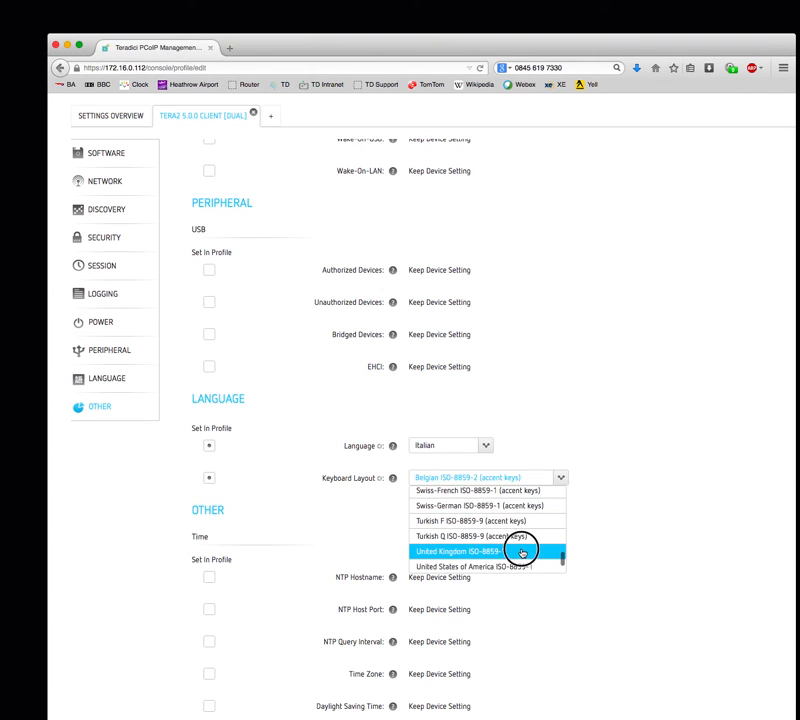
{"action": "scroll", "coordinate": [124, 592], "scroll_direction": "down", "scroll_amount": 3}
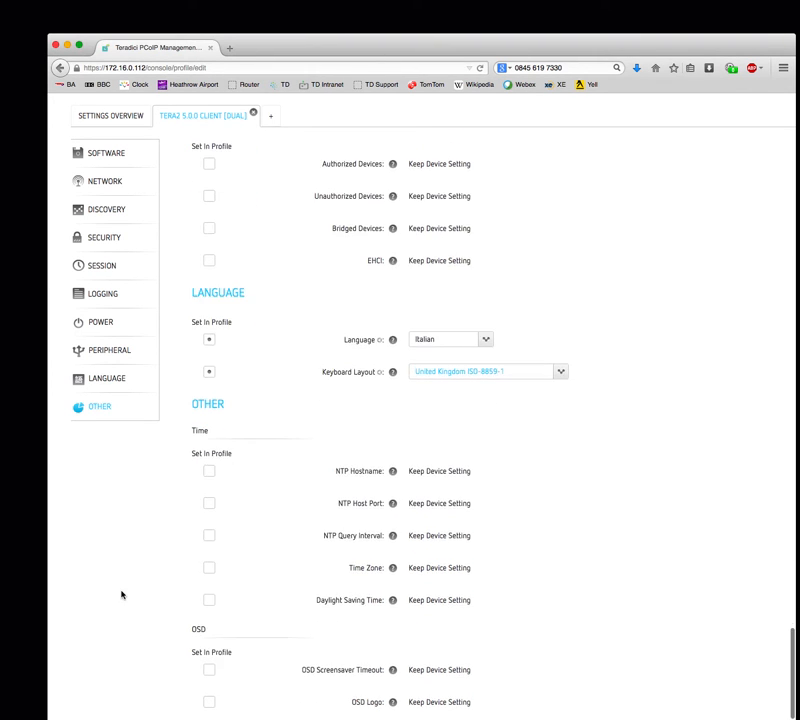
{"action": "scroll", "coordinate": [121, 594], "scroll_direction": "down", "scroll_amount": 2}
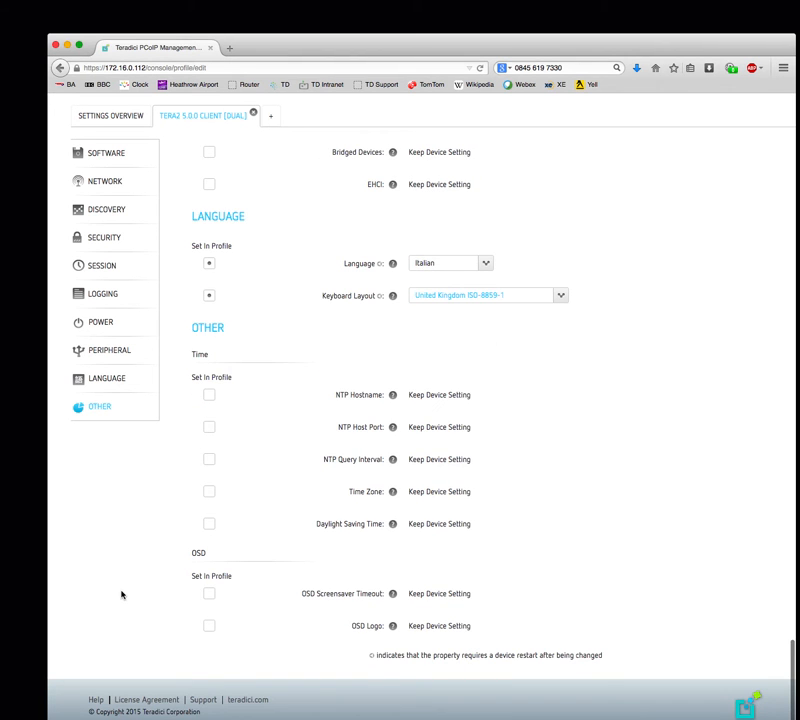
{"action": "scroll", "coordinate": [584, 314], "scroll_direction": "up", "scroll_amount": 15}
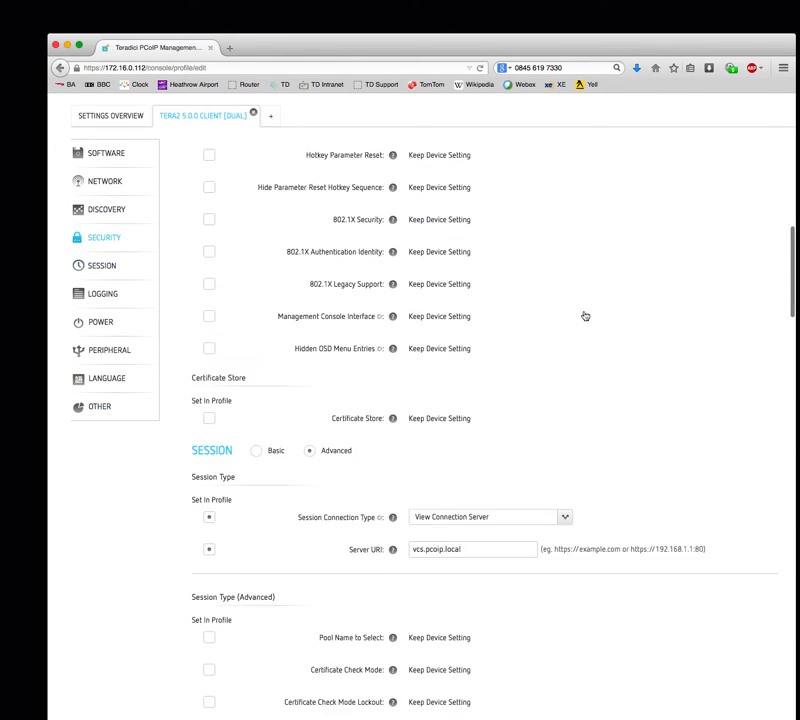
- Attempt to save the edited Production Deployment profile
{"action": "scroll", "coordinate": [585, 316], "scroll_direction": "up", "scroll_amount": 10}
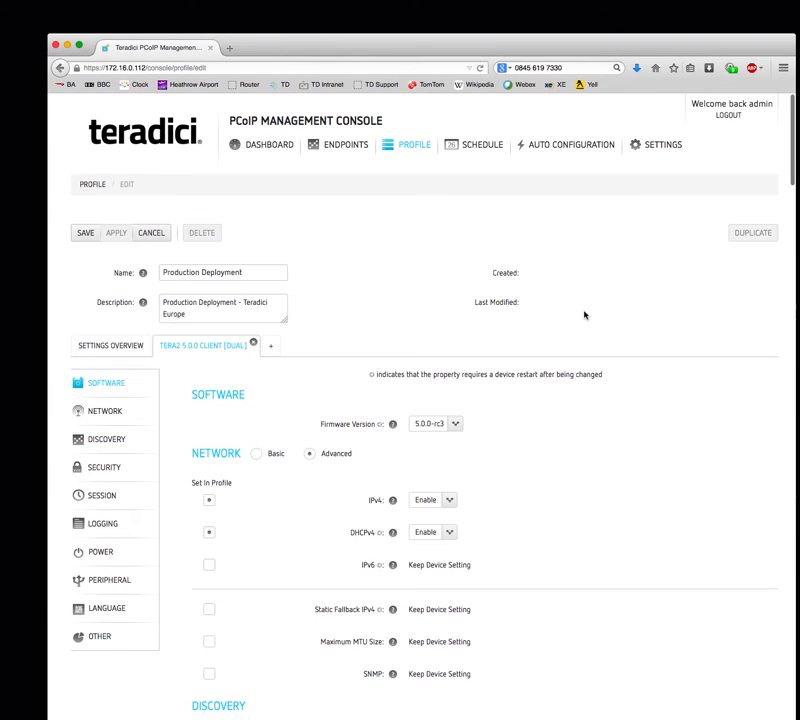
{"action": "left_click", "coordinate": [82, 234]}
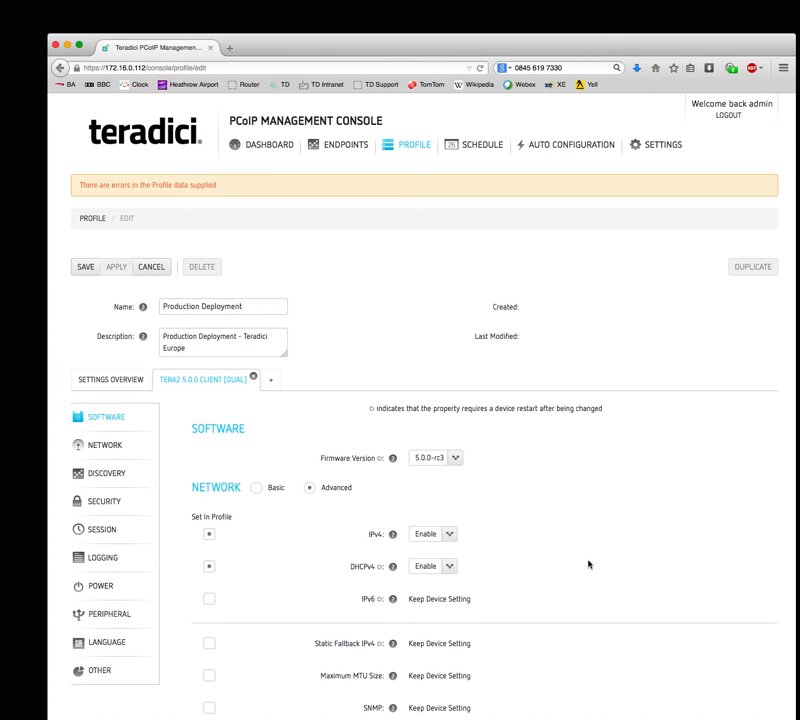
{"action": "scroll", "coordinate": [590, 570], "scroll_direction": "down", "scroll_amount": 10}
{"action": "scroll", "coordinate": [588, 557], "scroll_direction": "down", "scroll_amount": 5}
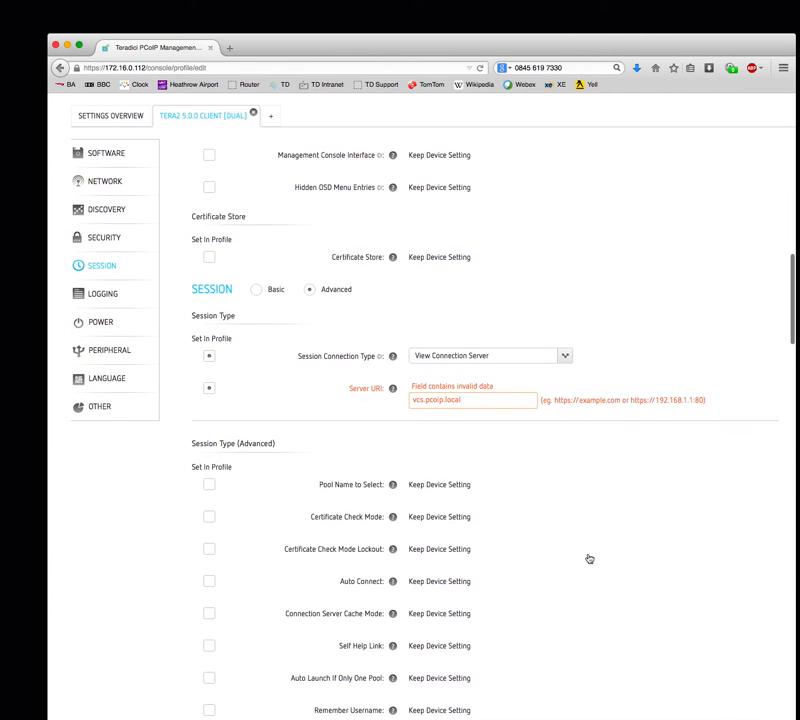
- Replace the invalid Server URI vcs.pcoip.local with 10.4.20.12
{"action": "left_click", "coordinate": [483, 399]}
{"action": "key", "text": "BackSpace"}
{"action": "key", "text": "BackSpace"}
{"action": "key", "text": "BackSpace"}
{"action": "key", "text": "BackSpace"}
{"action": "key", "text": "BackSpace"}
{"action": "key", "text": "BackSpace"}
{"action": "key", "text": "BackSpace"}
{"action": "key", "text": "BackSpace"}
{"action": "key", "text": "BackSpace"}
{"action": "key", "text": "BackSpace"}
{"action": "key", "text": "BackSpace"}
{"action": "key", "text": "BackSpace"}
{"action": "key", "text": "BackSpace"}
{"action": "key", "text": "BackSpace"}
{"action": "key", "text": "BackSpace"}
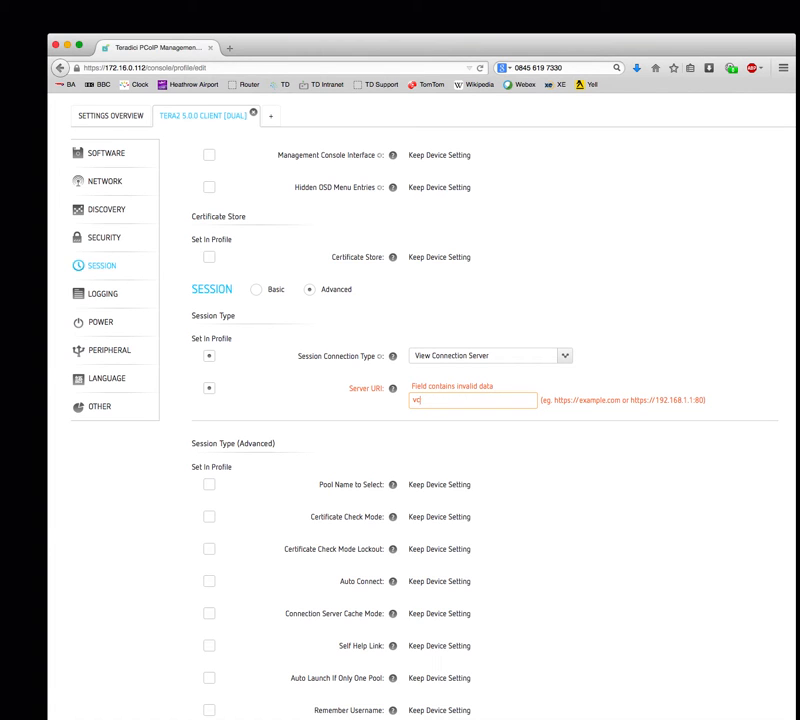
{"action": "type", "text": "10.4.20.12"}
{"action": "key", "text": "Tab"}
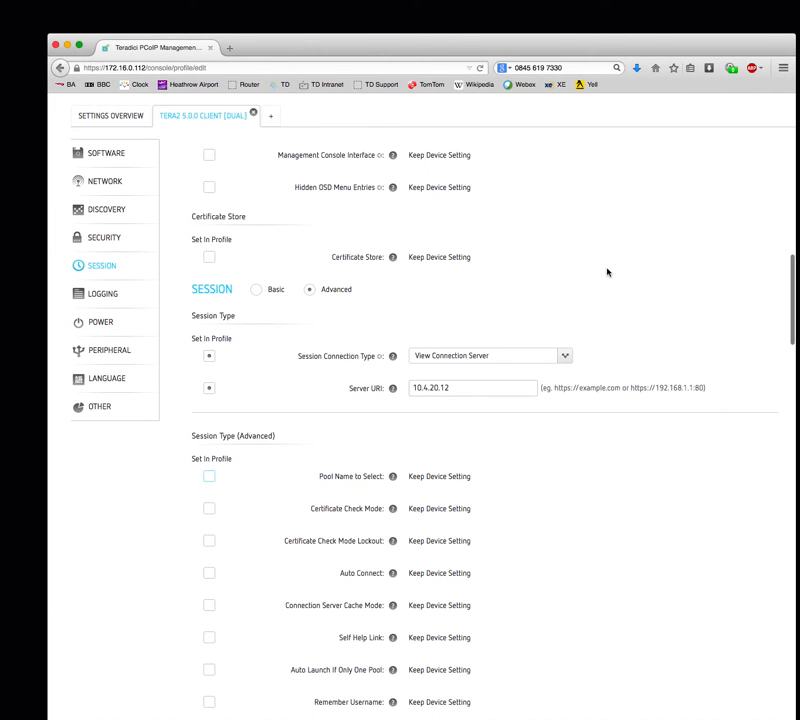
{"action": "scroll", "coordinate": [607, 272], "scroll_direction": "up", "scroll_amount": 10}
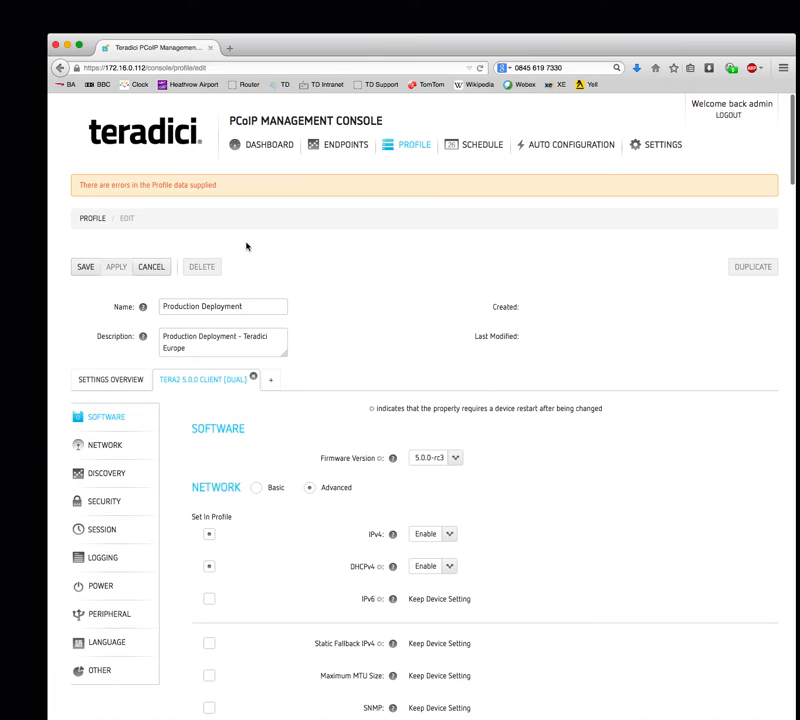
- Save the Production Deployment profile, correcting the rejected Server URI so it begins with 'http'
{"action": "left_click", "coordinate": [75, 269]}
{"action": "scroll", "coordinate": [586, 549], "scroll_direction": "down", "scroll_amount": 15}
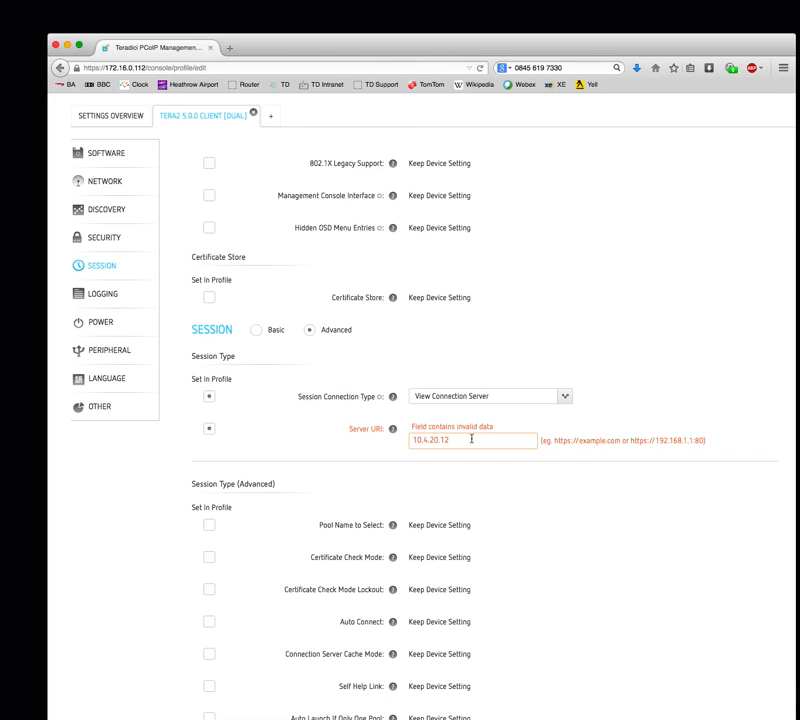
{"action": "key", "text": "BackSpace"}
{"action": "key", "text": "BackSpace"}
{"action": "key", "text": "BackSpace"}
{"action": "key", "text": "BackSpace"}
{"action": "key", "text": "BackSpace"}
{"action": "key", "text": "BackSpace"}
{"action": "key", "text": "BackSpace"}
{"action": "key", "text": "BackSpace"}
{"action": "key", "text": "BackSpace"}
{"action": "key", "text": "BackSpace"}
{"action": "type", "text": "htt"}
{"action": "scroll", "coordinate": [552, 359], "scroll_direction": "up", "scroll_amount": 10}
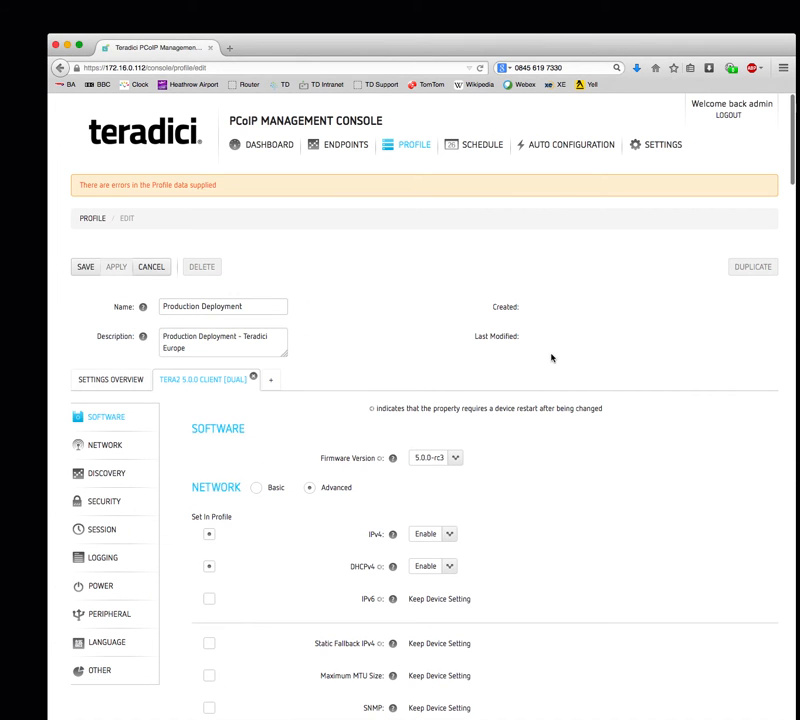
{"action": "left_click", "coordinate": [84, 267]}
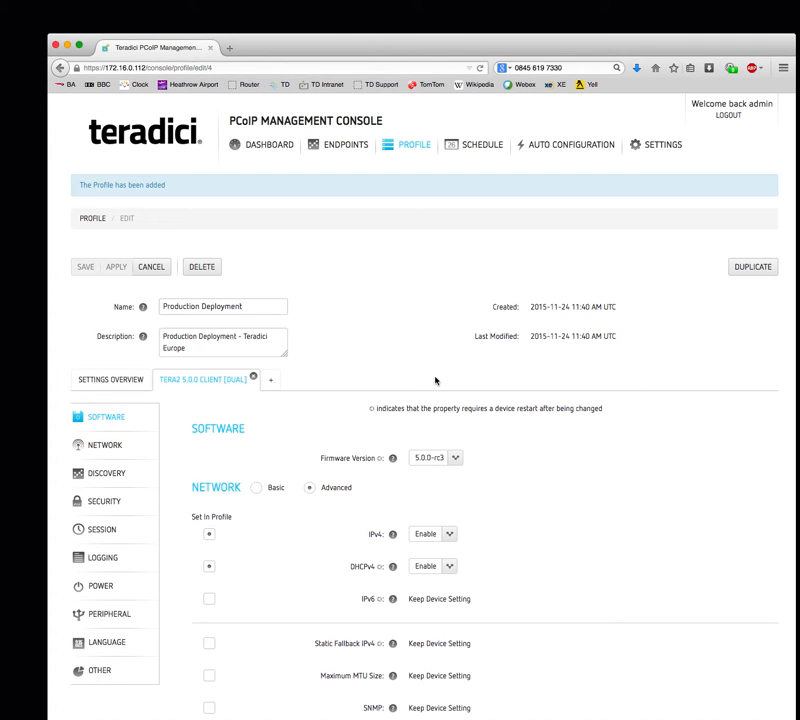
{"action": "scroll", "coordinate": [668, 558], "scroll_direction": "down", "scroll_amount": 3}
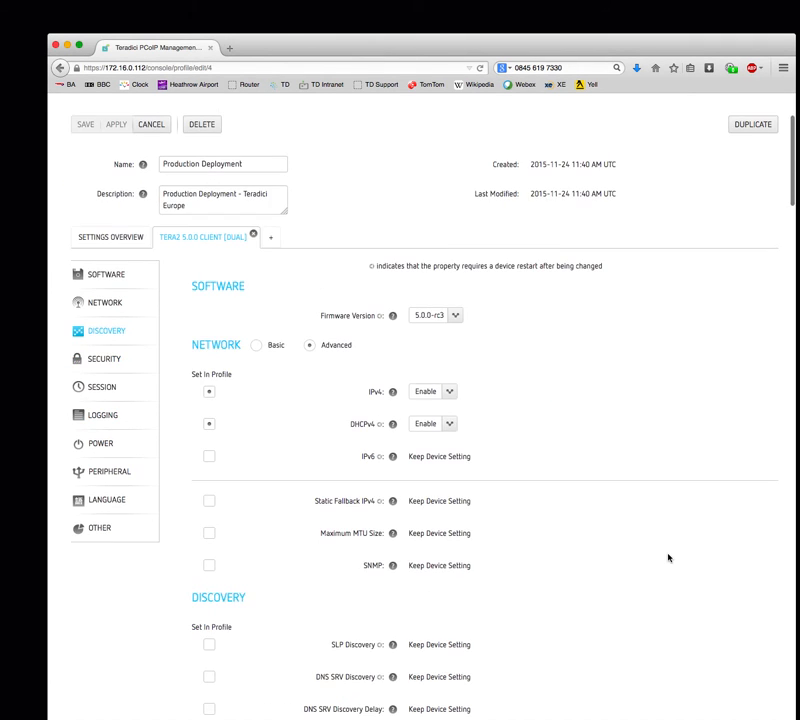
{"action": "scroll", "coordinate": [490, 285], "scroll_direction": "up", "scroll_amount": 3}
- In the grouped Endpoints view, create a new group named 'Southampton Office' and select it
{"action": "left_click", "coordinate": [343, 146]}
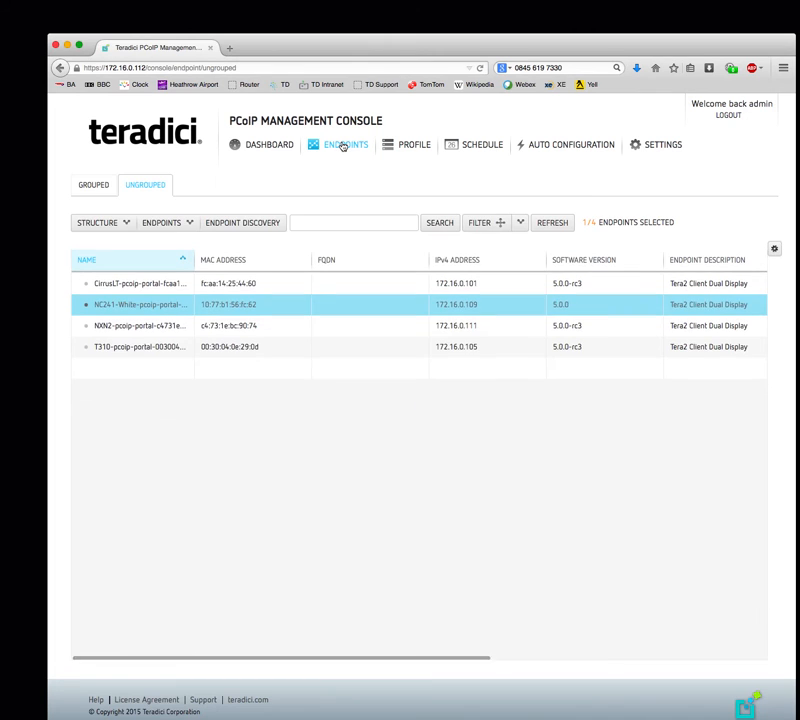
{"action": "left_click", "coordinate": [95, 184]}
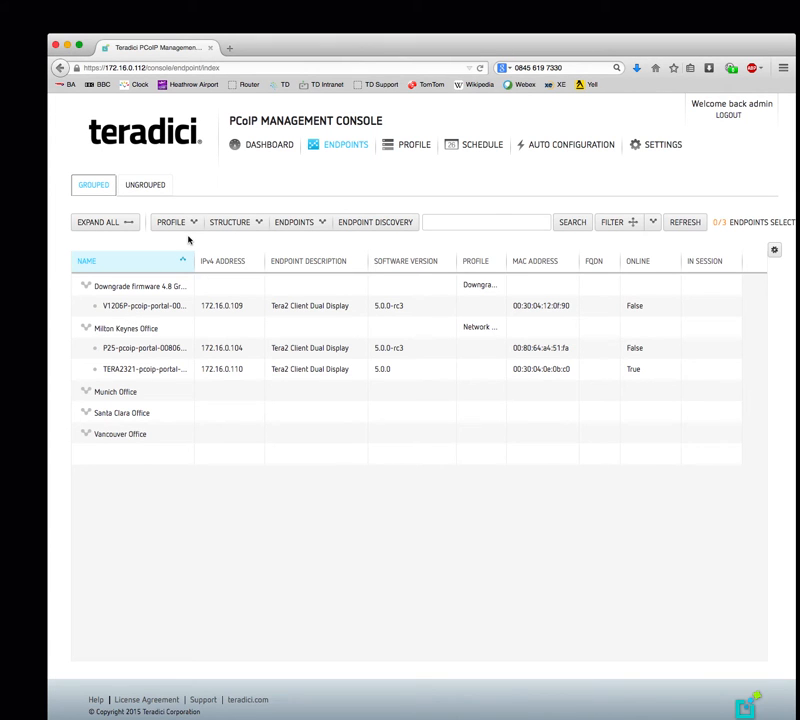
{"action": "left_click", "coordinate": [229, 224]}
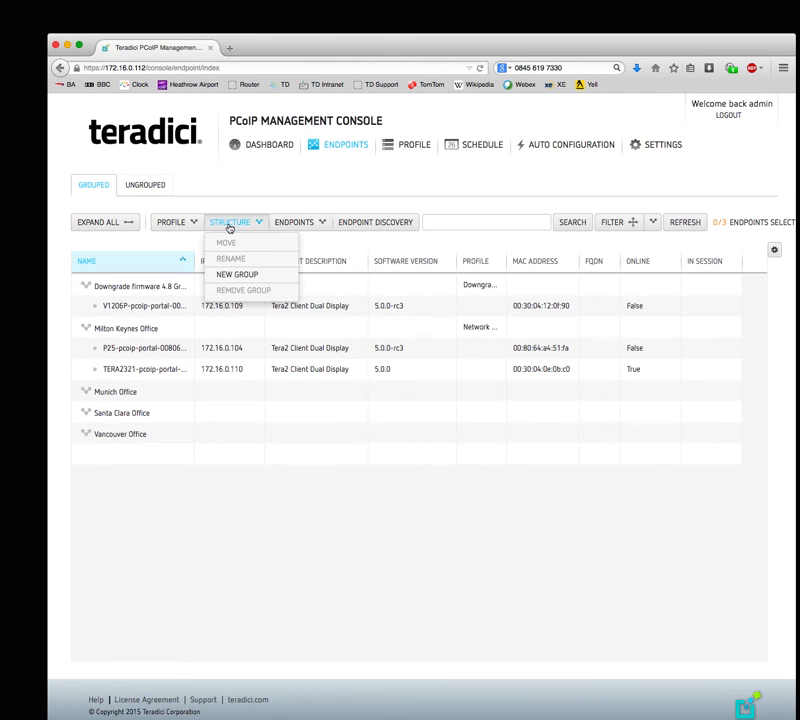
{"action": "left_click", "coordinate": [227, 275]}
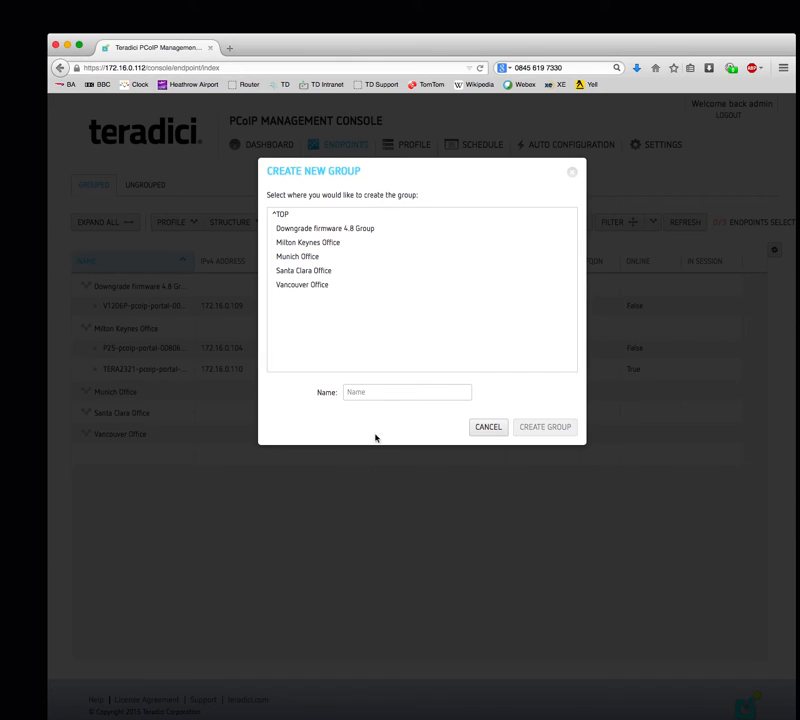
{"action": "left_click", "coordinate": [382, 393]}
{"action": "type", "text": "Southamp"}
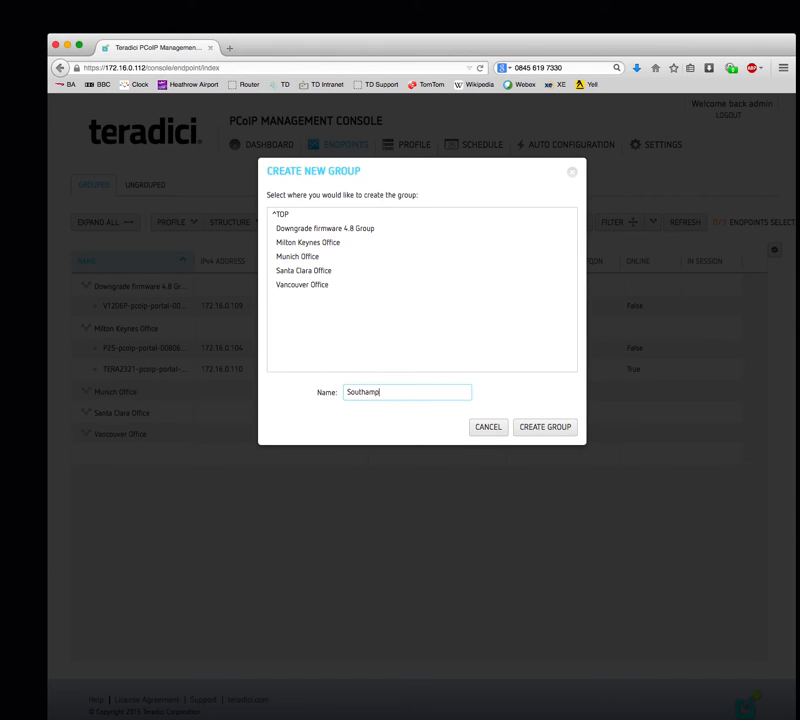
{"action": "type", "text": "ton Officwe"}
{"action": "left_click", "coordinate": [535, 428]}
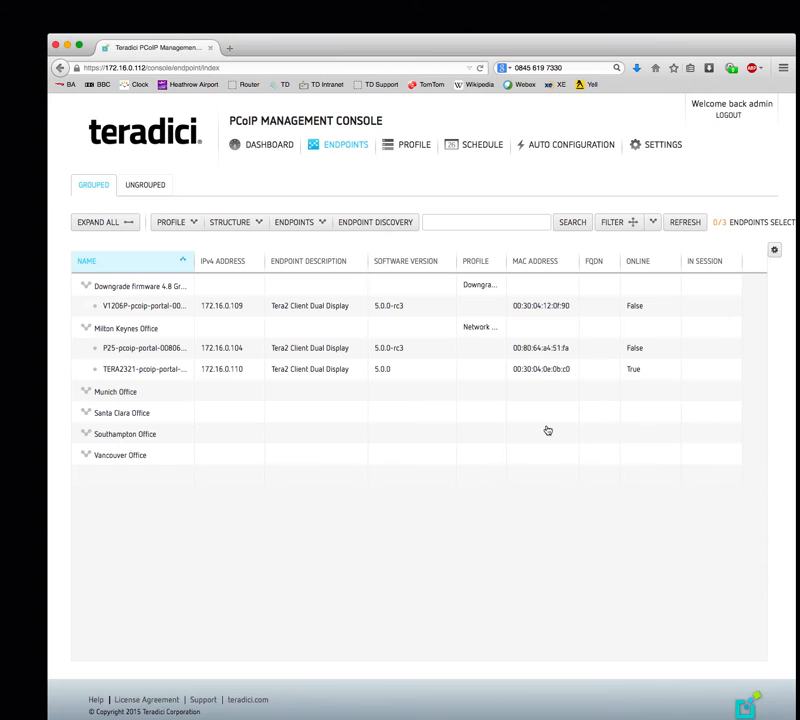
{"action": "left_click", "coordinate": [136, 432]}
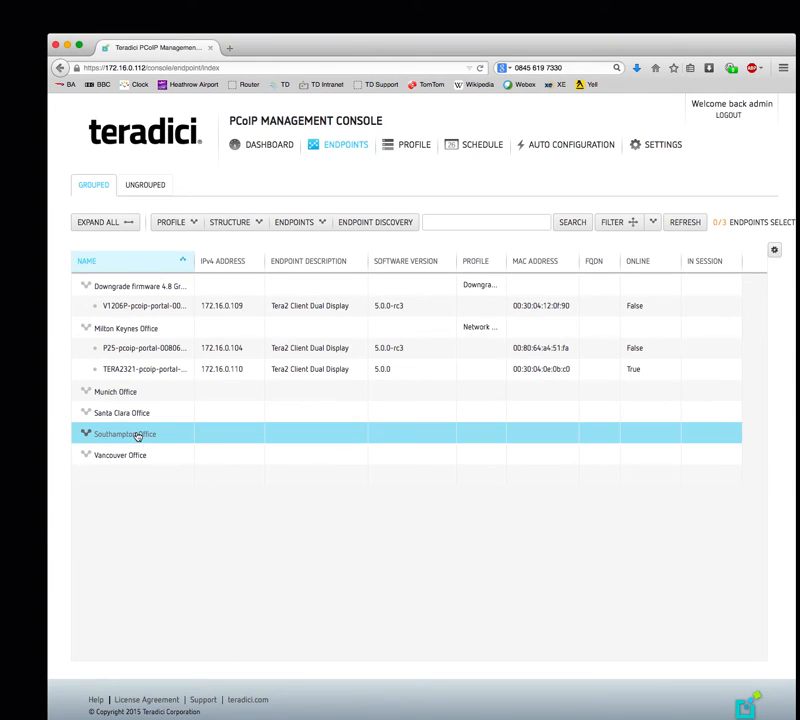
- Assign the Production Deployment profile to Southampton Office, acknowledging the change warning
{"action": "left_click", "coordinate": [189, 224]}
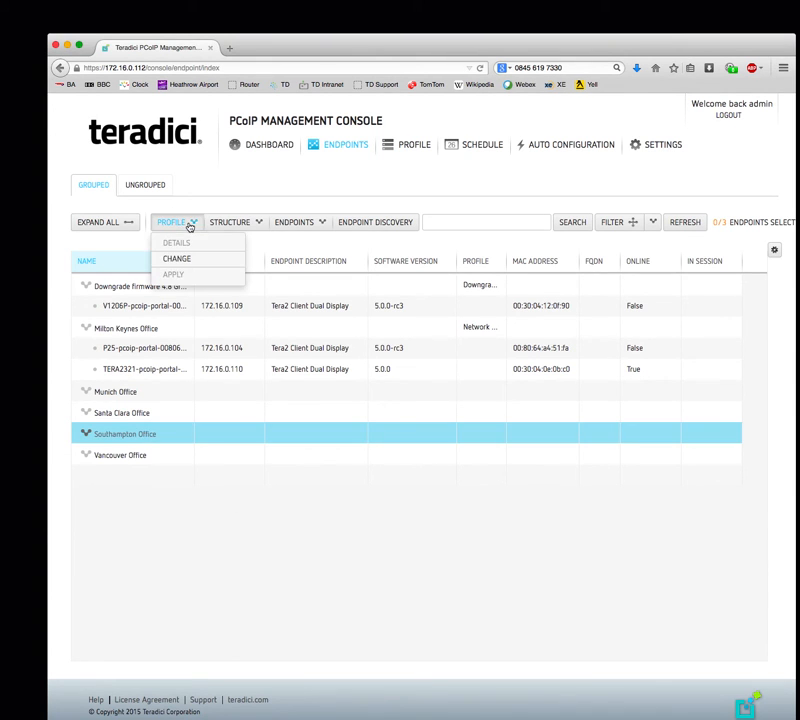
{"action": "left_click", "coordinate": [176, 258]}
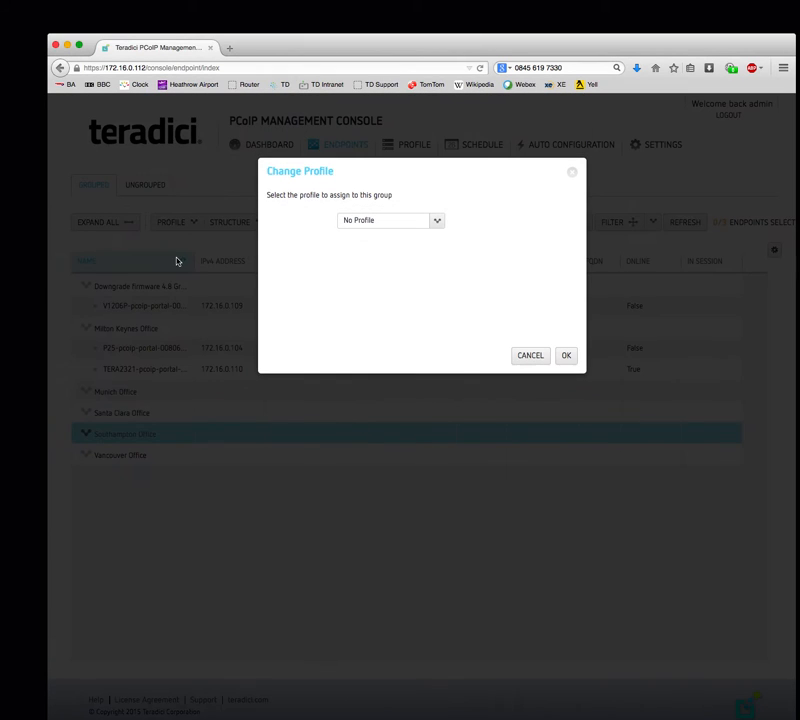
{"action": "left_click", "coordinate": [437, 219]}
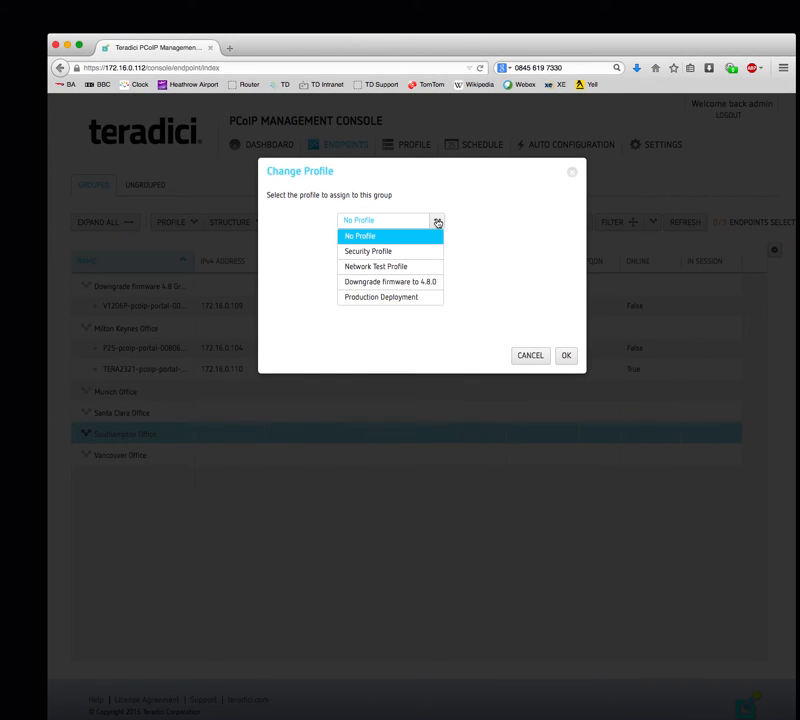
{"action": "left_click", "coordinate": [411, 299]}
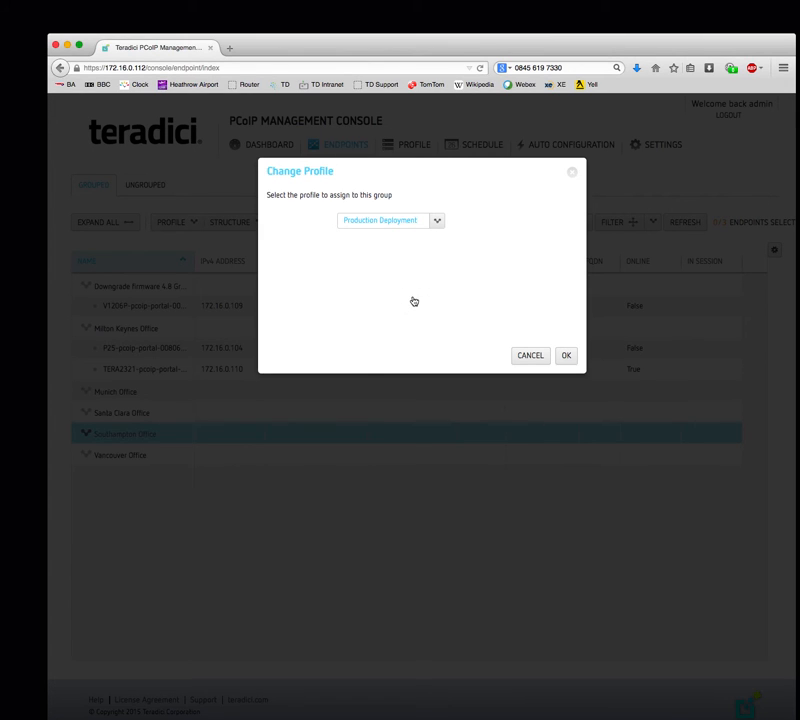
{"action": "left_click", "coordinate": [568, 357]}
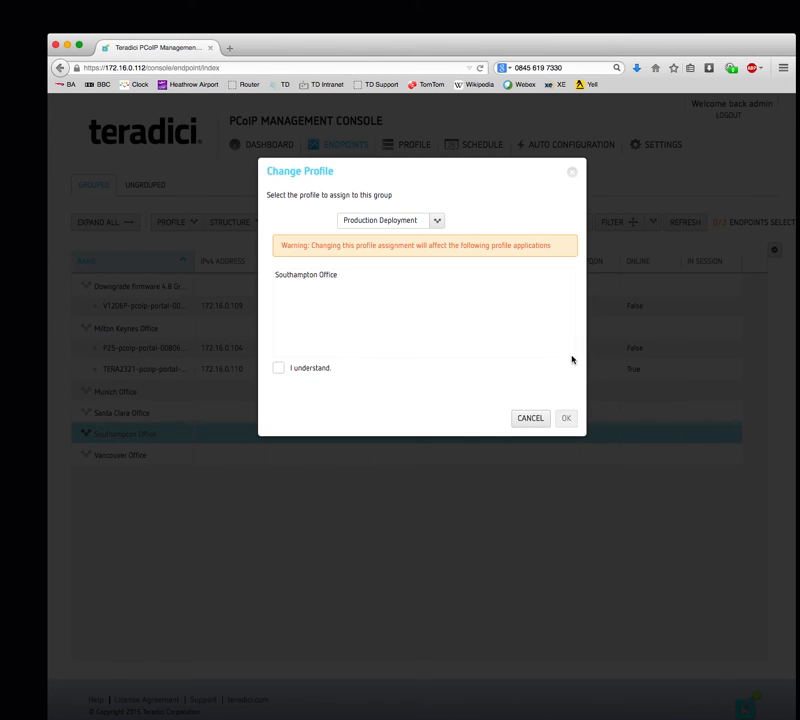
{"action": "left_click", "coordinate": [278, 368]}
{"action": "left_click", "coordinate": [567, 419]}
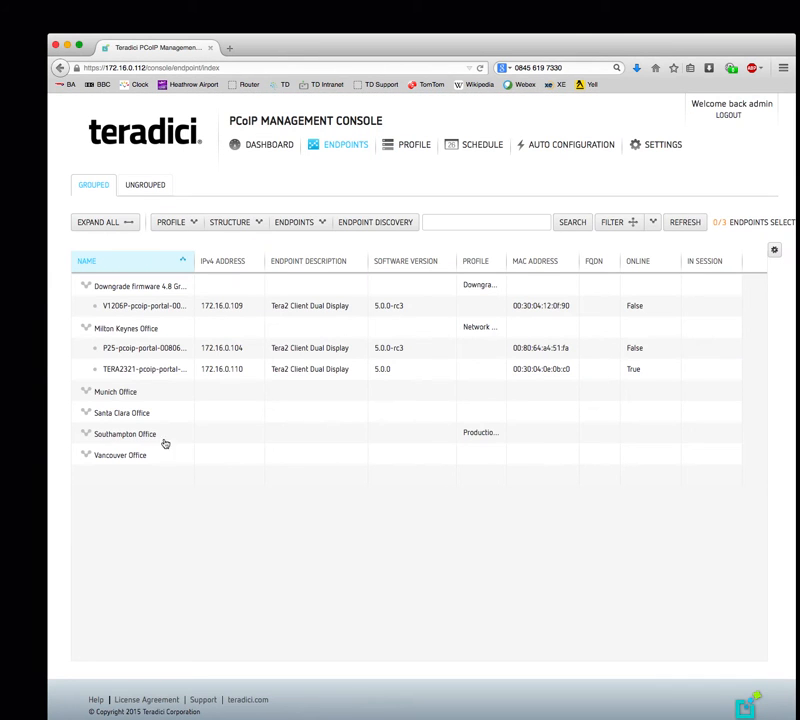
- Collapse Southampton Office and show the ungrouped endpoints list
{"action": "left_click", "coordinate": [150, 434]}
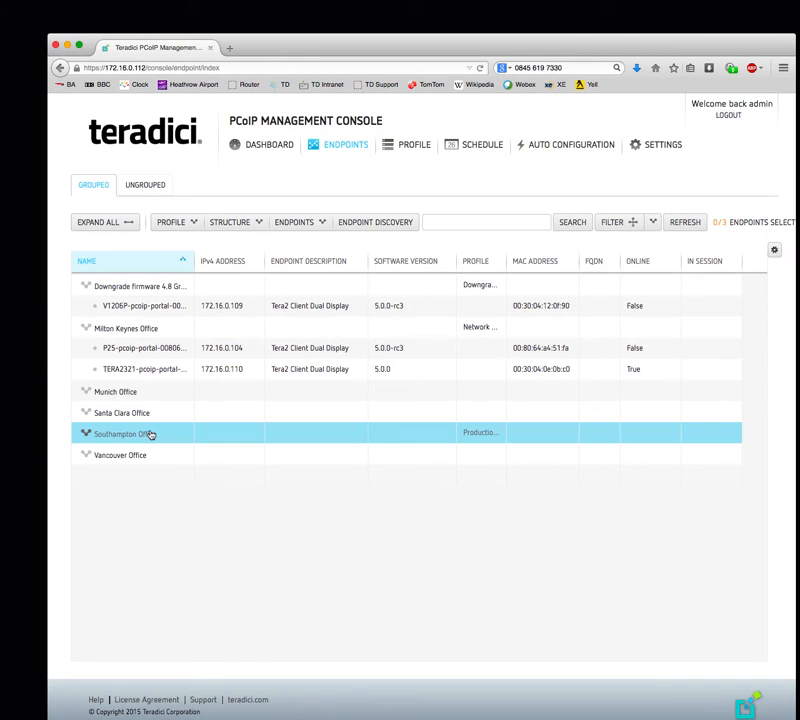
{"action": "left_click", "coordinate": [86, 434]}
{"action": "left_click", "coordinate": [150, 189]}
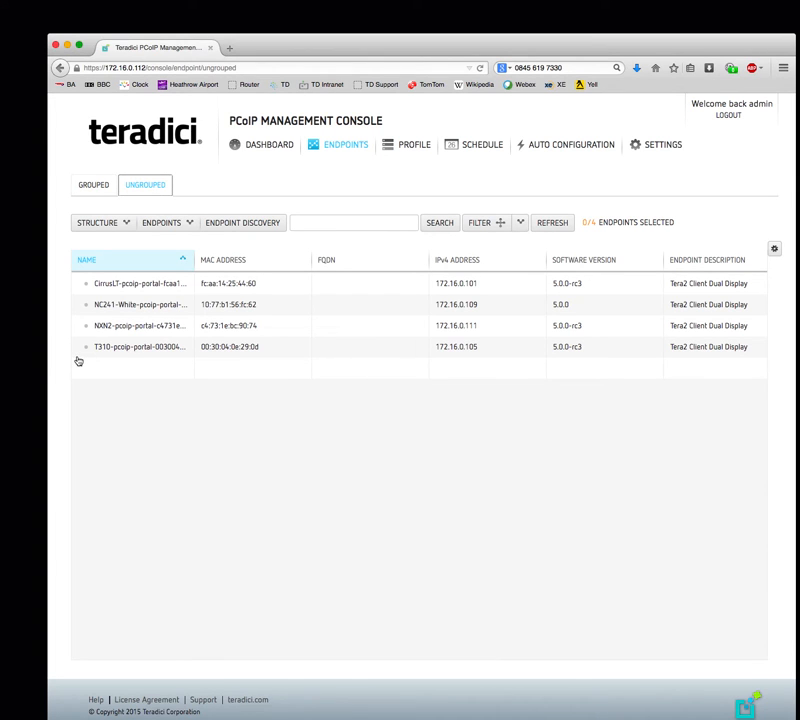
- Move the NC241-White endpoint at 172.16.0.109 into the Southampton Office group
{"action": "left_click", "coordinate": [124, 310]}
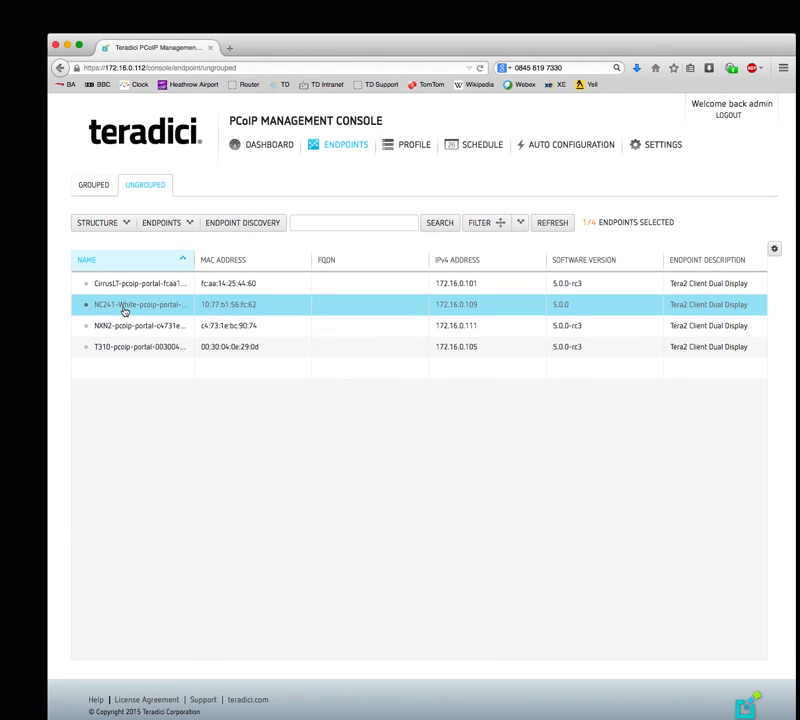
{"action": "left_click", "coordinate": [172, 224]}
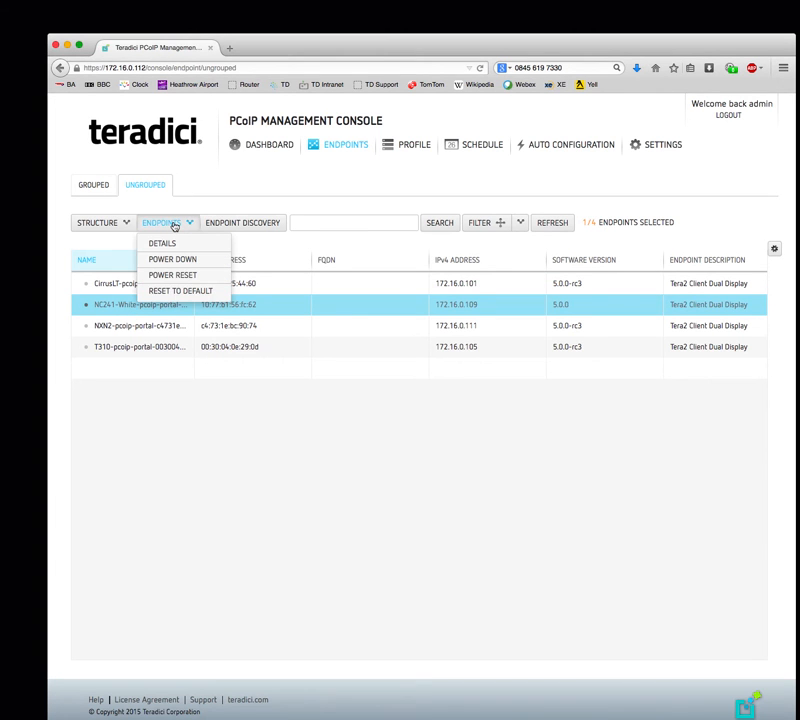
{"action": "left_click", "coordinate": [97, 222]}
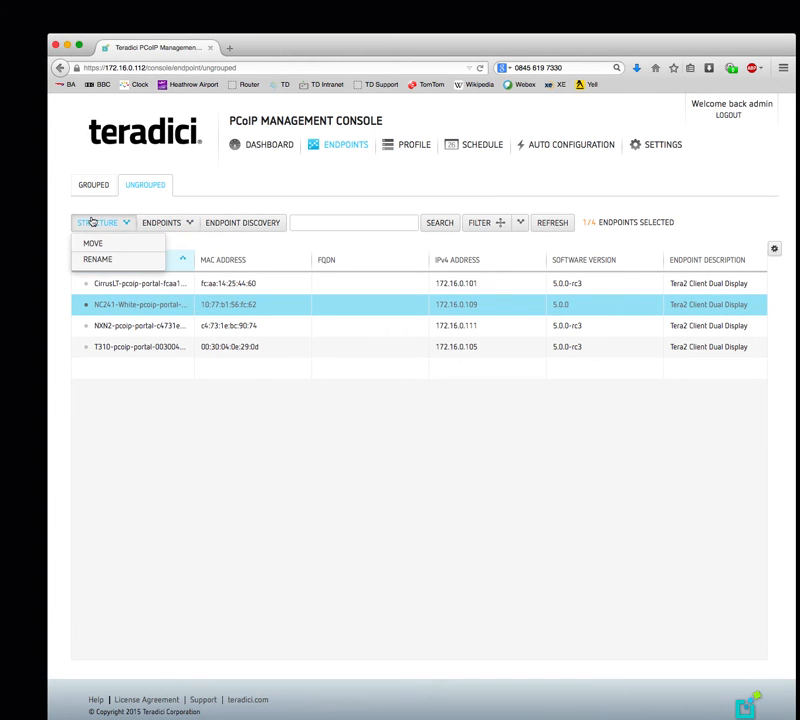
{"action": "left_click", "coordinate": [96, 243]}
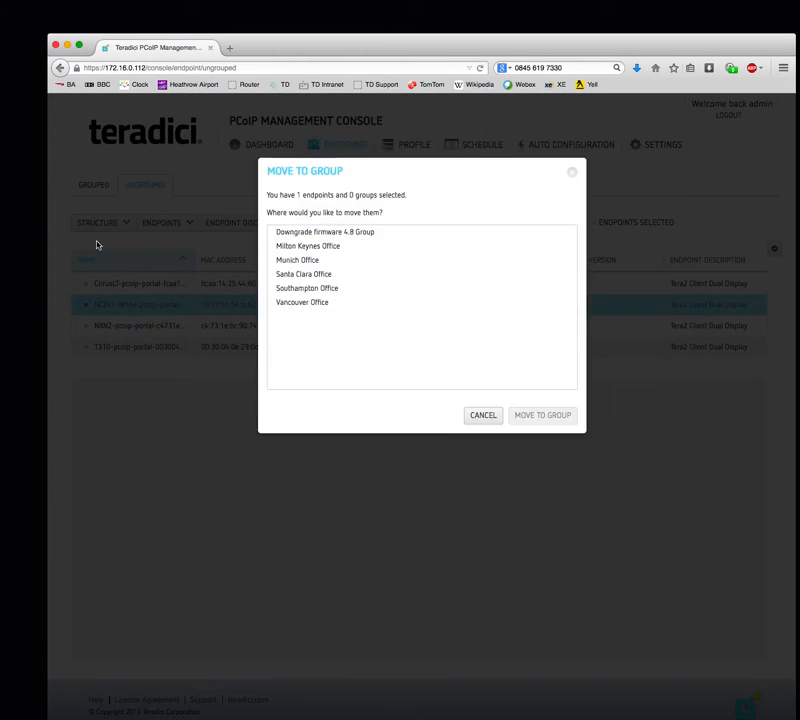
{"action": "left_click", "coordinate": [291, 288]}
{"action": "left_click", "coordinate": [527, 420]}
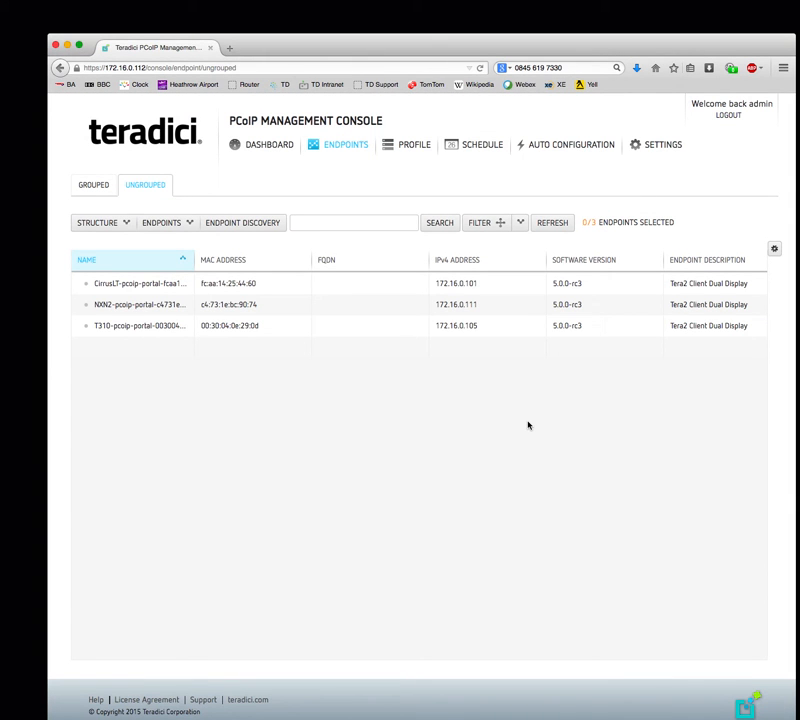
- Expand Southampton Office, sort it by MAC address, widen the Profile column, then view schedules
{"action": "left_click", "coordinate": [103, 184]}
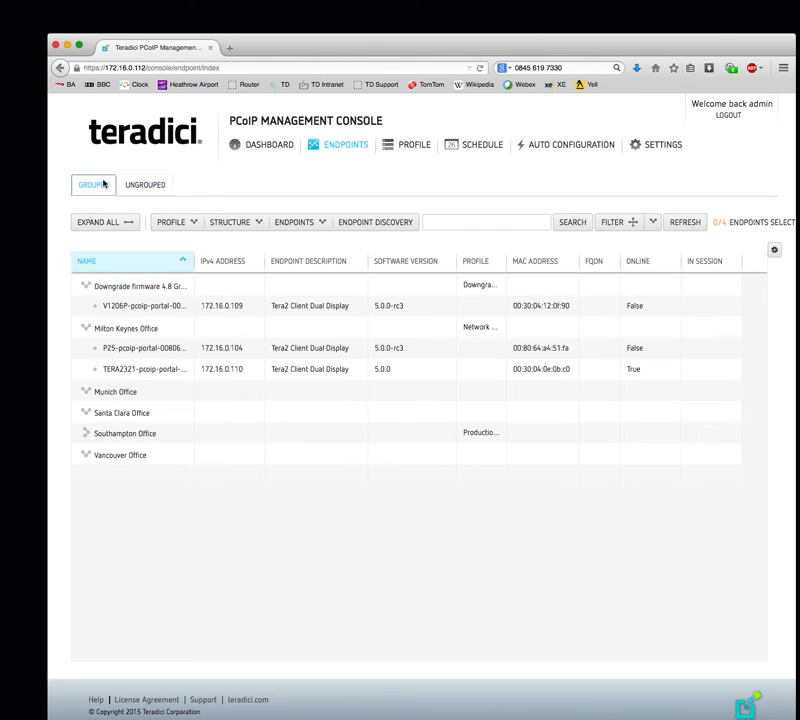
{"action": "left_click", "coordinate": [86, 433]}
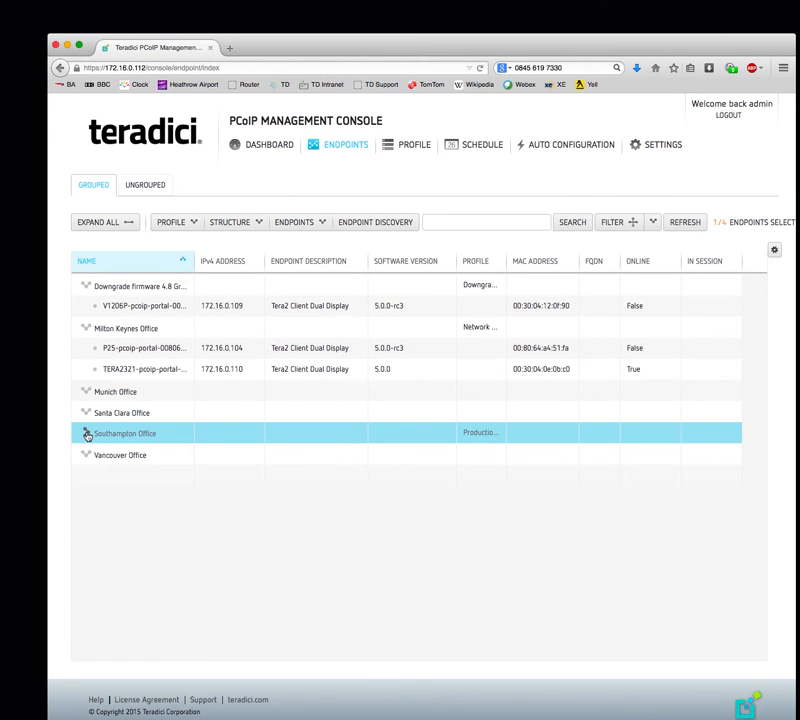
{"action": "left_click", "coordinate": [86, 434]}
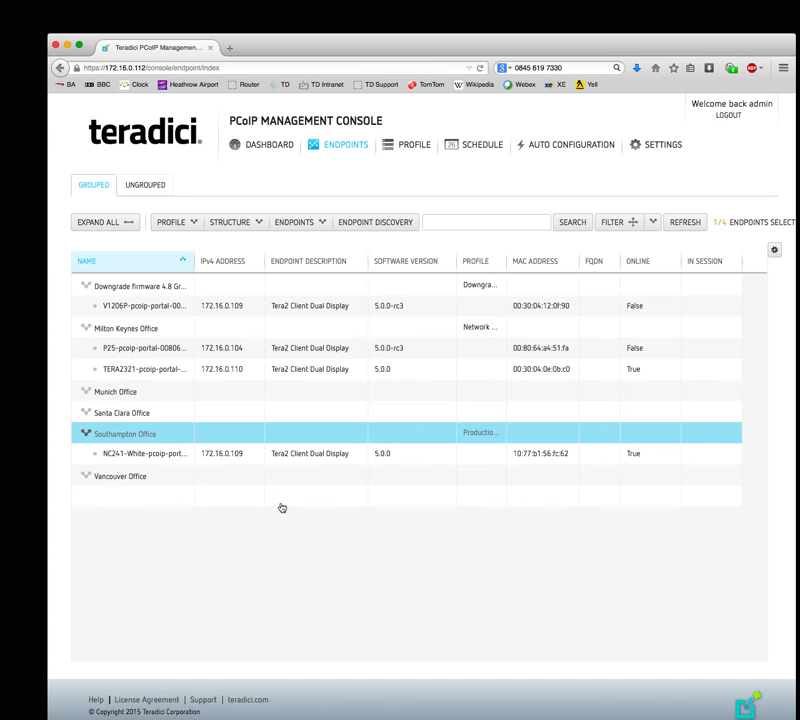
{"action": "left_click", "coordinate": [507, 262]}
{"action": "left_click_drag", "start_coordinate": [505, 269], "coordinate": [534, 274]}
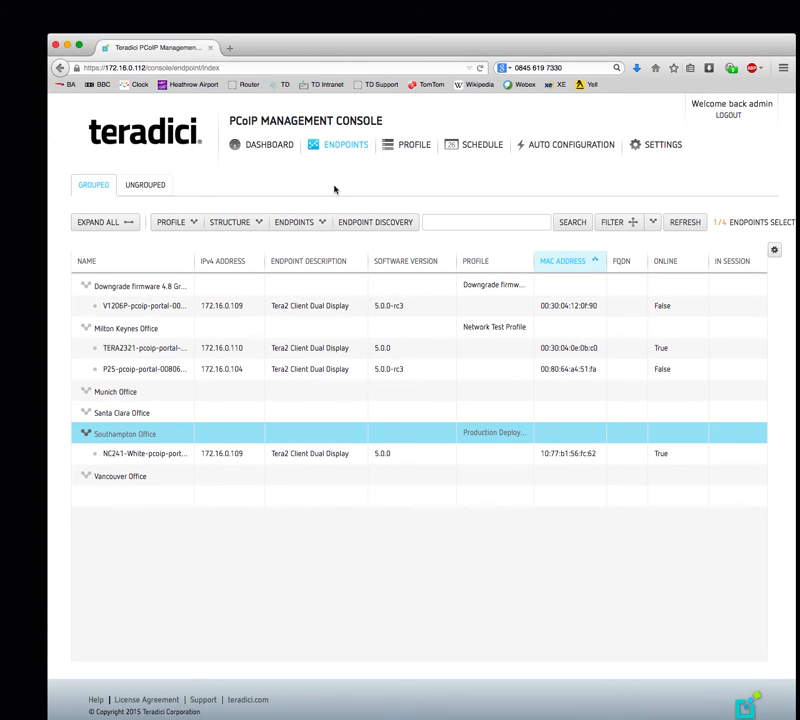
{"action": "left_click", "coordinate": [472, 146]}
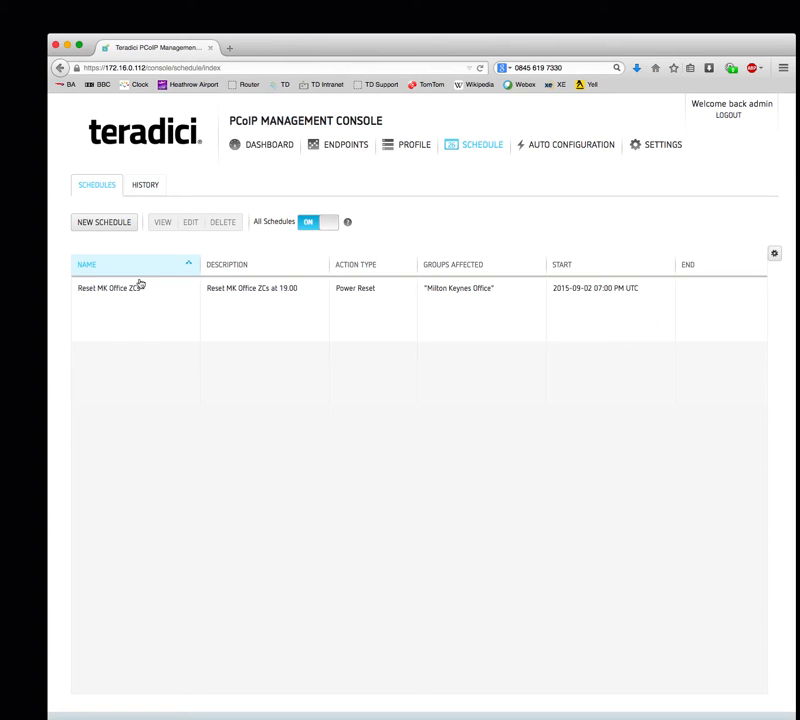
- Create a new Apply Profile schedule named 'Profile "PROD" apply' and switch it to enabled
{"action": "left_click", "coordinate": [97, 224]}
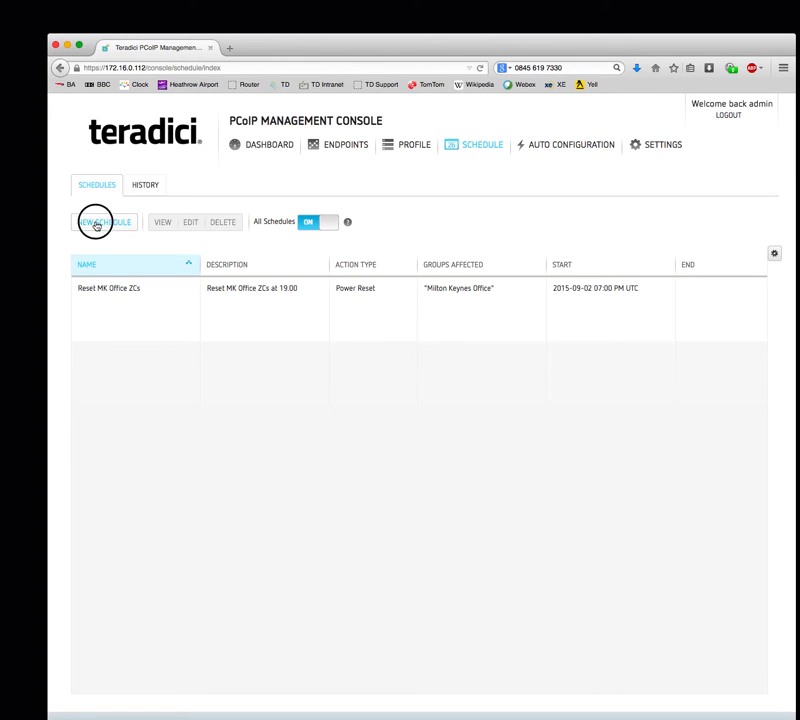
{"action": "left_click", "coordinate": [254, 284]}
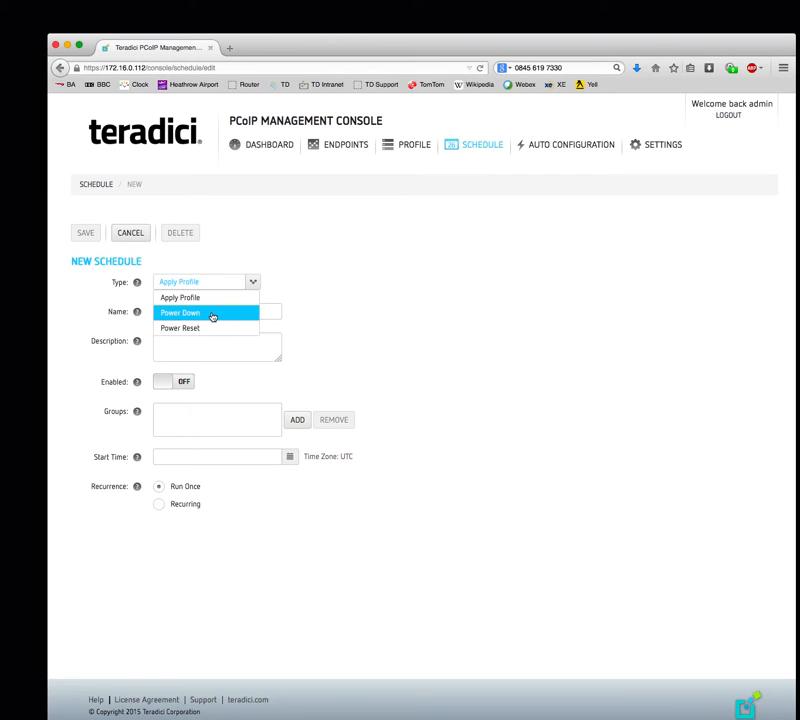
{"action": "left_click", "coordinate": [214, 298]}
{"action": "left_click", "coordinate": [225, 311]}
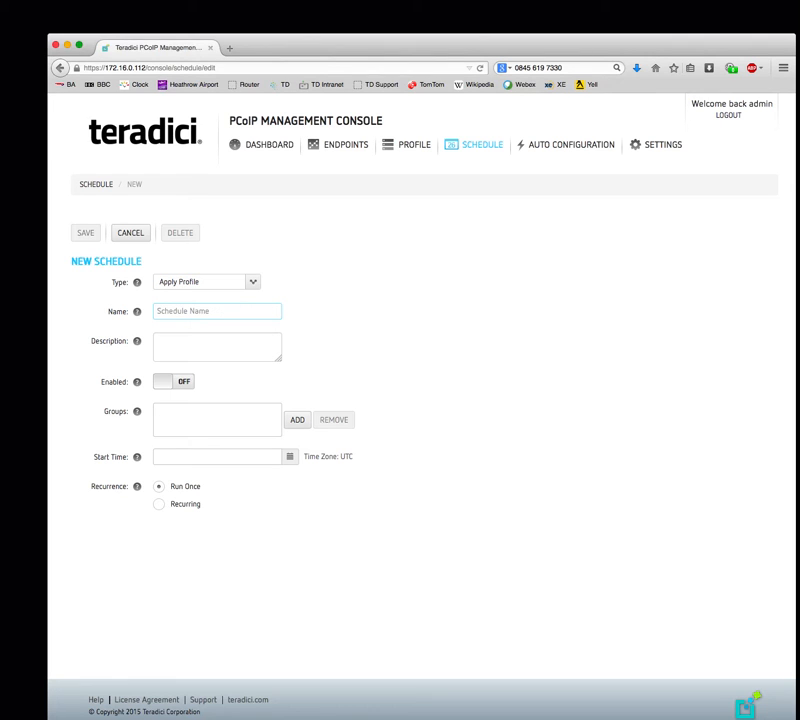
{"action": "type", "text": "P"}
{"action": "type", "text": "rofile \"PROD\" apply"}
{"action": "left_click", "coordinate": [182, 384]}
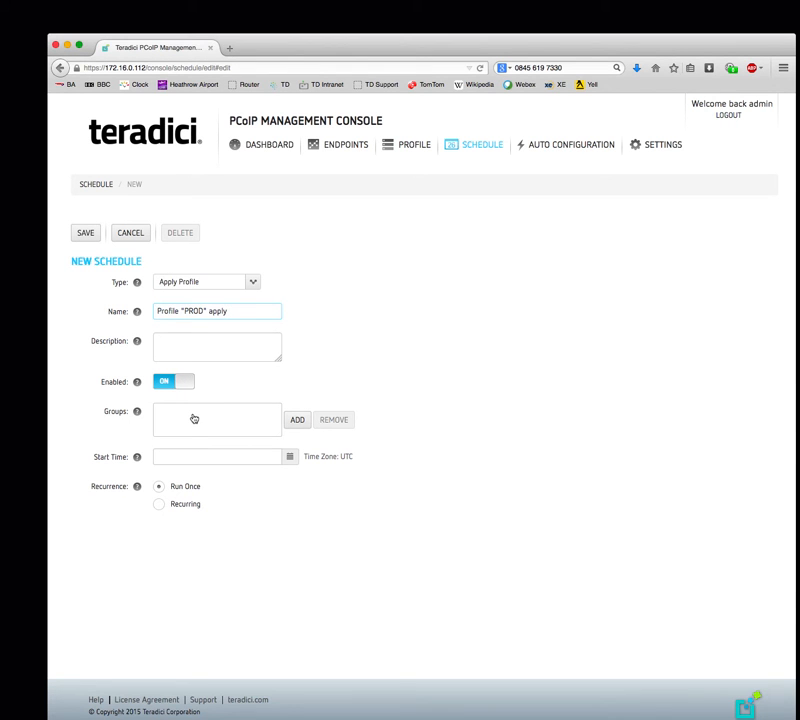
- Target the schedule at the Southampton Office group
{"action": "left_click", "coordinate": [296, 420]}
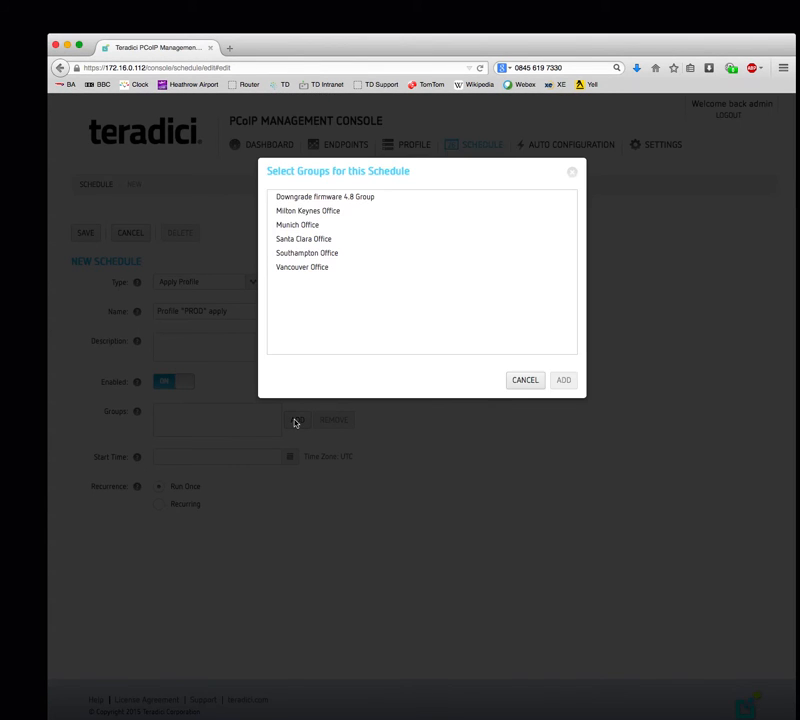
{"action": "left_click", "coordinate": [305, 253]}
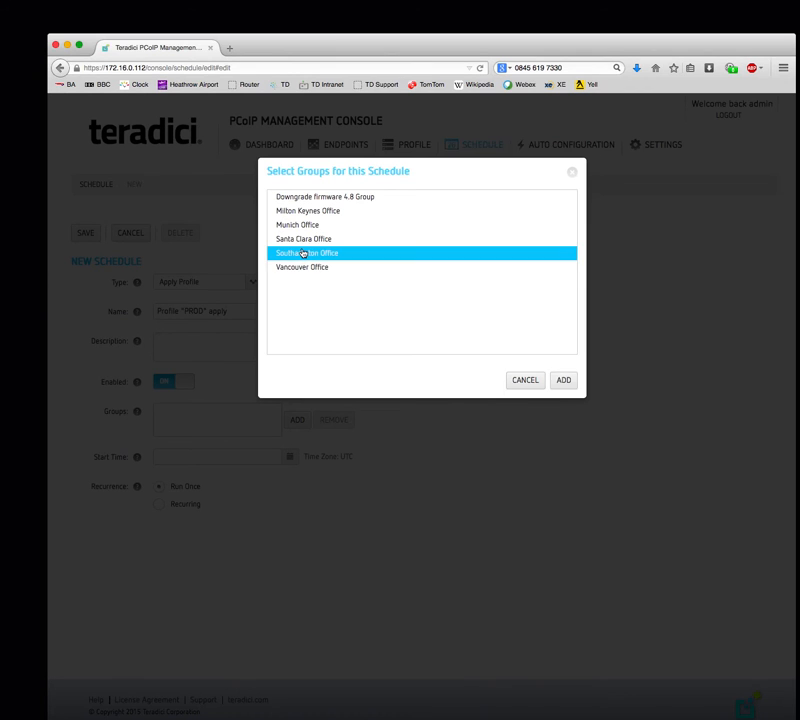
{"action": "left_click", "coordinate": [564, 380]}
- Set the schedule's start to 25 November 2015, changing the time from AM to PM
{"action": "left_click", "coordinate": [255, 476]}
{"action": "left_click", "coordinate": [290, 473]}
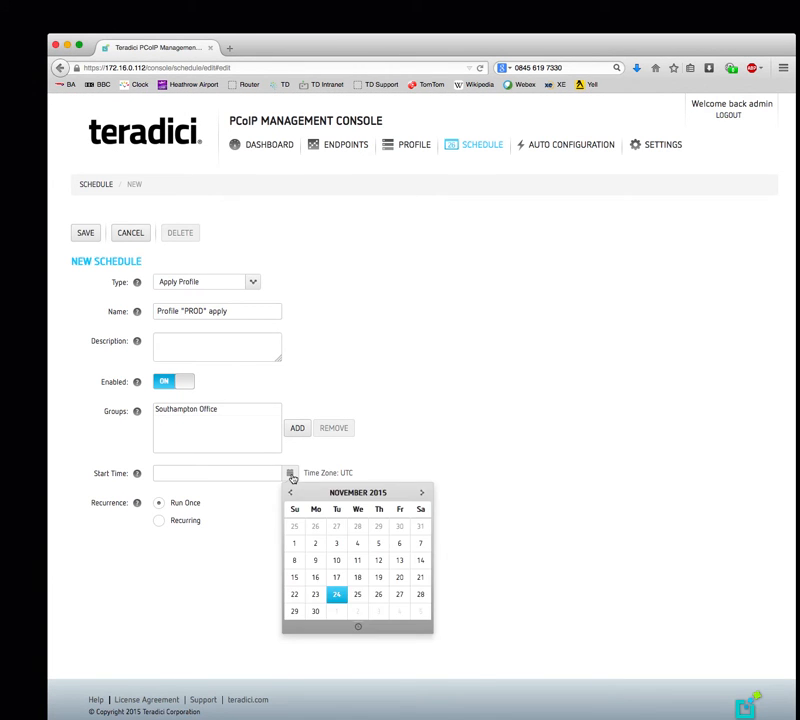
{"action": "left_click", "coordinate": [357, 594]}
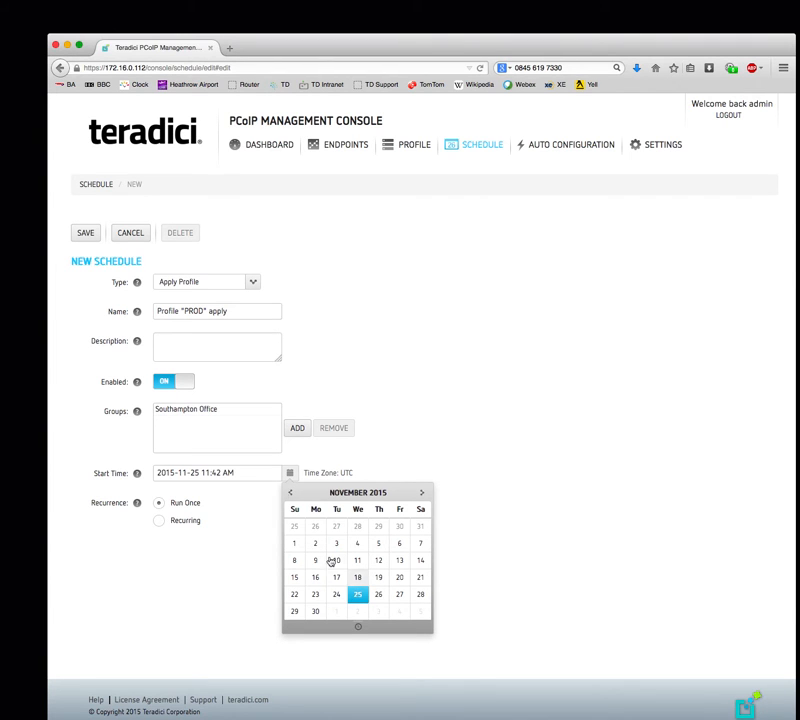
{"action": "left_click", "coordinate": [423, 495]}
{"action": "left_click", "coordinate": [251, 473]}
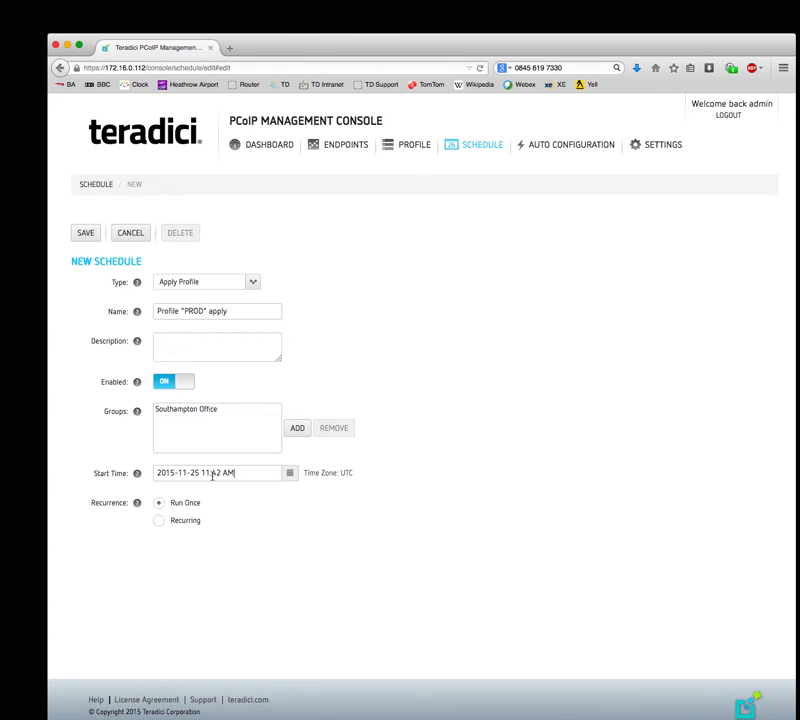
{"action": "left_click", "coordinate": [211, 473]}
{"action": "key", "text": "BackSpace"}
{"action": "type", "text": "P"}
- Make the schedule recur weekly on Wednesdays, save it, and return to the schedules list
{"action": "left_click", "coordinate": [159, 522]}
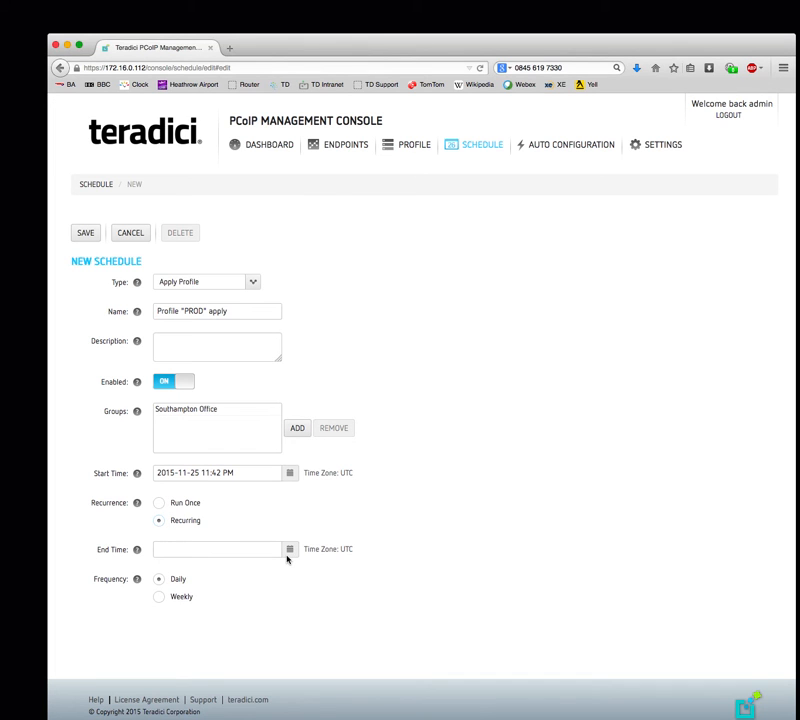
{"action": "left_click", "coordinate": [159, 598]}
{"action": "scroll", "coordinate": [429, 607], "scroll_direction": "down", "scroll_amount": 1}
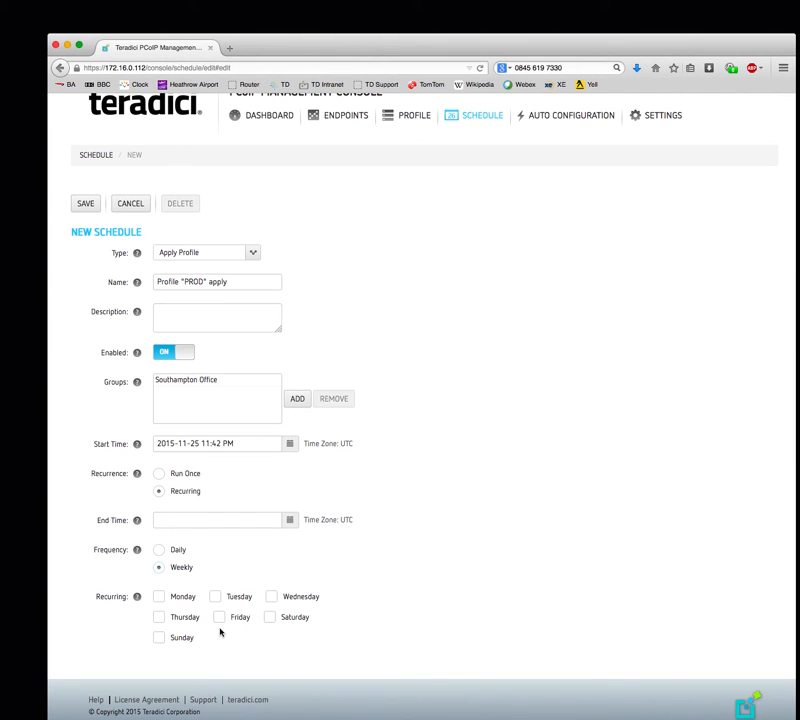
{"action": "left_click", "coordinate": [273, 601]}
{"action": "left_click", "coordinate": [88, 204]}
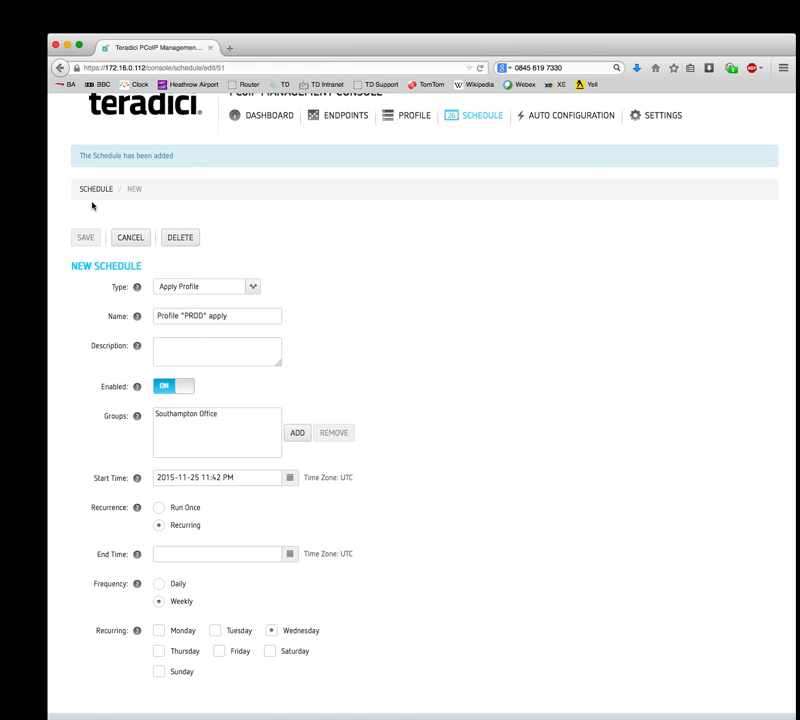
{"action": "left_click", "coordinate": [85, 190]}
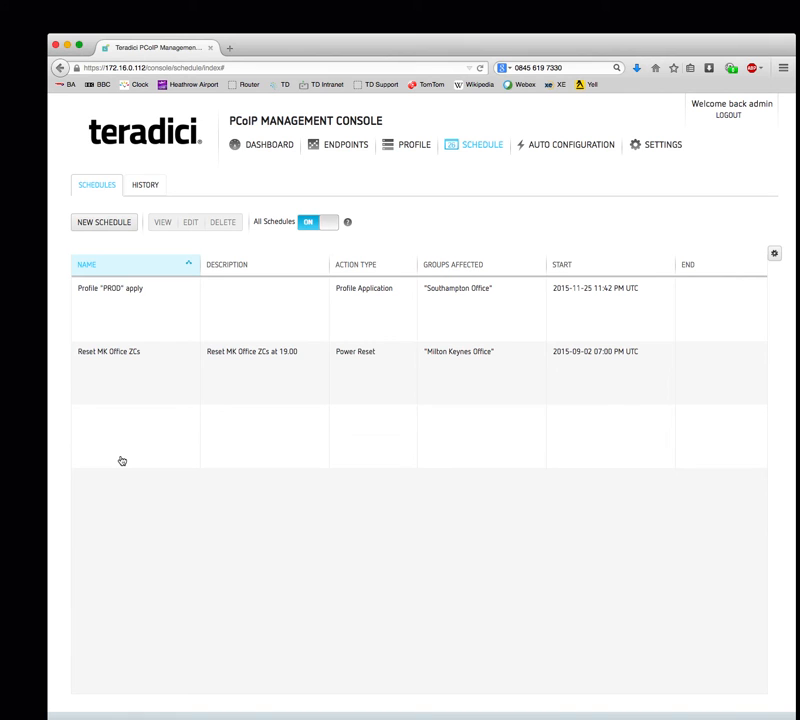
- Visit the Dashboard, then open the Auto Configuration rules page
{"action": "left_click", "coordinate": [261, 150]}
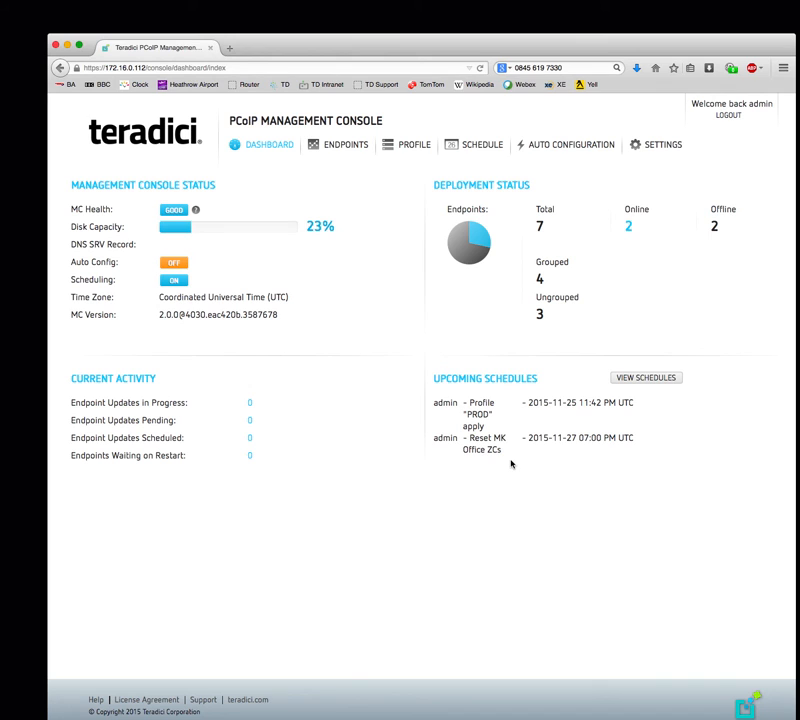
{"action": "left_click", "coordinate": [548, 148]}
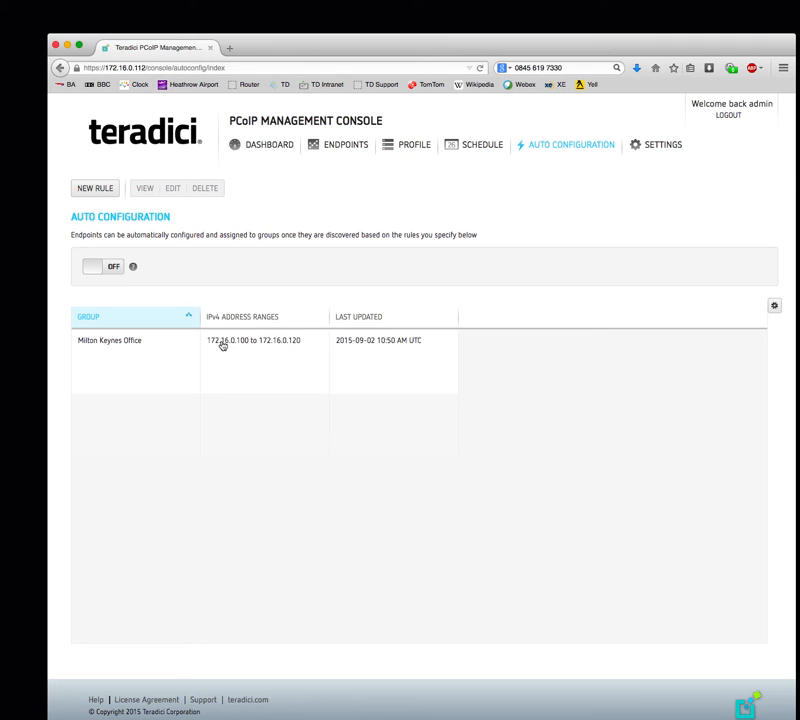
- Save a new rule assigning IPv4 range 10.4.20.100–10.4.20.150 to Munich Office, then return to the rules list
{"action": "left_click", "coordinate": [97, 190]}
{"action": "left_click", "coordinate": [340, 284]}
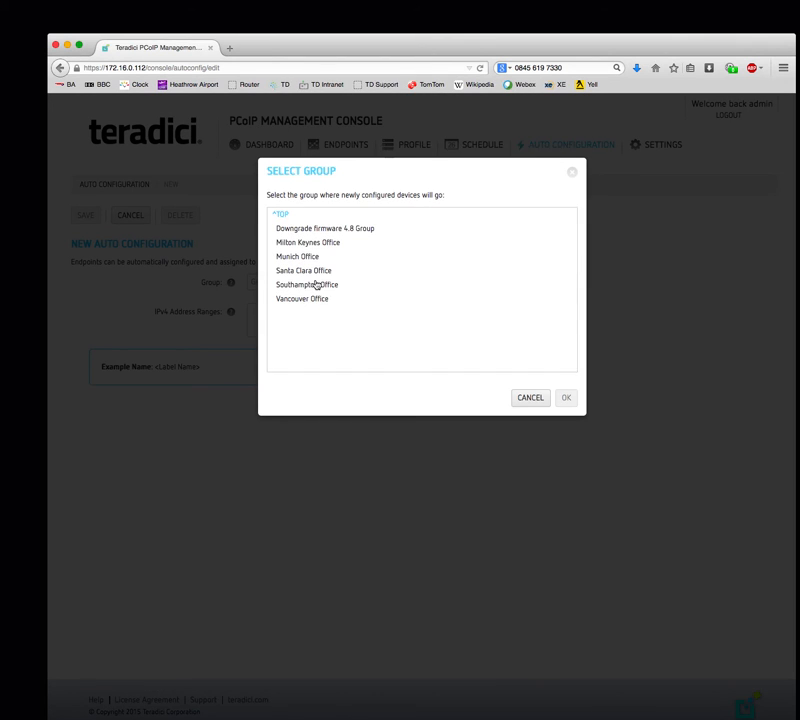
{"action": "left_click", "coordinate": [312, 257]}
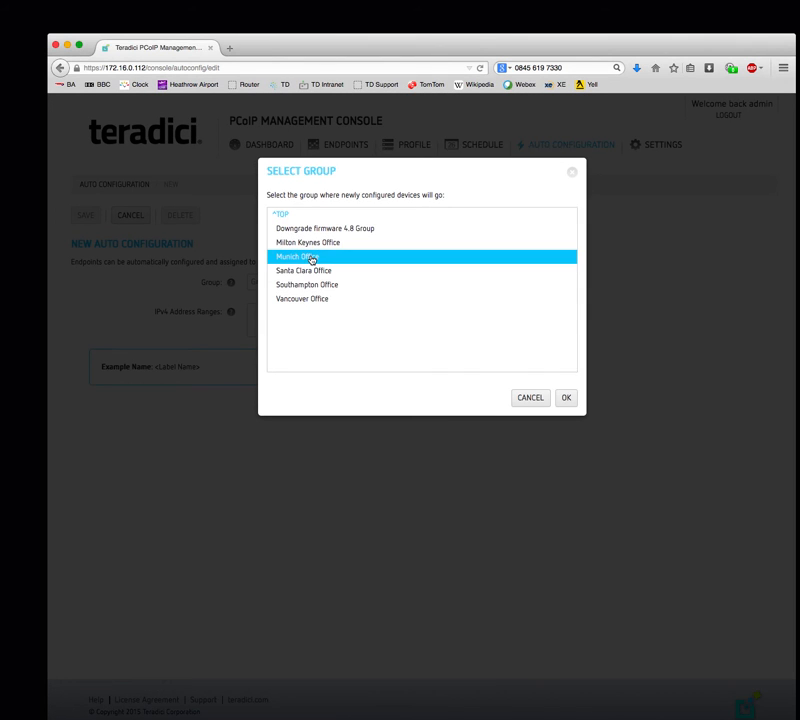
{"action": "left_click", "coordinate": [566, 399]}
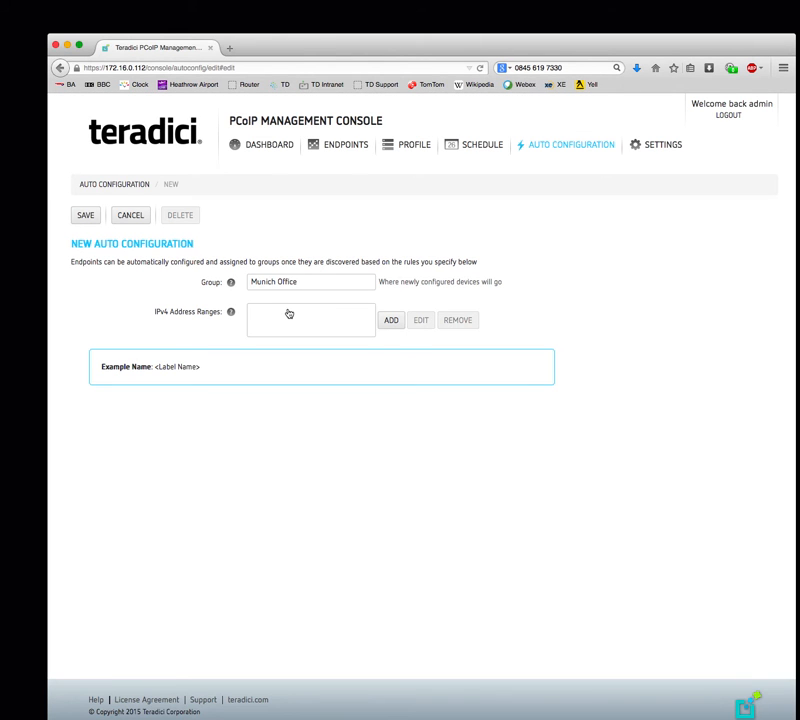
{"action": "left_click", "coordinate": [289, 314]}
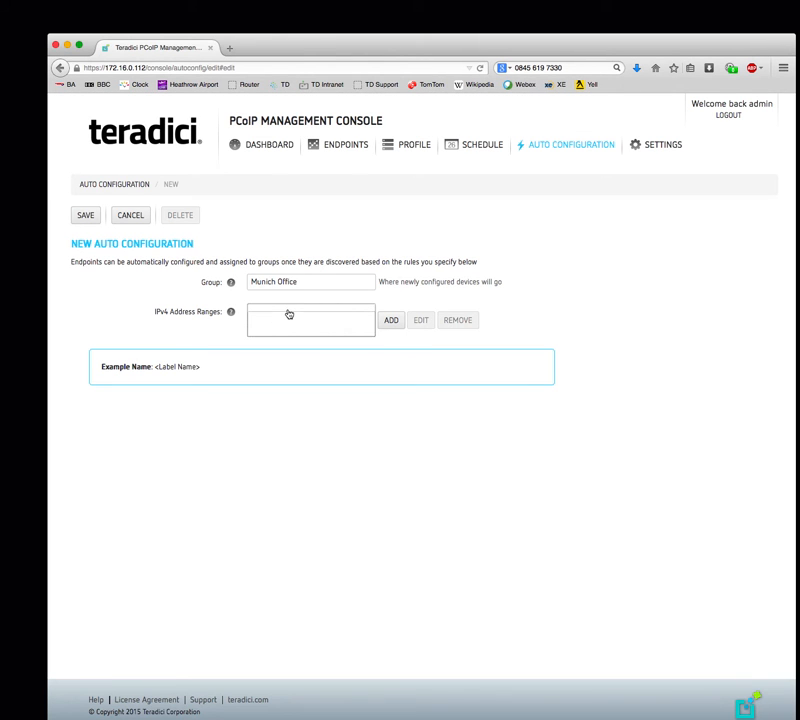
{"action": "left_click", "coordinate": [390, 322]}
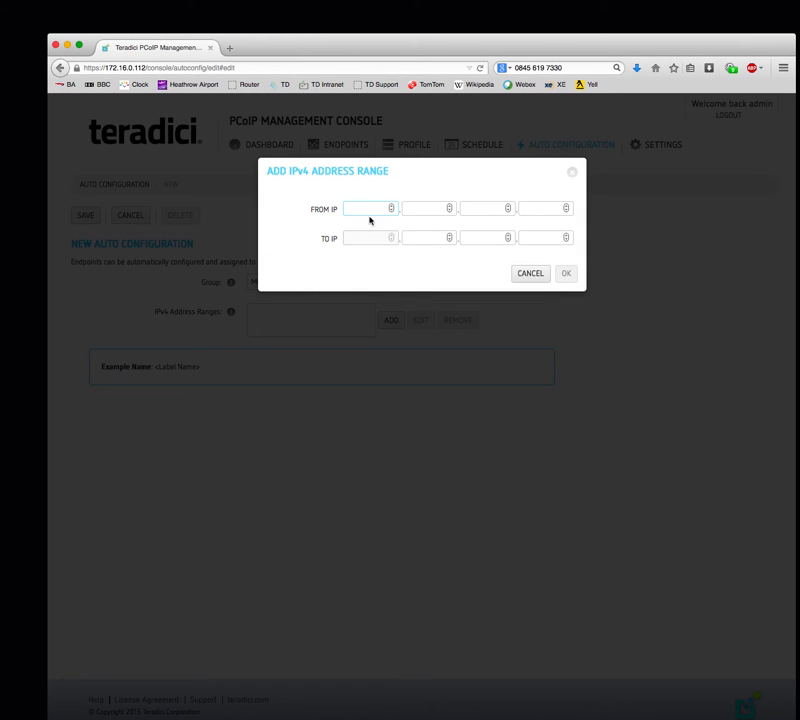
{"action": "type", "text": "10"}
{"action": "left_click", "coordinate": [566, 274]}
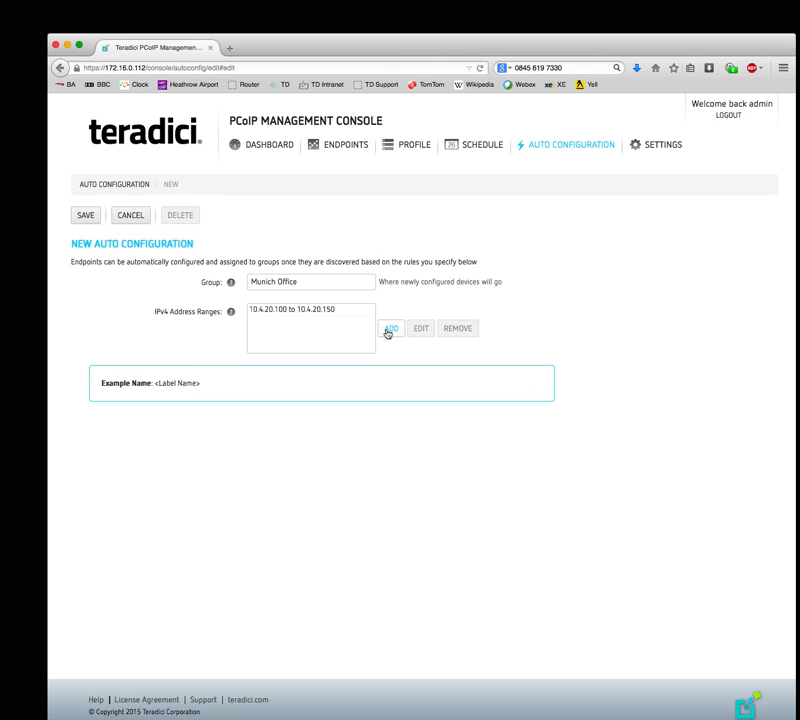
{"action": "left_click", "coordinate": [84, 215]}
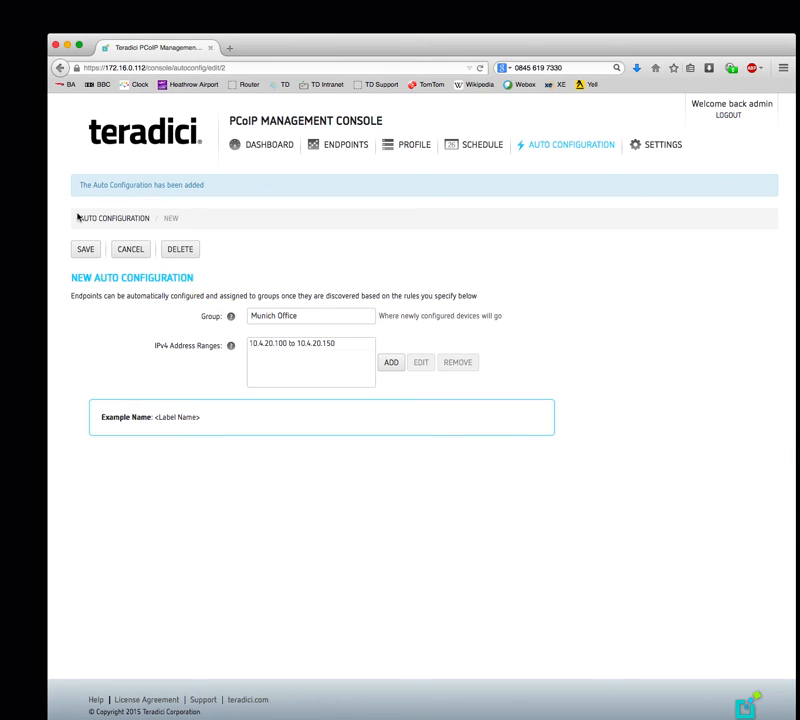
{"action": "left_click", "coordinate": [118, 218]}
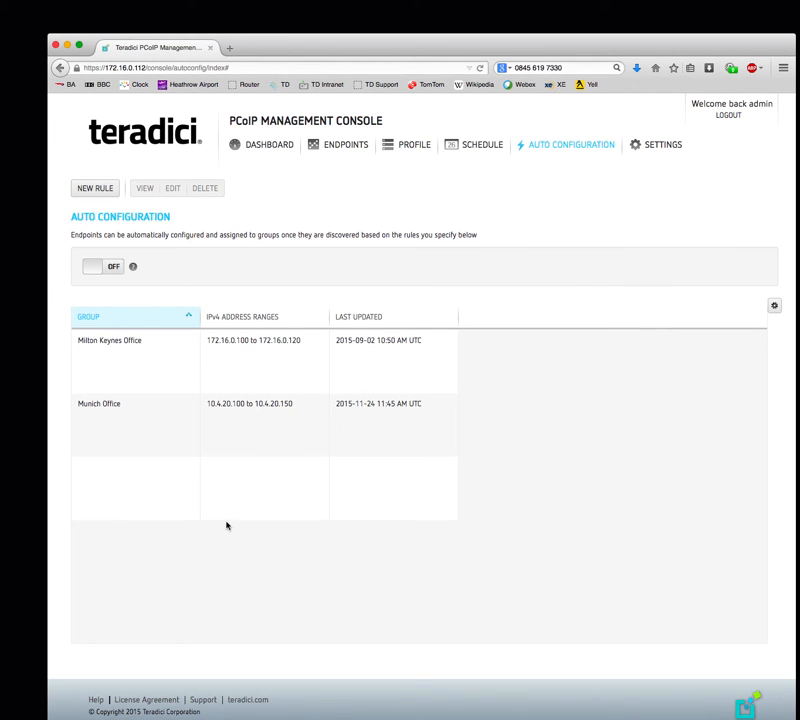
- Switch the Auto Configuration toggle ON, then go to the Database Management settings page
{"action": "left_click", "coordinate": [93, 268]}
{"action": "left_click", "coordinate": [662, 144]}
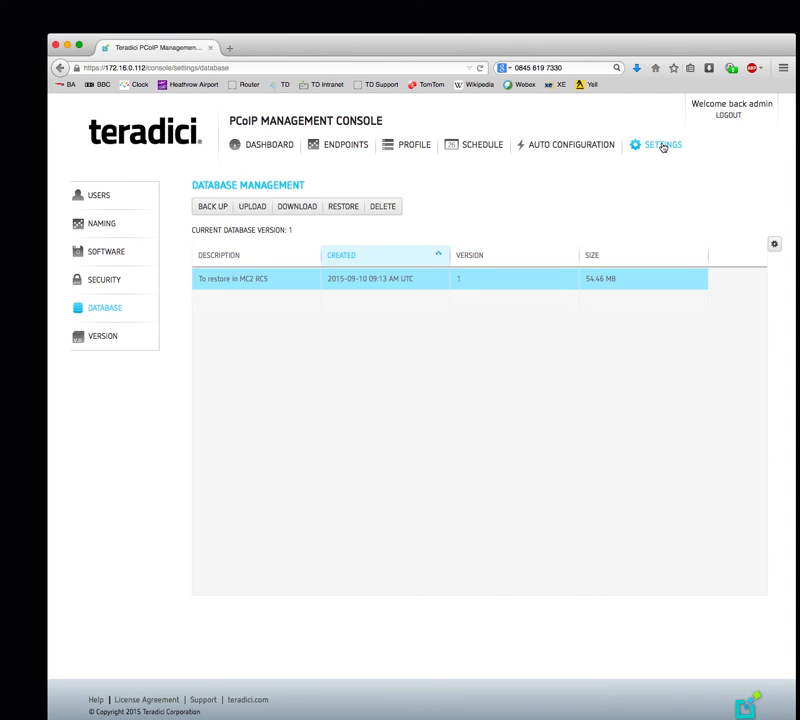
- Show the console Users list and begin adding a new console user
{"action": "left_click", "coordinate": [98, 198]}
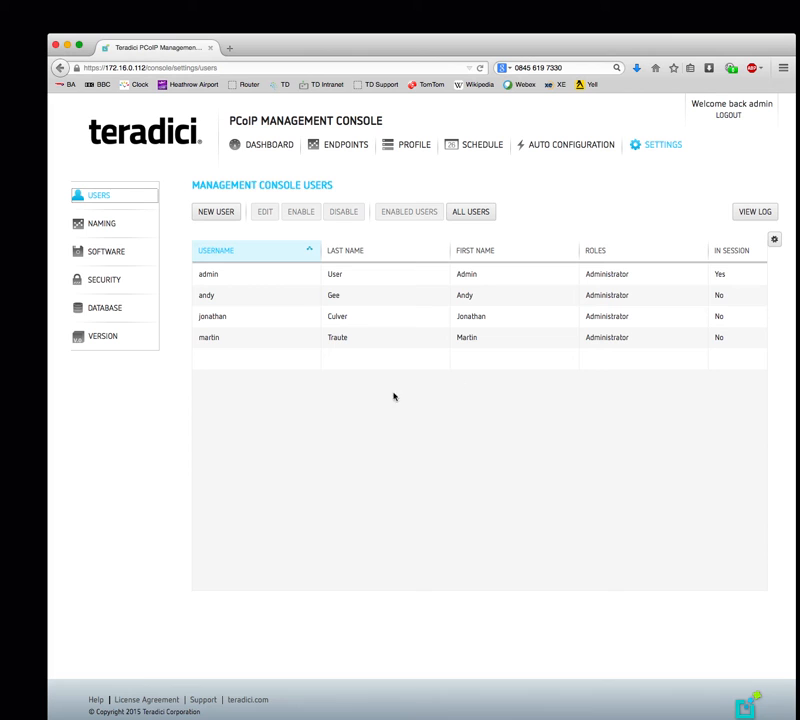
{"action": "left_click", "coordinate": [216, 212]}
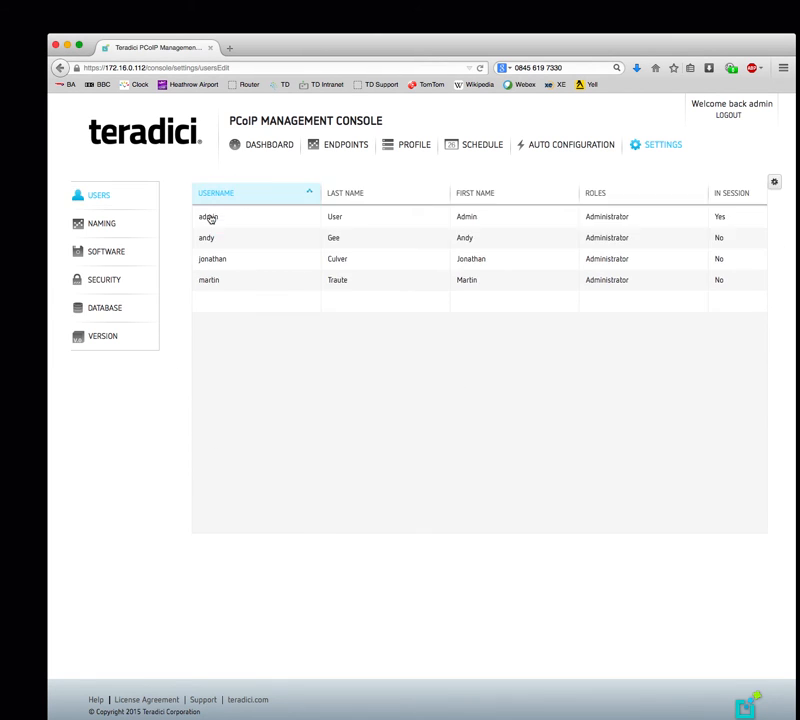
- Enter the new user's username, first name, last name and password
{"action": "left_click", "coordinate": [351, 299]}
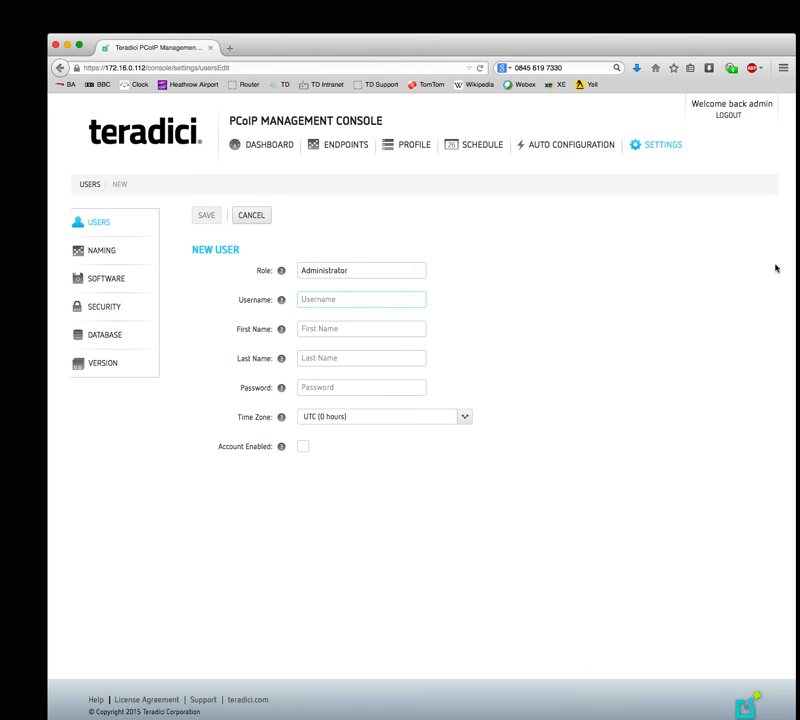
{"action": "type", "text": "Bob"}
{"action": "left_click", "coordinate": [407, 330]}
{"action": "type", "text": "Bob"}
{"action": "key", "text": "Tab"}
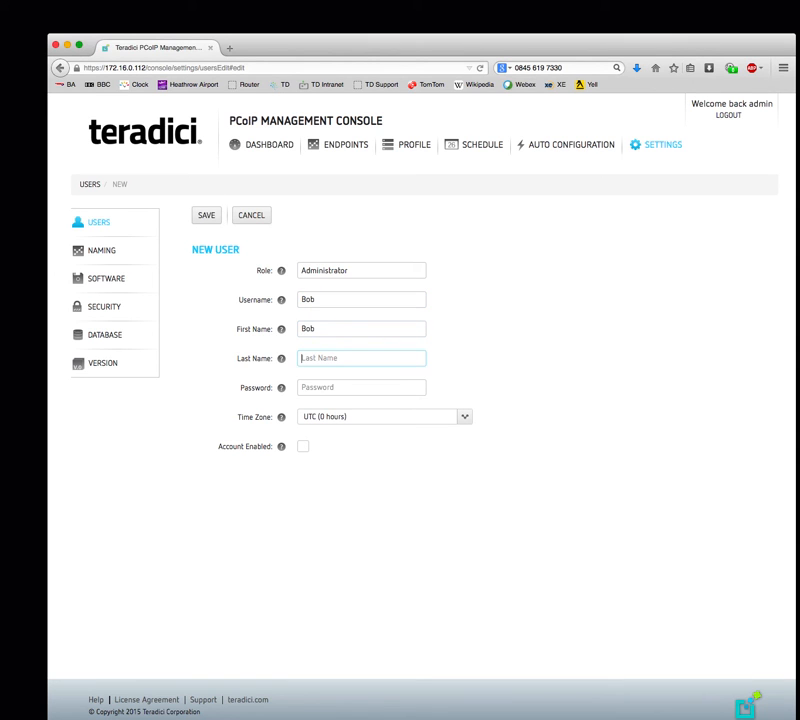
{"action": "type", "text": "Roberts"}
{"action": "left_click", "coordinate": [420, 386]}
{"action": "type", "text": "••••••••"}
{"action": "left_click", "coordinate": [420, 428]}
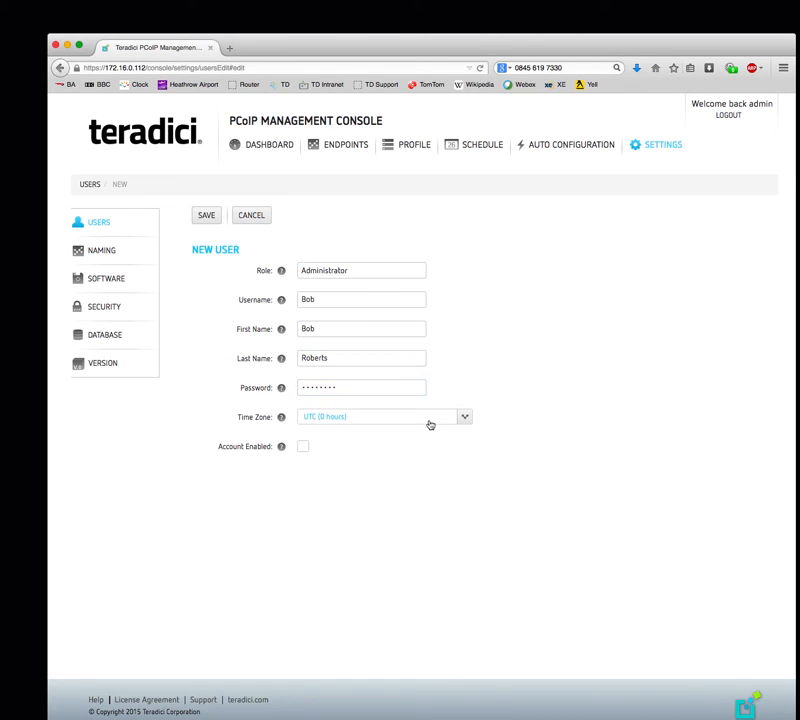
- Set the user's time zone to Poland (1 hours) and enable the account
{"action": "left_click", "coordinate": [430, 424]}
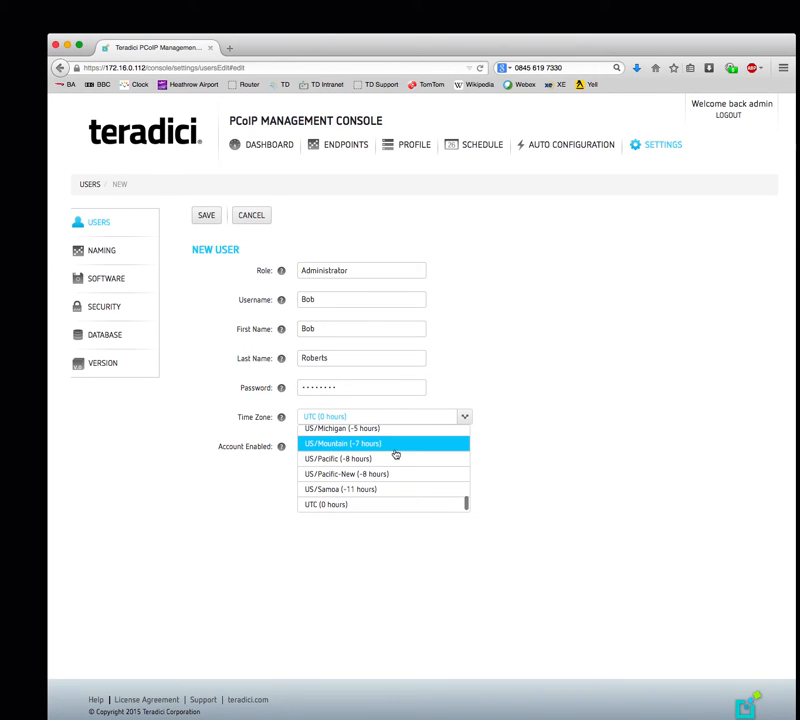
{"action": "scroll", "coordinate": [389, 480], "scroll_direction": "up", "scroll_amount": 5}
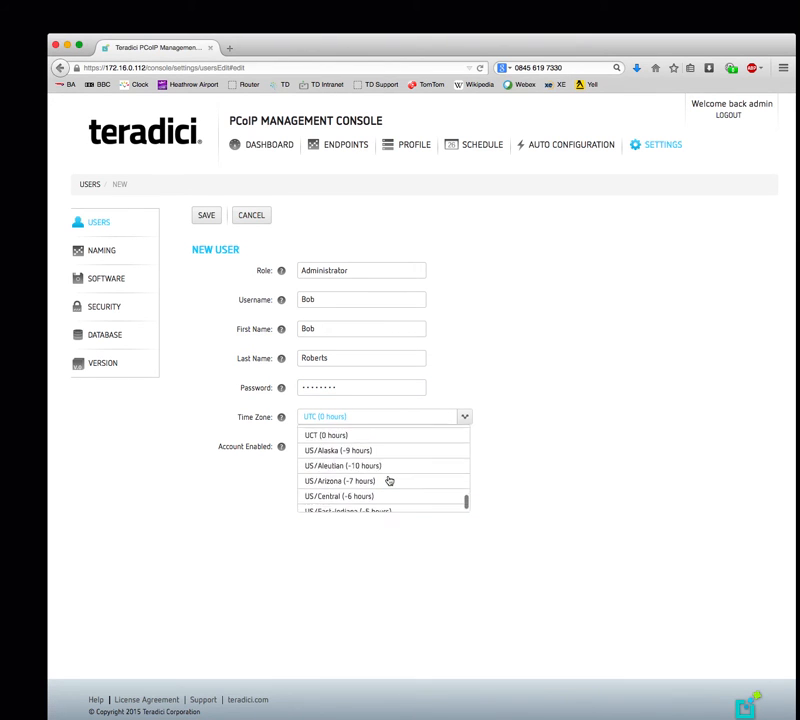
{"action": "scroll", "coordinate": [389, 480], "scroll_direction": "up", "scroll_amount": 5}
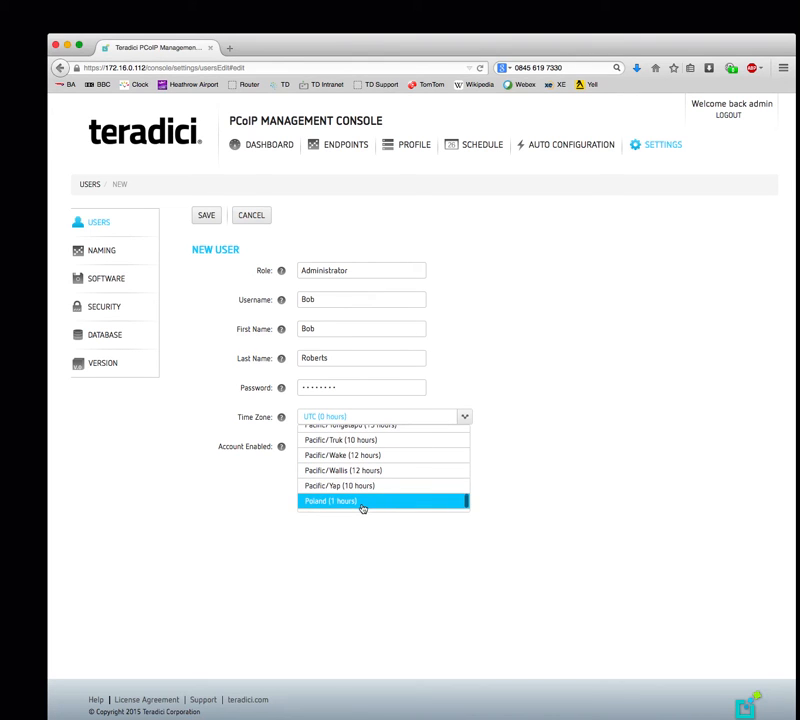
{"action": "left_click", "coordinate": [371, 504]}
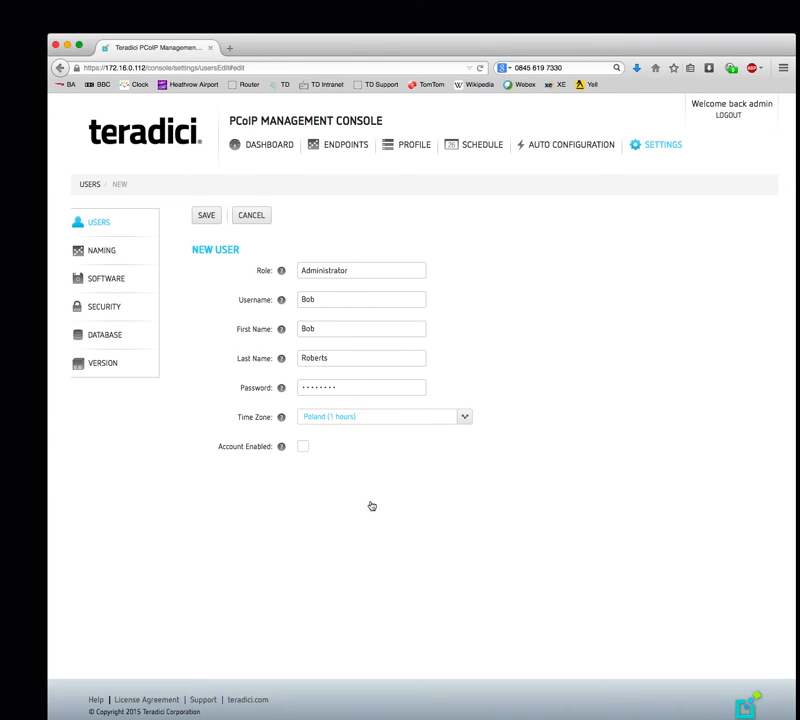
{"action": "left_click", "coordinate": [304, 446]}
- Save the new Administrator user, then show the Endpoint Naming settings
{"action": "left_click", "coordinate": [205, 216]}
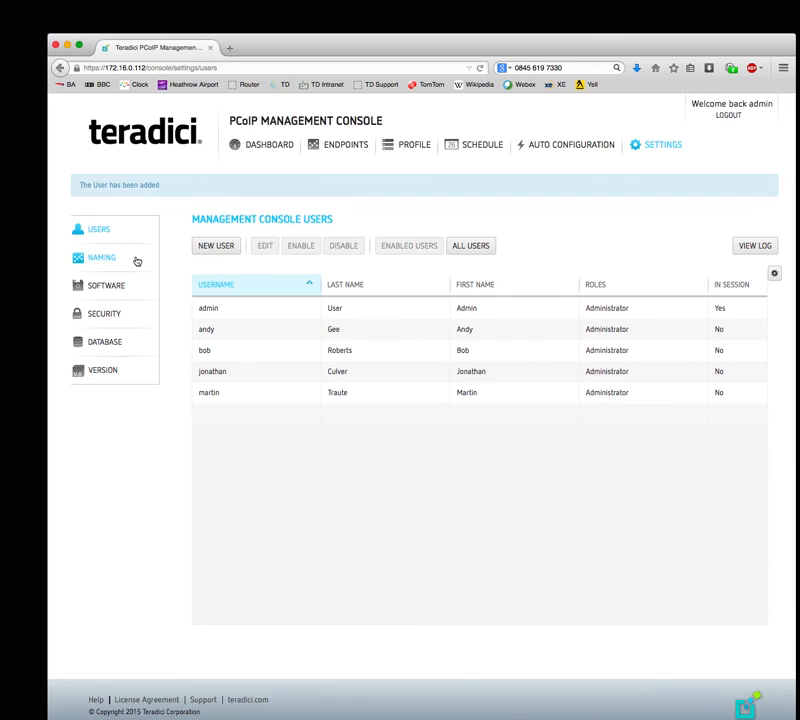
{"action": "left_click", "coordinate": [104, 260]}
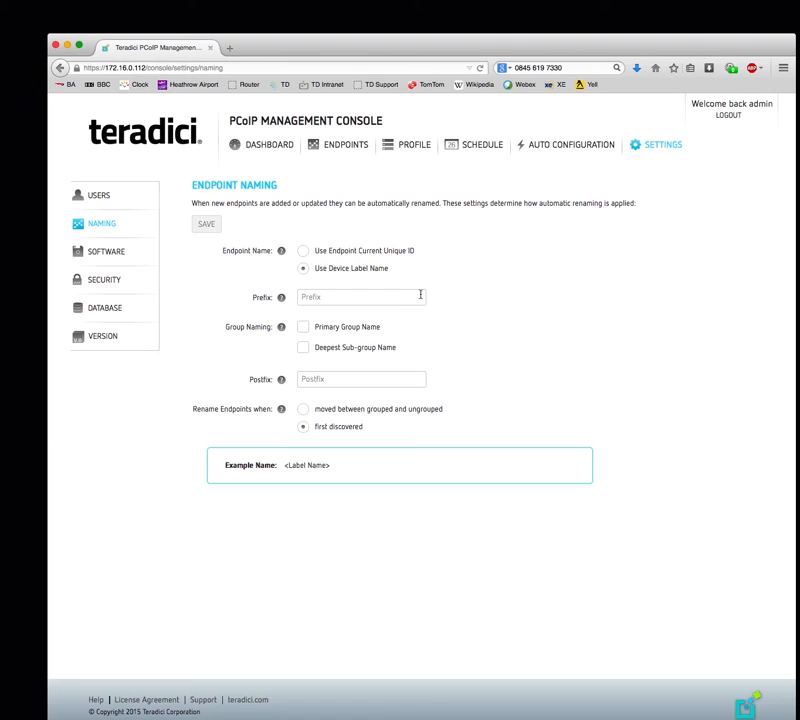
{"action": "left_click", "coordinate": [333, 296]}
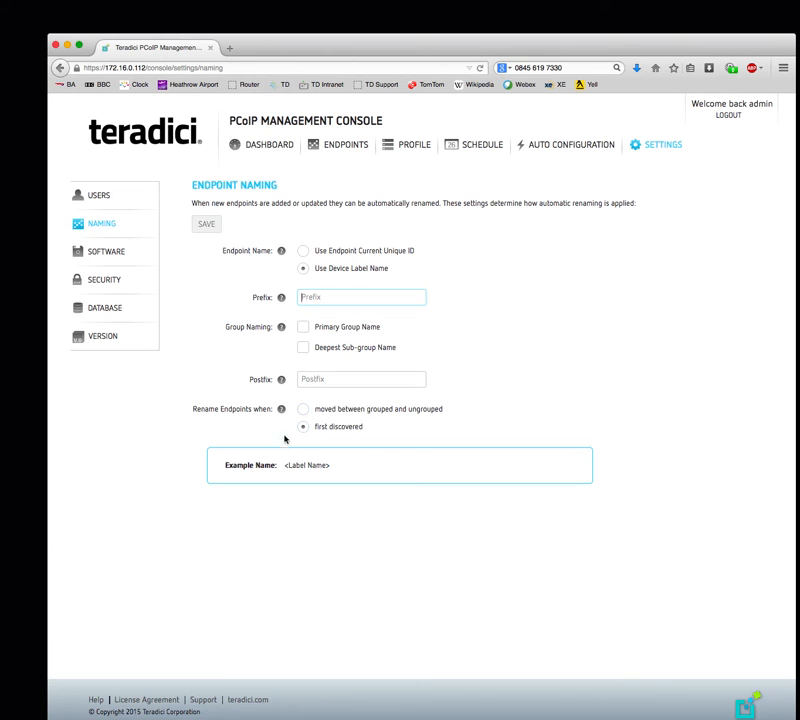
{"action": "left_click", "coordinate": [99, 256]}
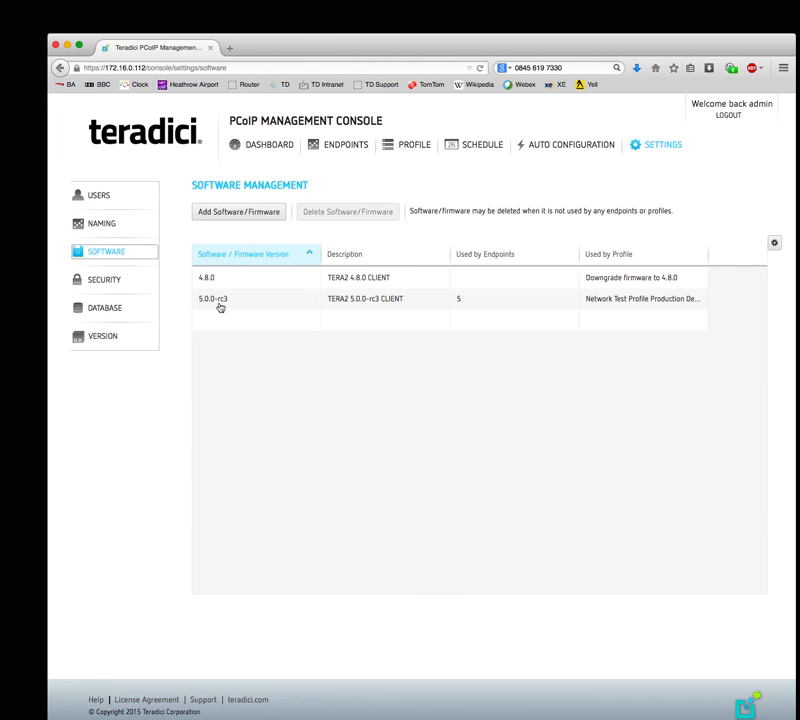
- Begin adding new software/firmware from the Software Management list
{"action": "left_click", "coordinate": [247, 215]}
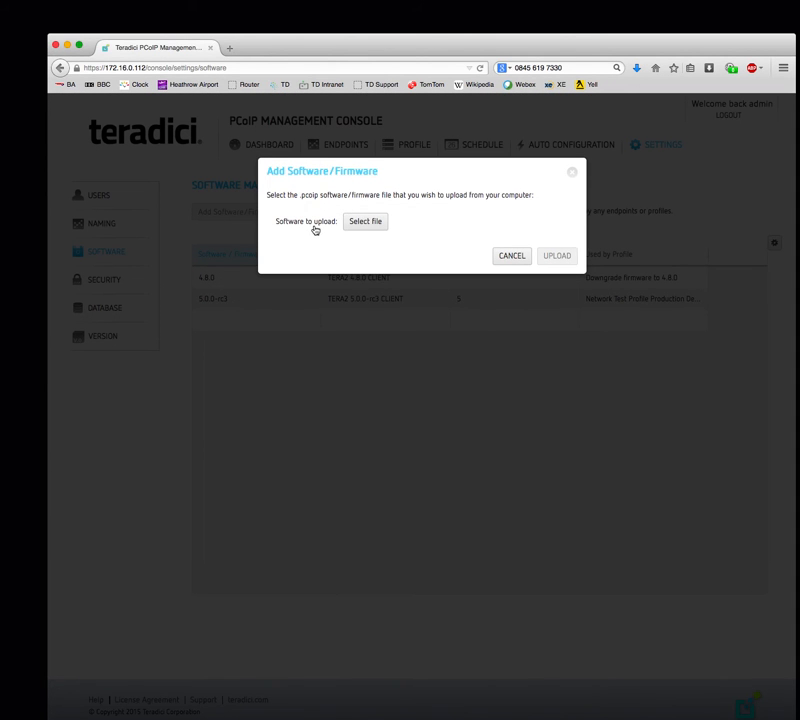
- Choose fw_5.0.0_combined.pcoip from the MC_rel-2.0.0 GA folder and upload it
{"action": "left_click", "coordinate": [366, 221]}
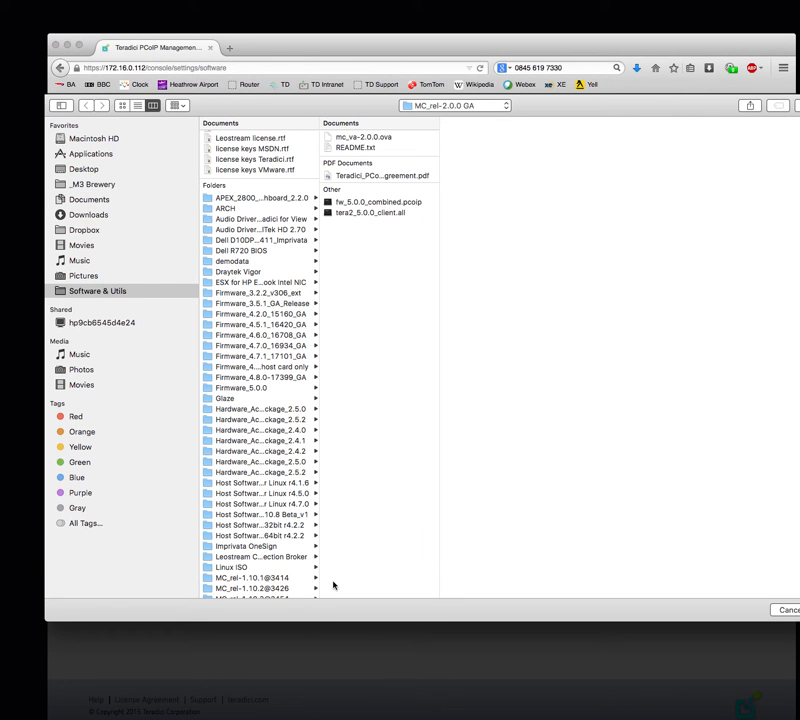
{"action": "left_click_drag", "start_coordinate": [321, 590], "coordinate": [436, 586]}
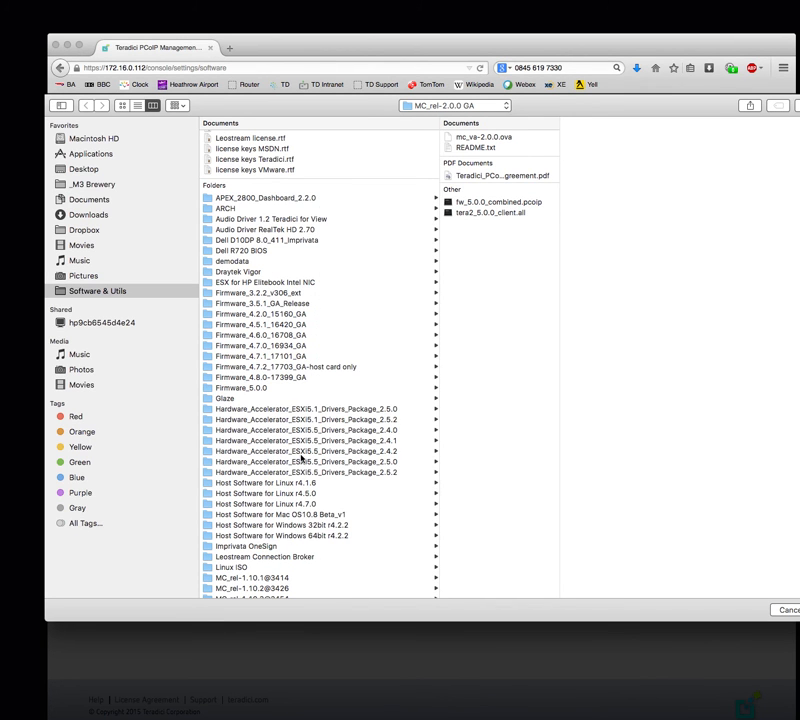
{"action": "scroll", "coordinate": [301, 457], "scroll_direction": "down", "scroll_amount": 10}
{"action": "left_click", "coordinate": [259, 425]}
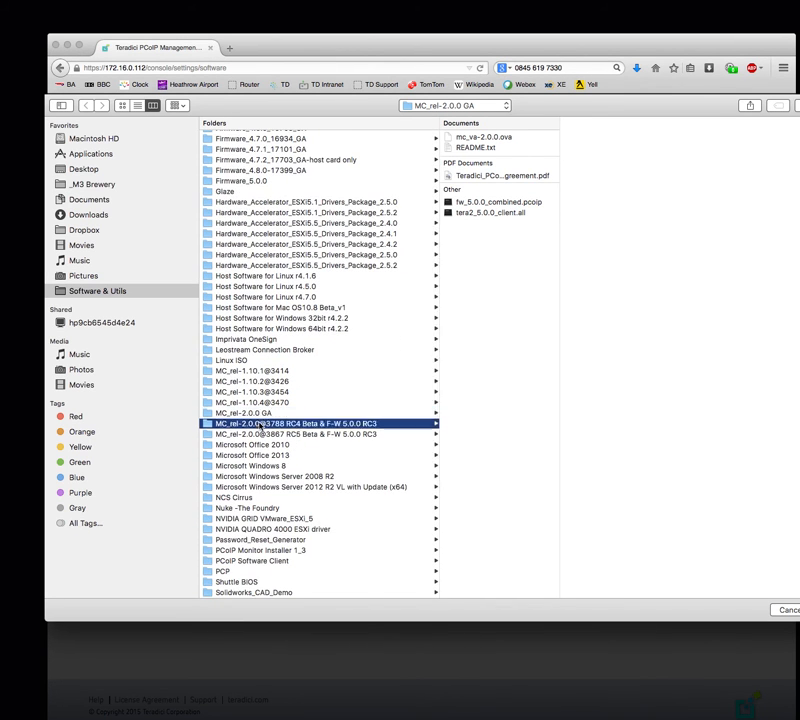
{"action": "left_click", "coordinate": [262, 416]}
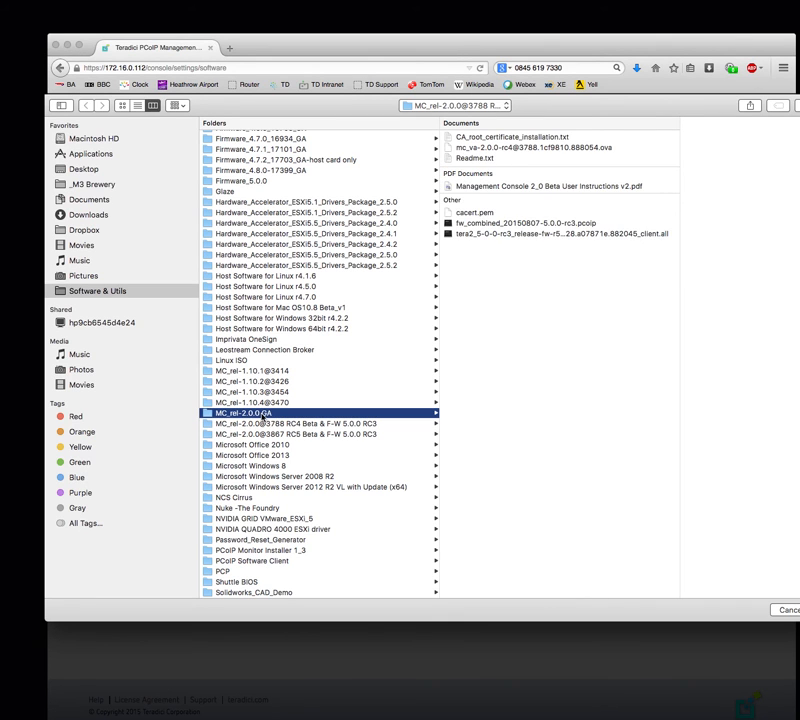
{"action": "left_click", "coordinate": [522, 212]}
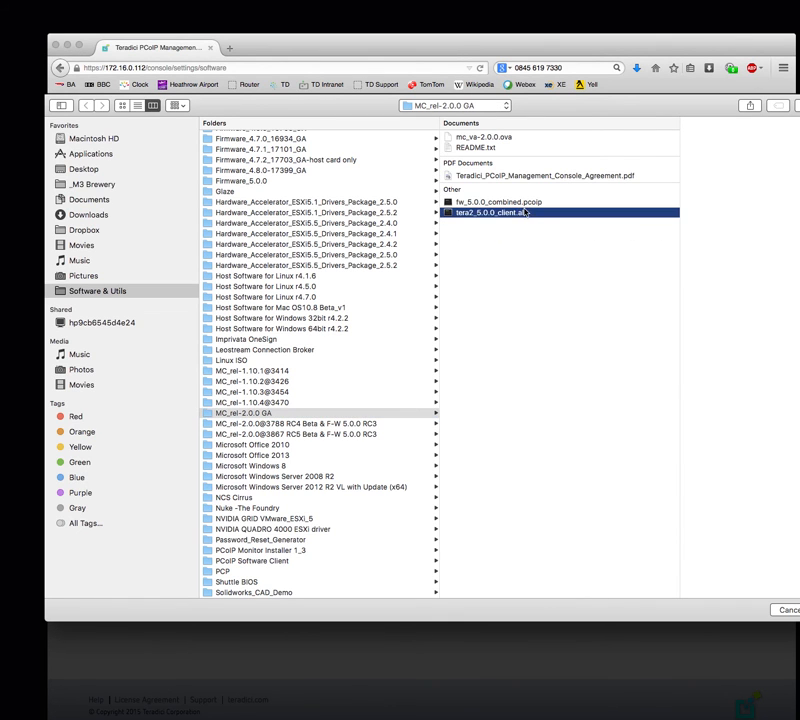
{"action": "left_click", "coordinate": [528, 203]}
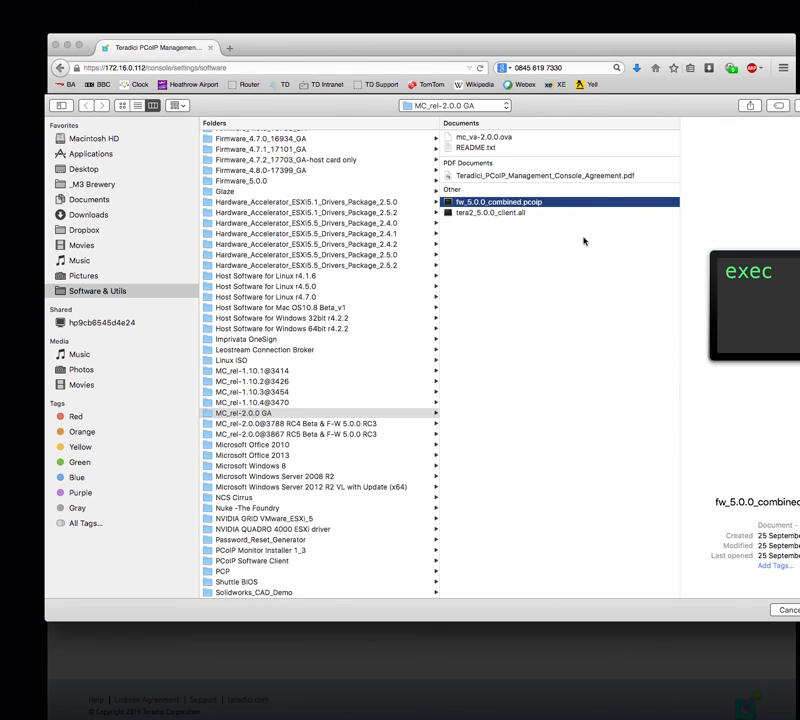
{"action": "left_click", "coordinate": [518, 213]}
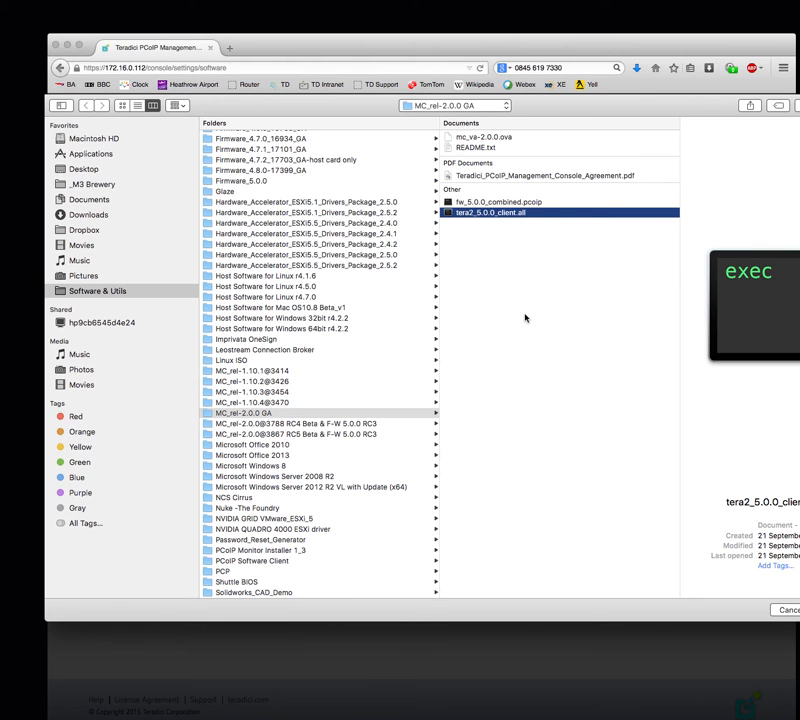
{"action": "left_click", "coordinate": [534, 204]}
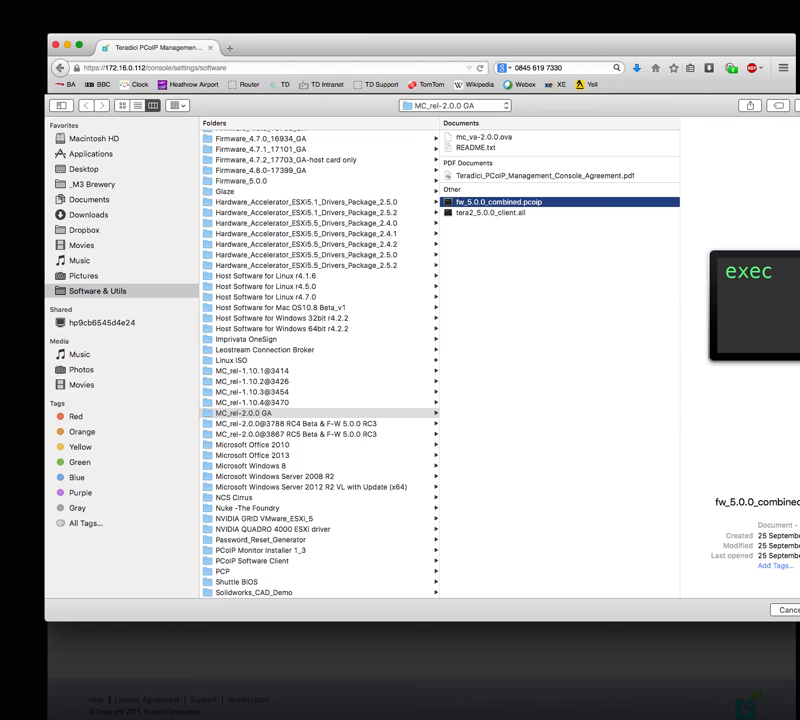
{"action": "key", "text": "Return"}
{"action": "left_click", "coordinate": [560, 256]}
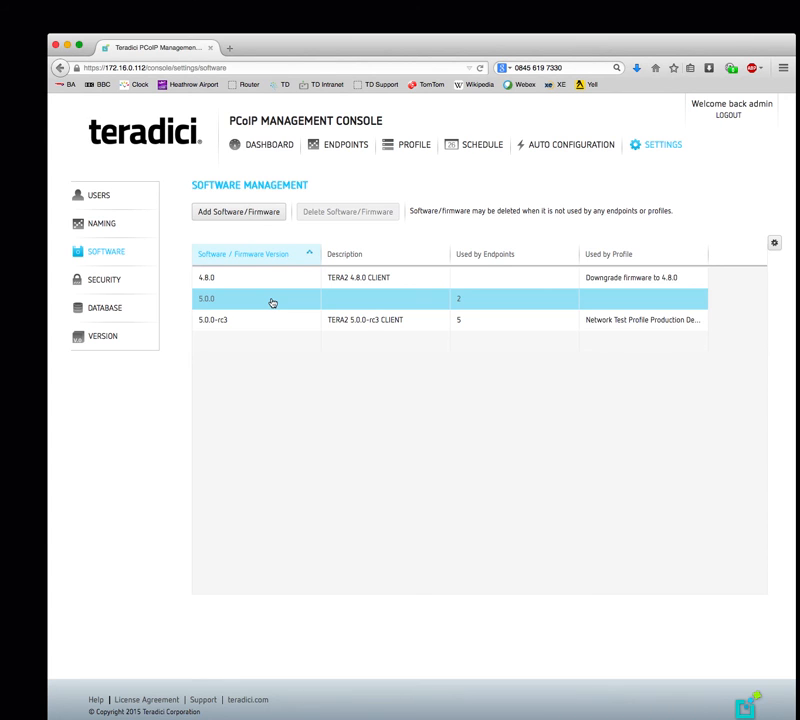
- Once the firmware upload finishes, view the Security certificate settings
{"action": "left_click", "coordinate": [102, 281]}
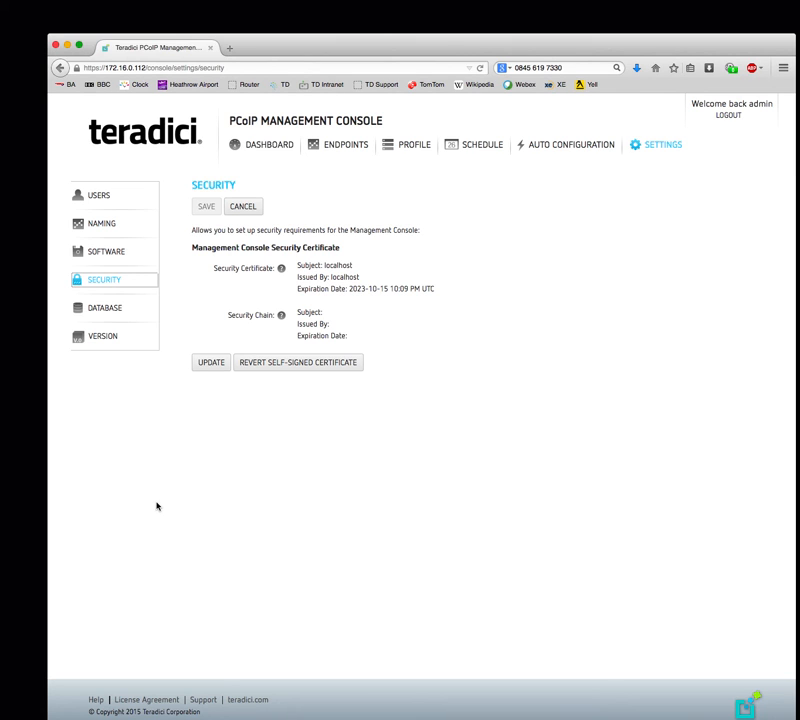
- Show the Database Management settings with the existing backup list
{"action": "left_click", "coordinate": [106, 308]}
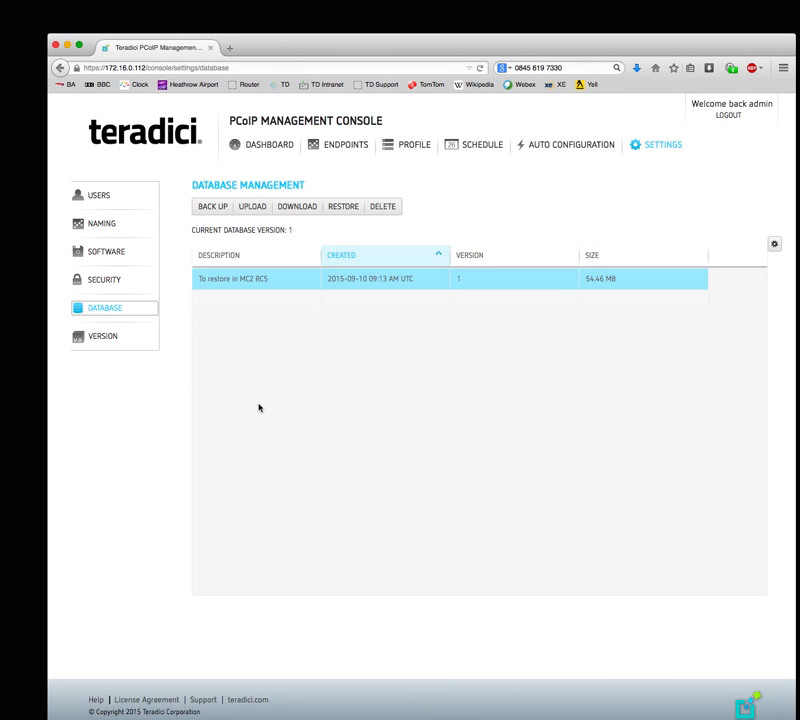
- Create a new database backup described 'New Backup - Nov 24'
{"action": "left_click", "coordinate": [241, 287]}
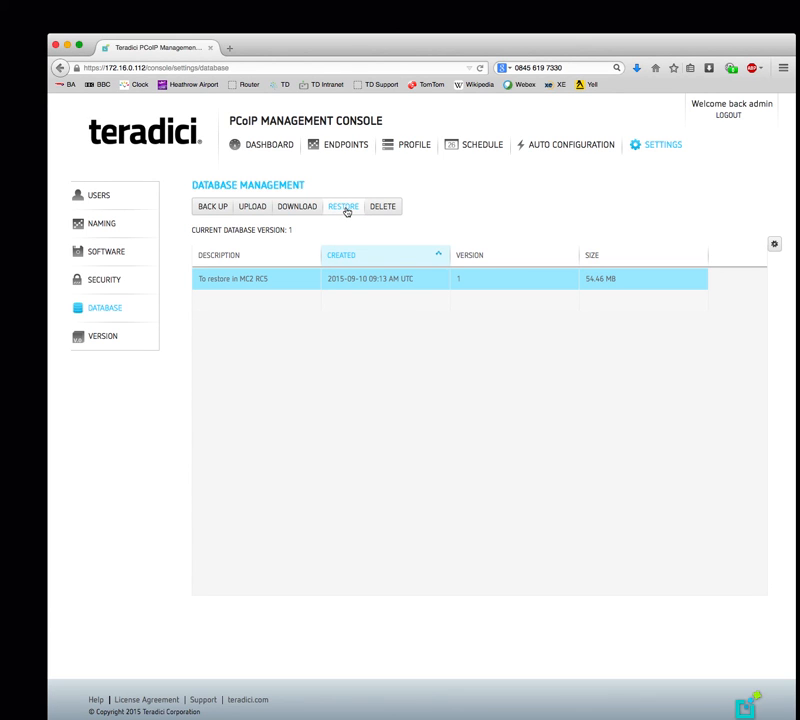
{"action": "left_click", "coordinate": [212, 207]}
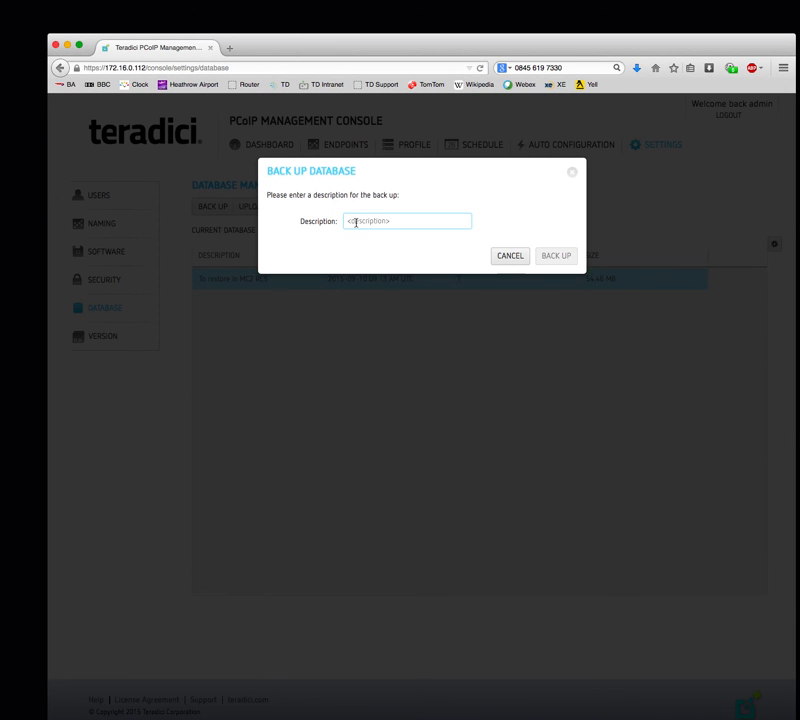
{"action": "type", "text": "New Baclk"}
{"action": "key", "text": "BackSpace"}
{"action": "key", "text": "BackSpace"}
{"action": "type", "text": "kup - Nov 24"}
{"action": "left_click", "coordinate": [554, 255]}
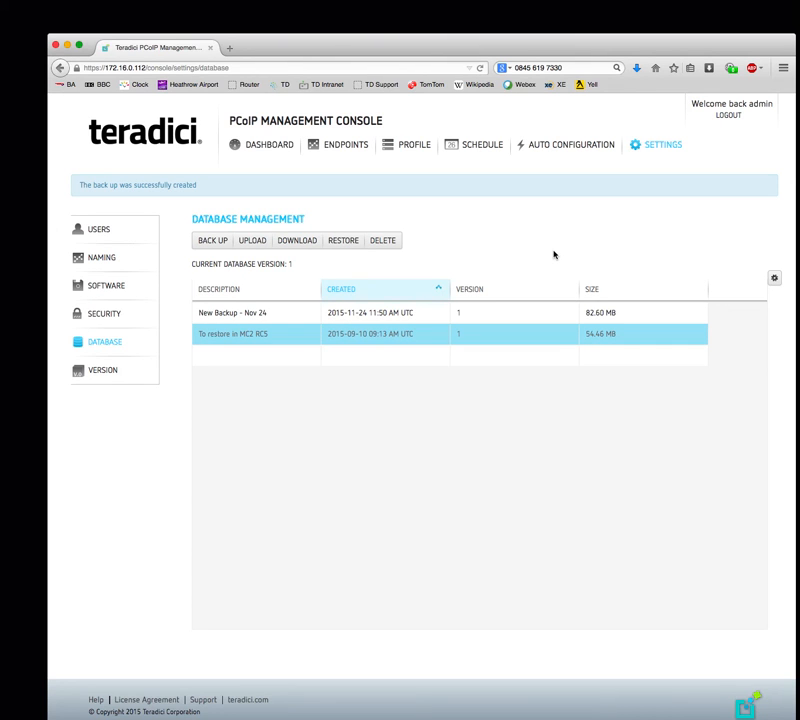
- Download the New Backup - Nov 24 database backup and save the archive file
{"action": "left_click", "coordinate": [268, 313]}
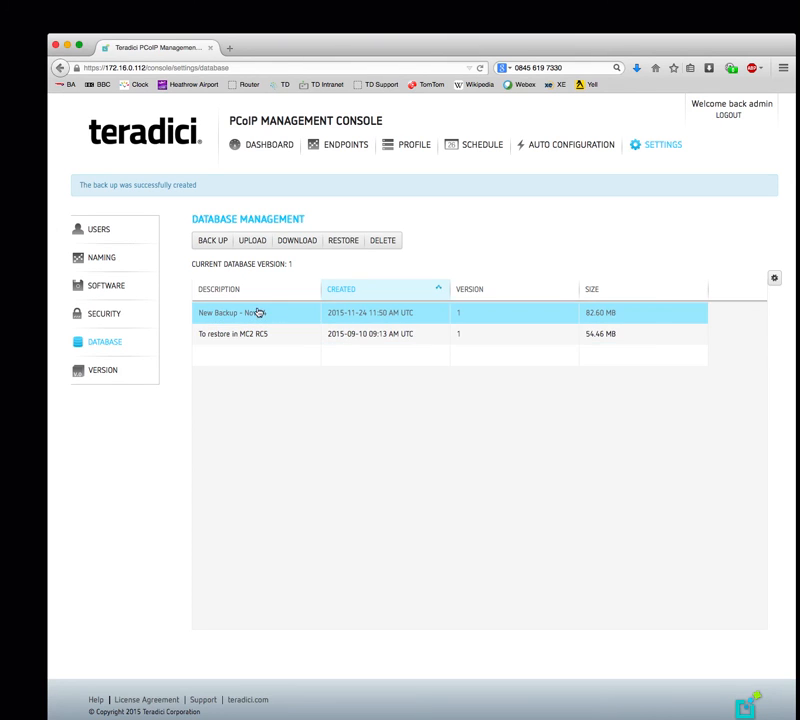
{"action": "left_click", "coordinate": [303, 242]}
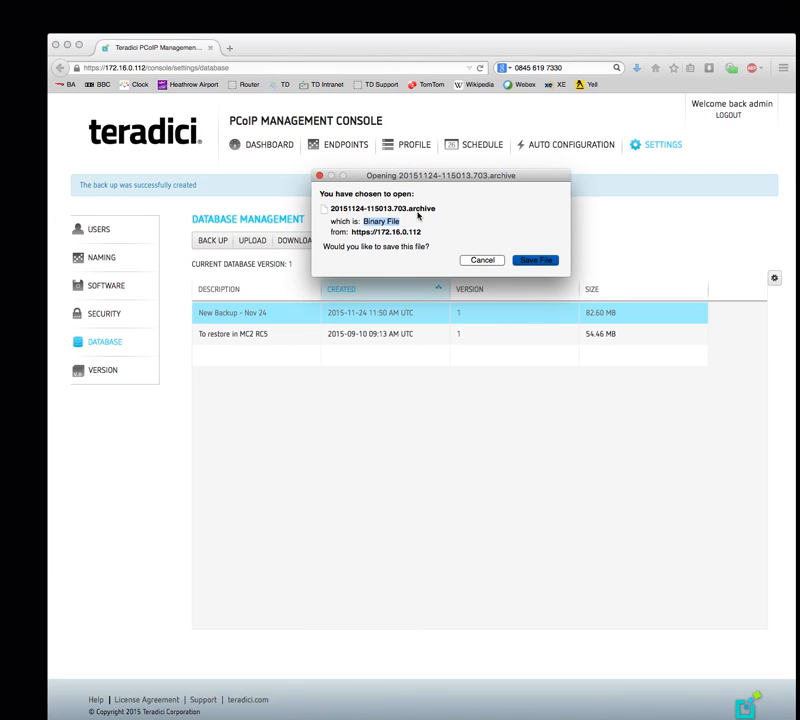
{"action": "left_click", "coordinate": [533, 261]}
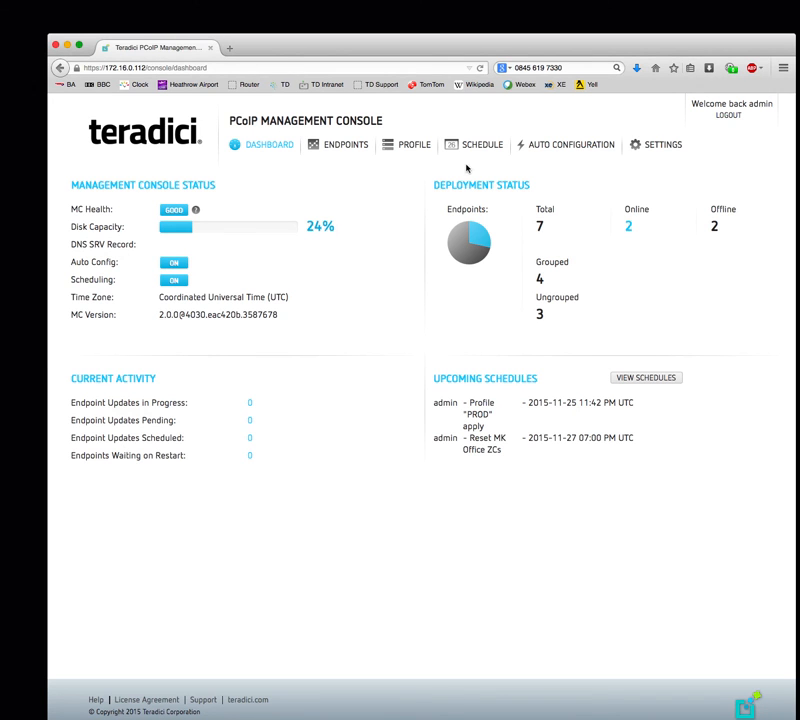
{"action": "left_click", "coordinate": [649, 146]}
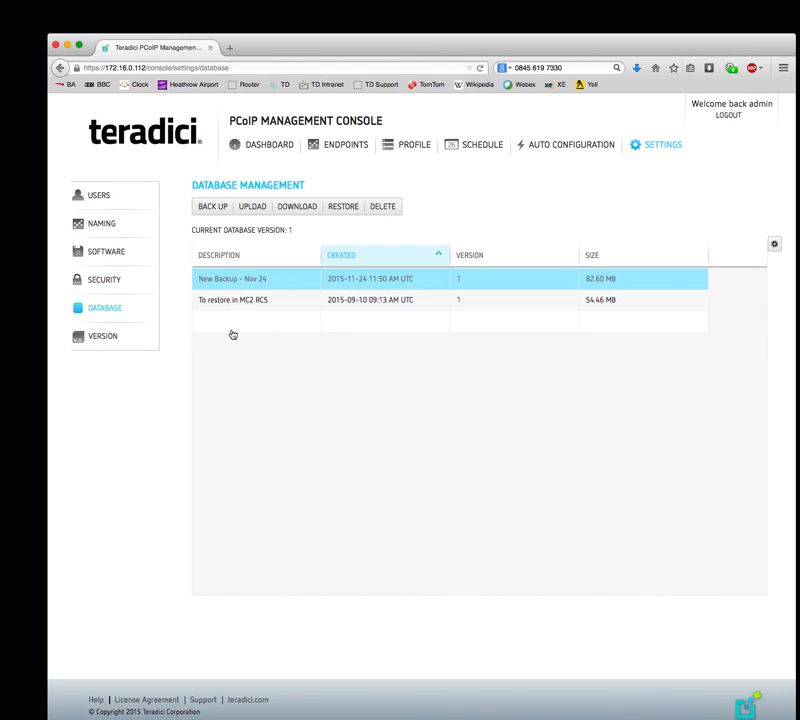
{"action": "left_click", "coordinate": [102, 336]}
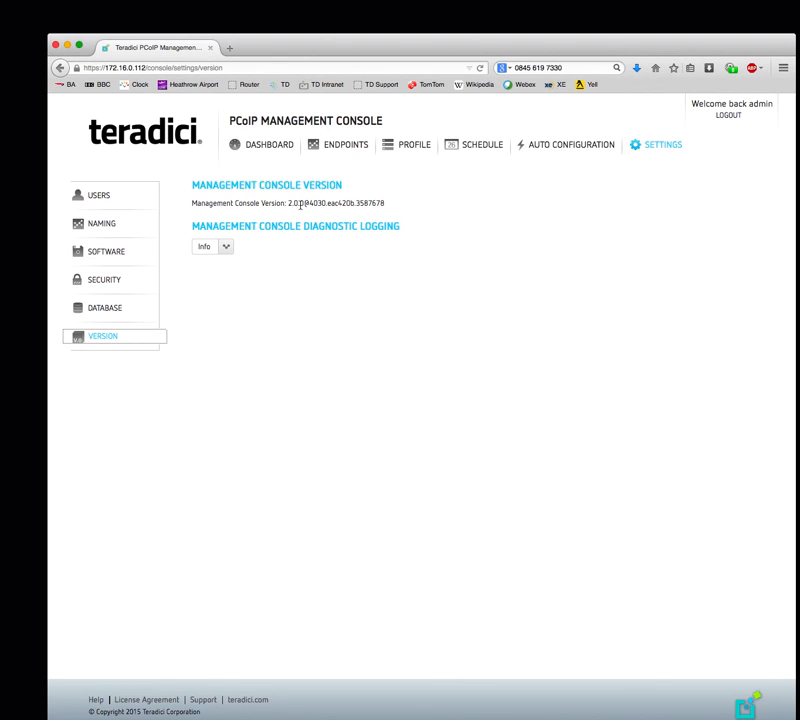
{"action": "left_click_drag", "start_coordinate": [289, 203], "coordinate": [321, 203]}
{"action": "left_click", "coordinate": [232, 285]}
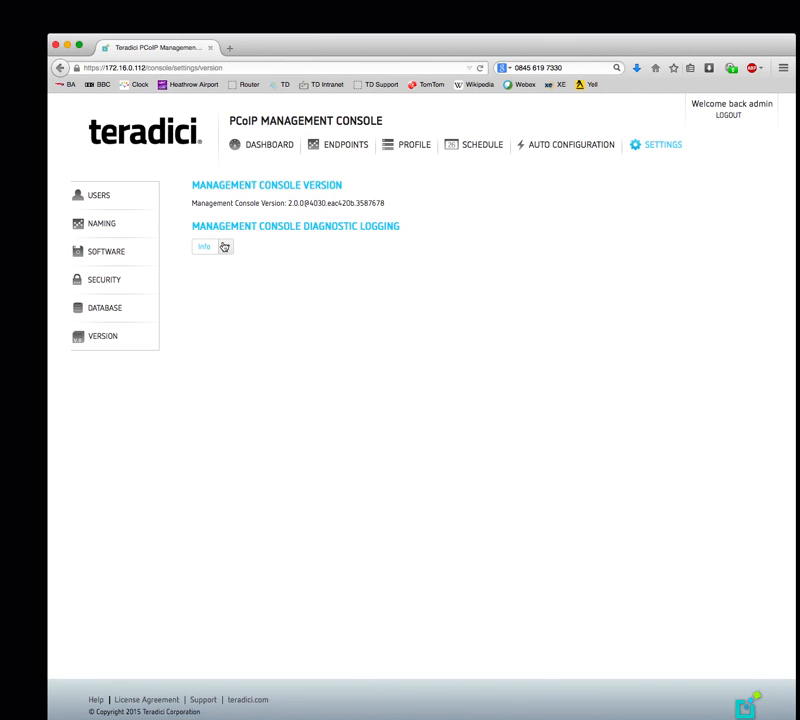
{"action": "left_click", "coordinate": [226, 247]}
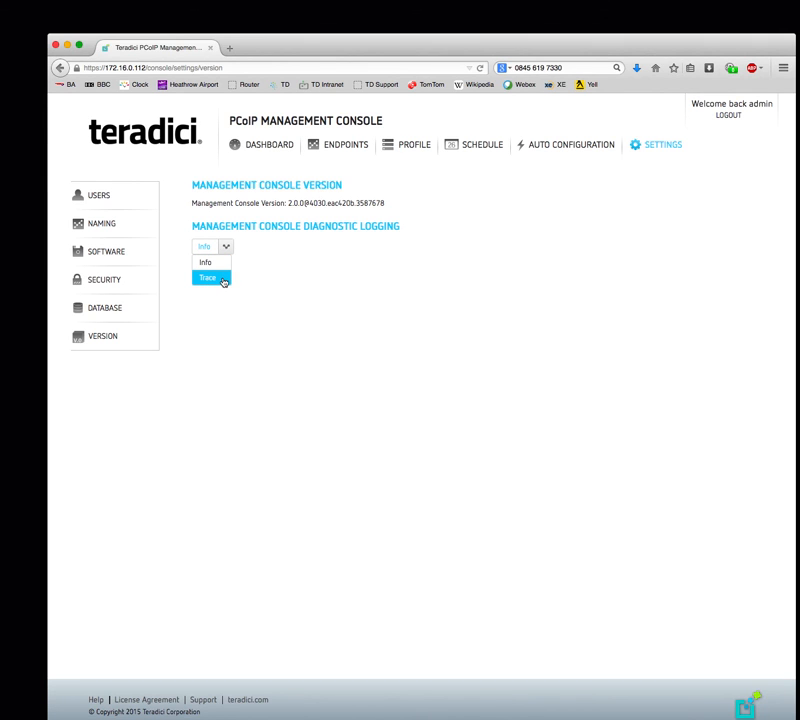
{"action": "left_click", "coordinate": [298, 277]}
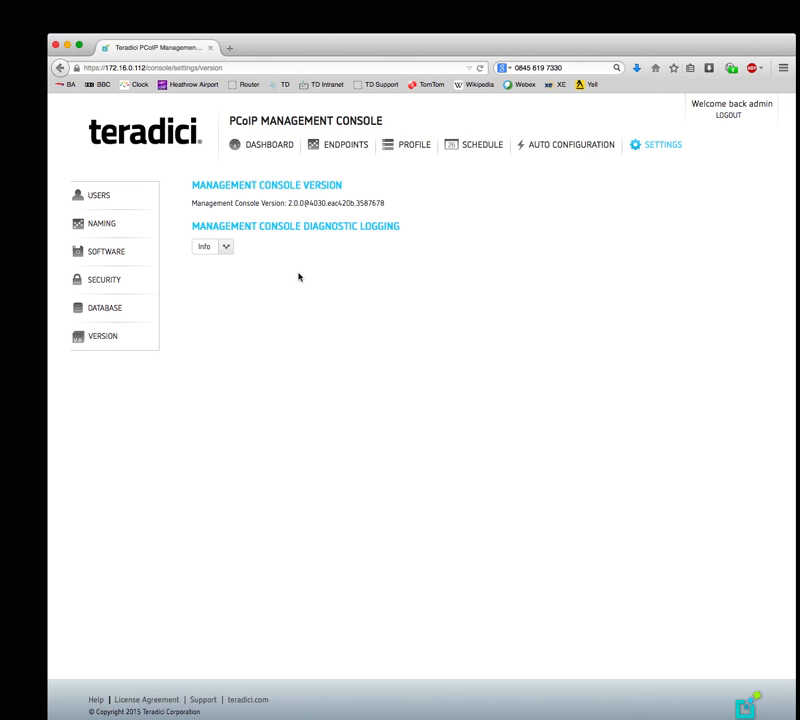
{"action": "left_click", "coordinate": [275, 148]}
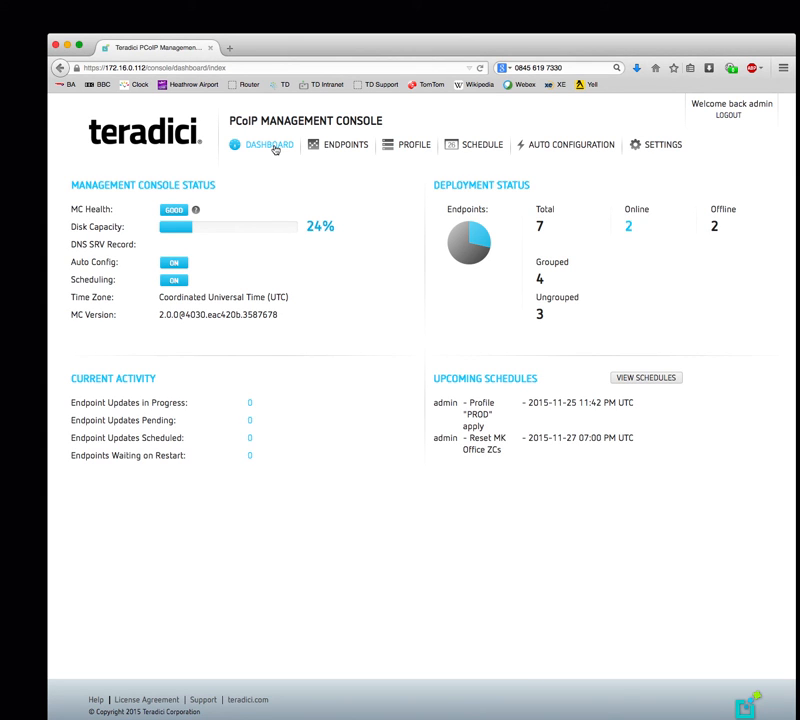
- Review the ungrouped endpoints, then return to the Database Management settings
{"action": "left_click", "coordinate": [346, 145]}
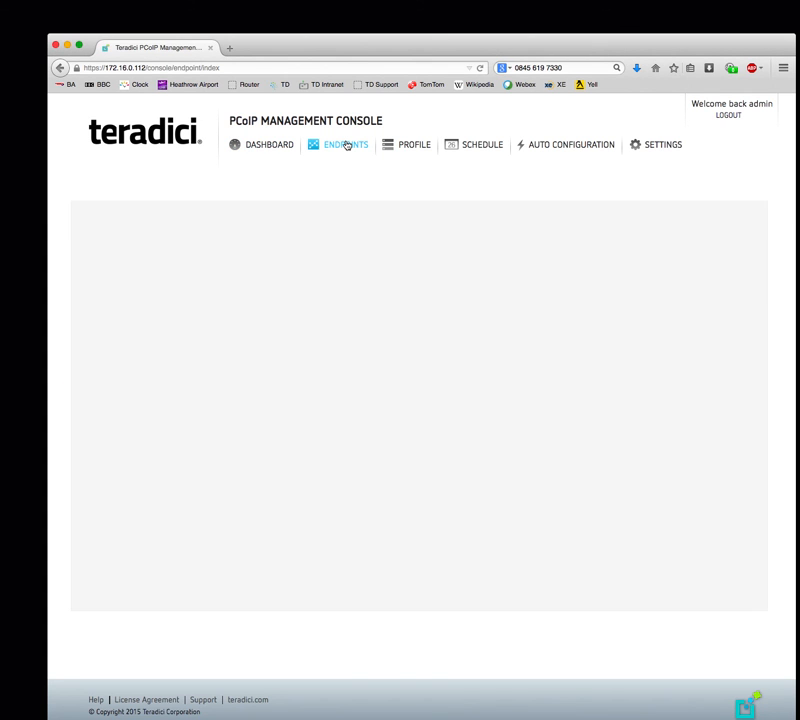
{"action": "left_click", "coordinate": [146, 184]}
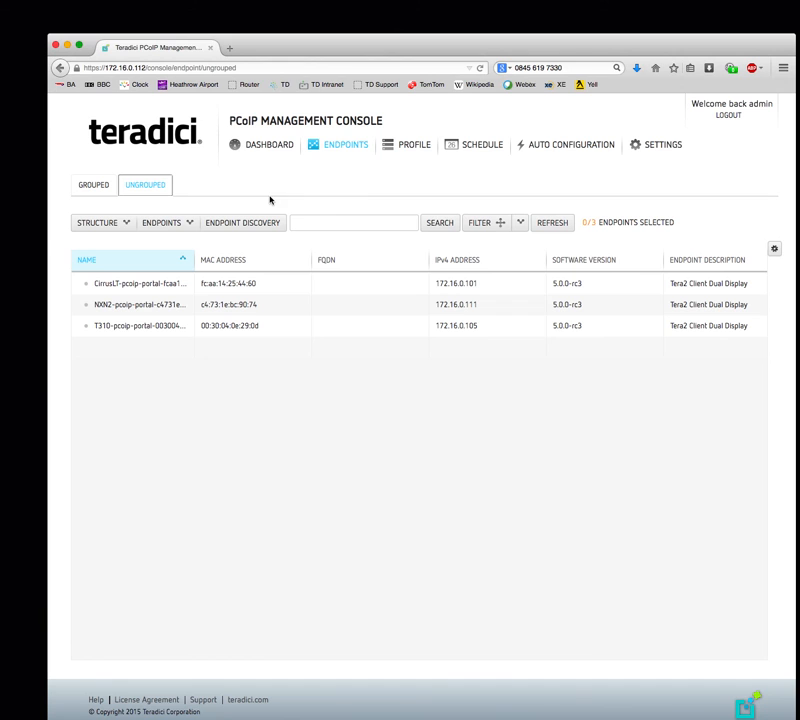
{"action": "left_click", "coordinate": [661, 149]}
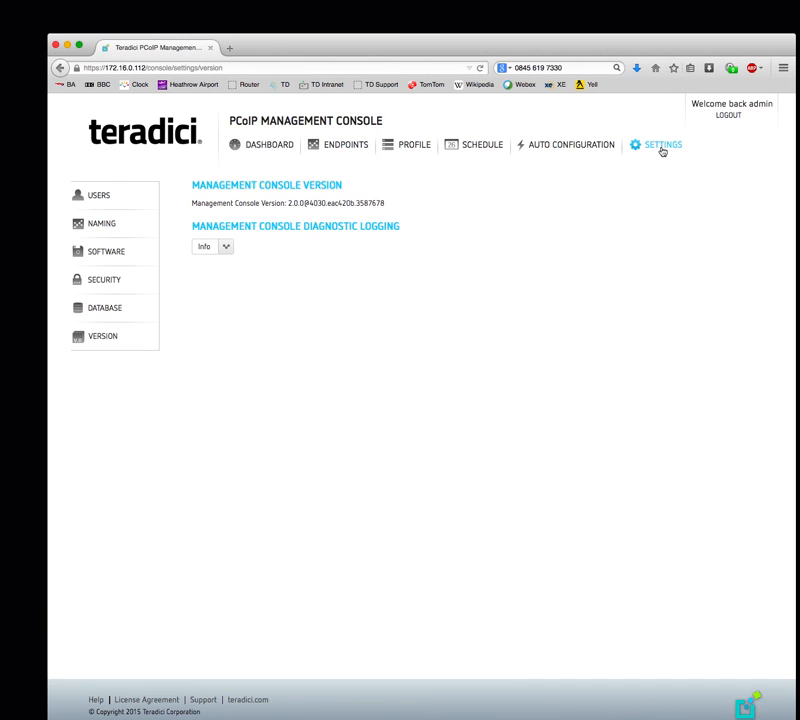
{"action": "left_click", "coordinate": [105, 311]}
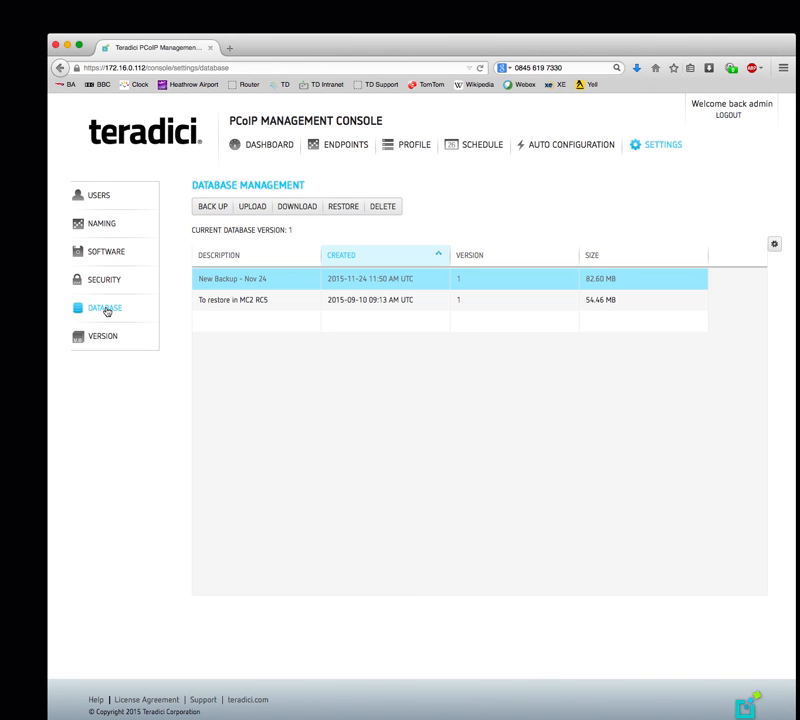
- Restore the database from the 54.46 MB 'To restore in MC2 RC5' backup, confirming the restore
{"action": "left_click", "coordinate": [235, 304]}
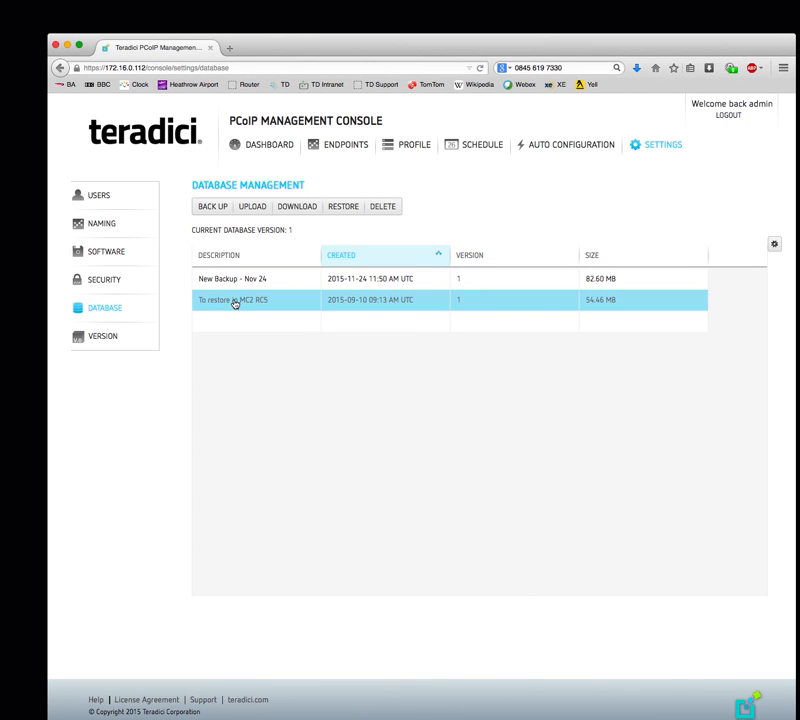
{"action": "left_click", "coordinate": [345, 207]}
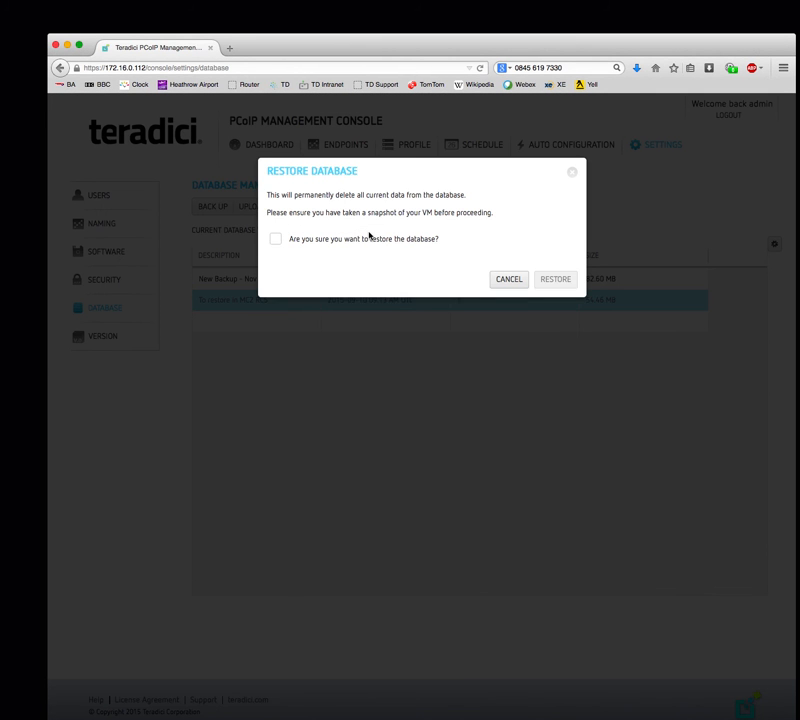
{"action": "left_click", "coordinate": [275, 239]}
{"action": "left_click", "coordinate": [553, 282]}
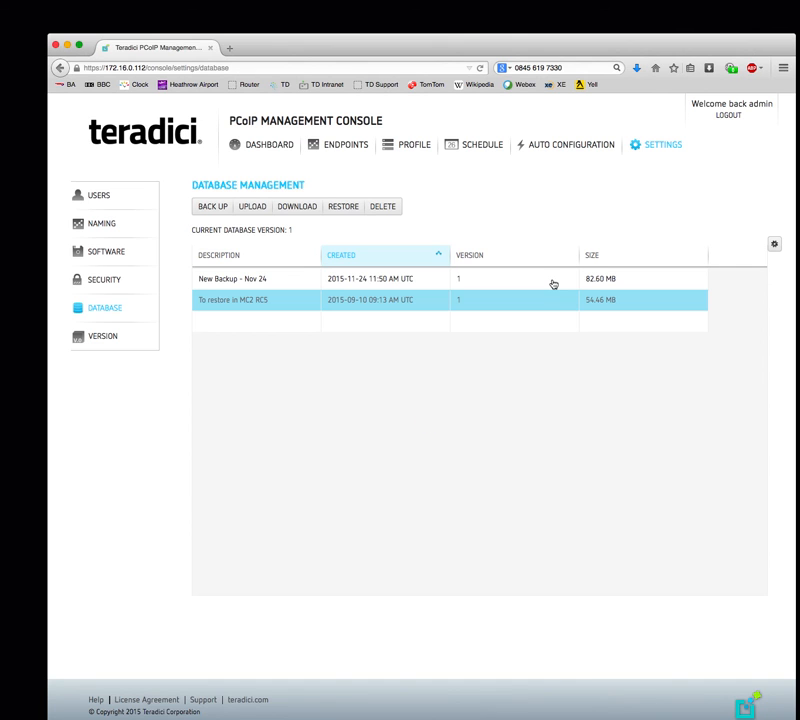
- Review the ungrouped and grouped endpoint lists, then return to the console Settings
{"action": "left_click", "coordinate": [345, 149]}
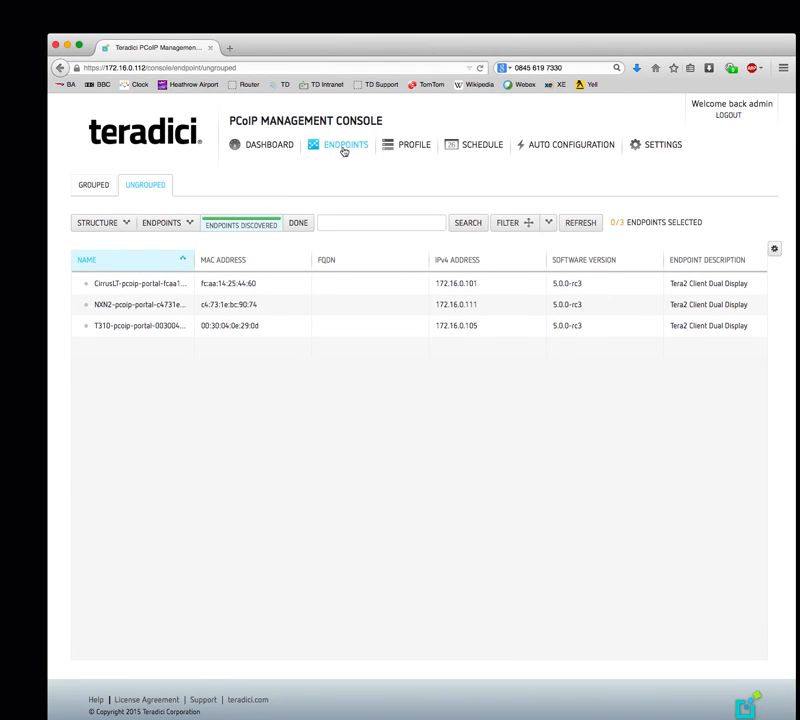
{"action": "left_click", "coordinate": [96, 186]}
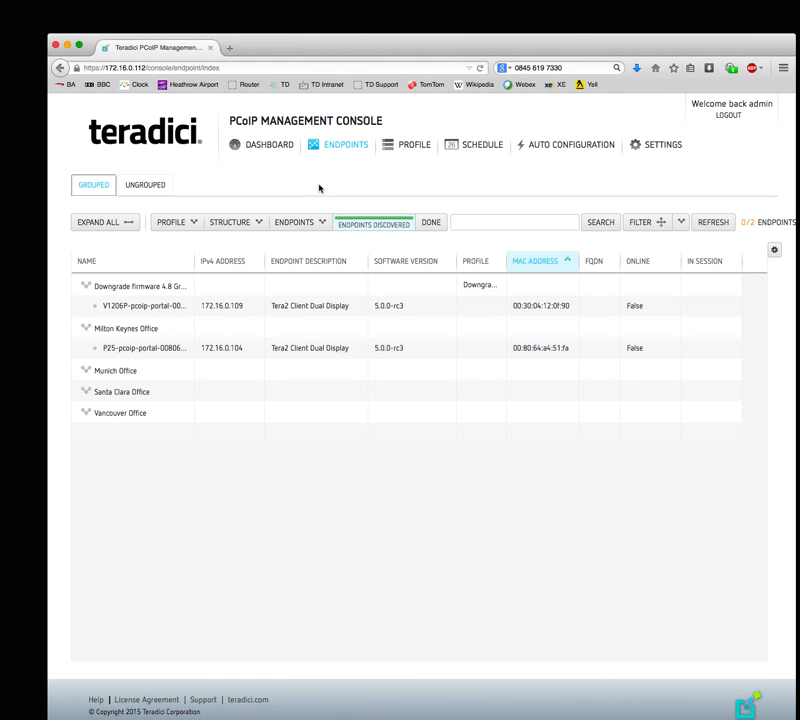
{"action": "left_click", "coordinate": [667, 146]}
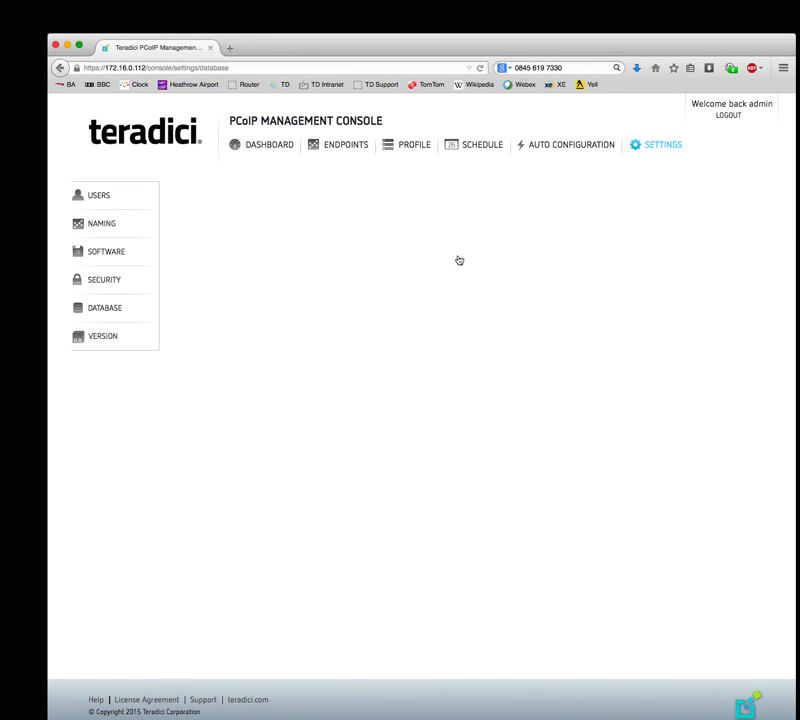
- Restore the database from 'New Backup - Nov 24' with confirmation, then return to the dashboard
{"action": "left_click", "coordinate": [96, 312]}
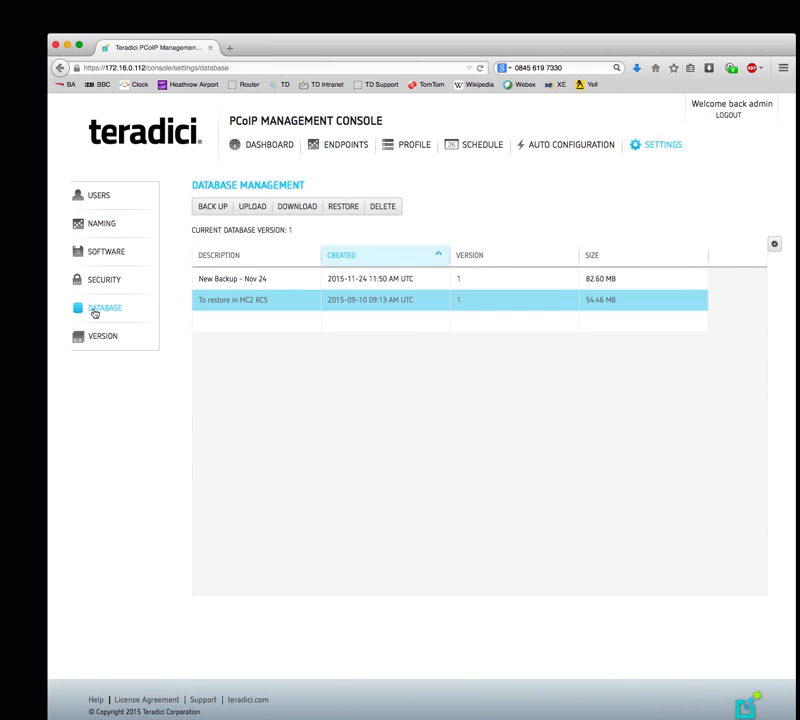
{"action": "left_click", "coordinate": [219, 280]}
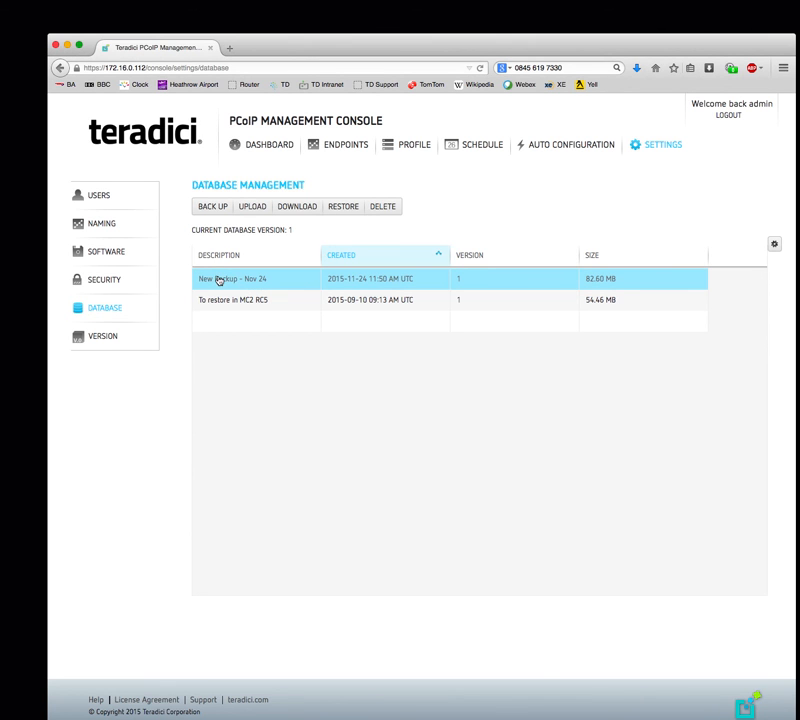
{"action": "left_click", "coordinate": [334, 211]}
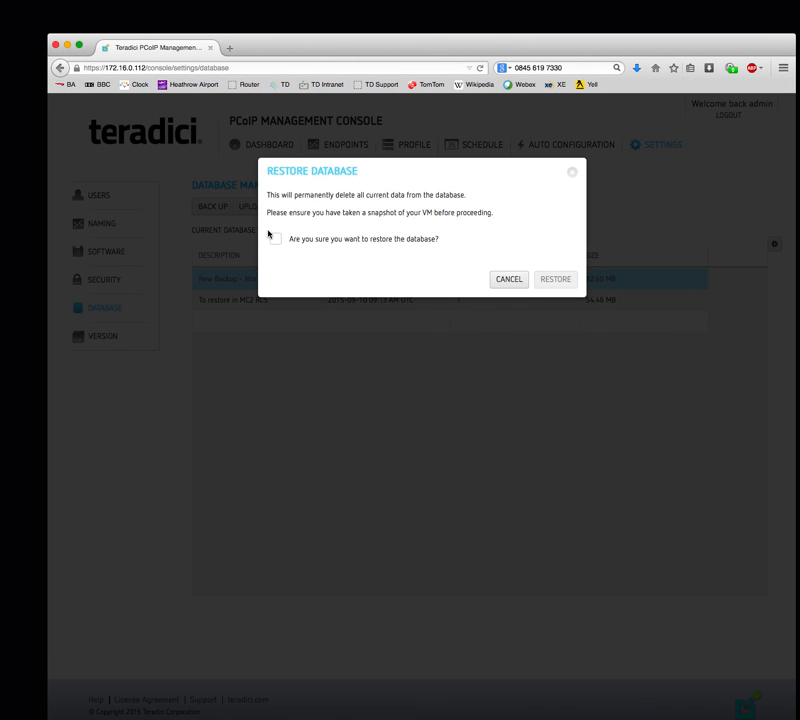
{"action": "left_click", "coordinate": [273, 242]}
{"action": "left_click", "coordinate": [554, 280]}
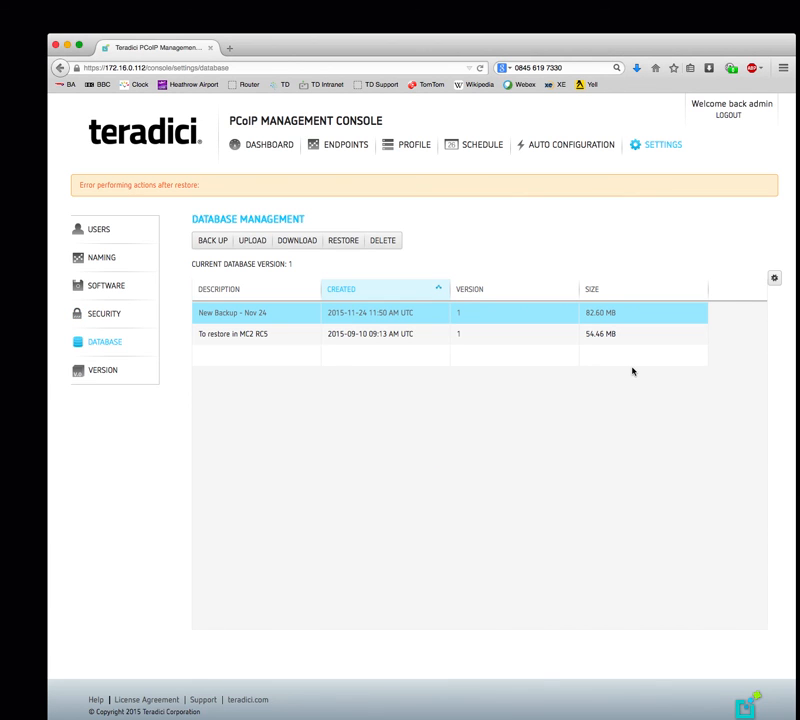
{"action": "left_click", "coordinate": [243, 148]}
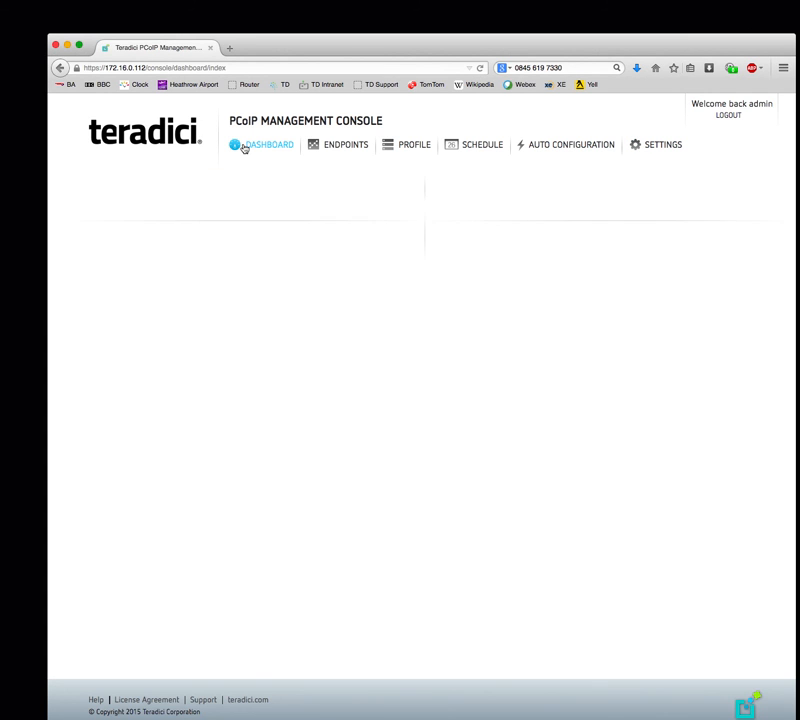
- Select the TERA2321 endpoint in Milton Keynes Office, then minimise the browser to reveal the presentation
{"action": "left_click", "coordinate": [337, 145]}
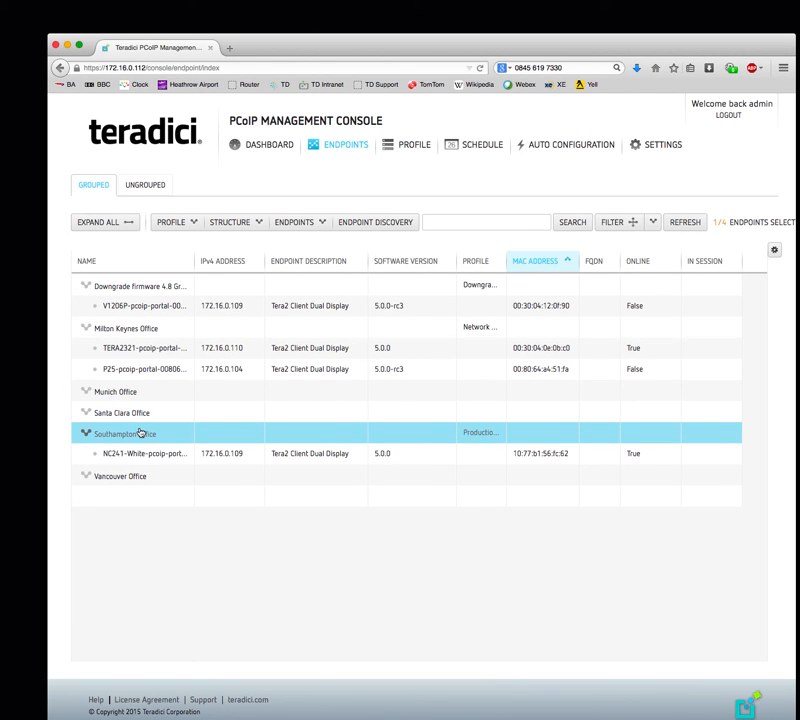
{"action": "left_click", "coordinate": [127, 346]}
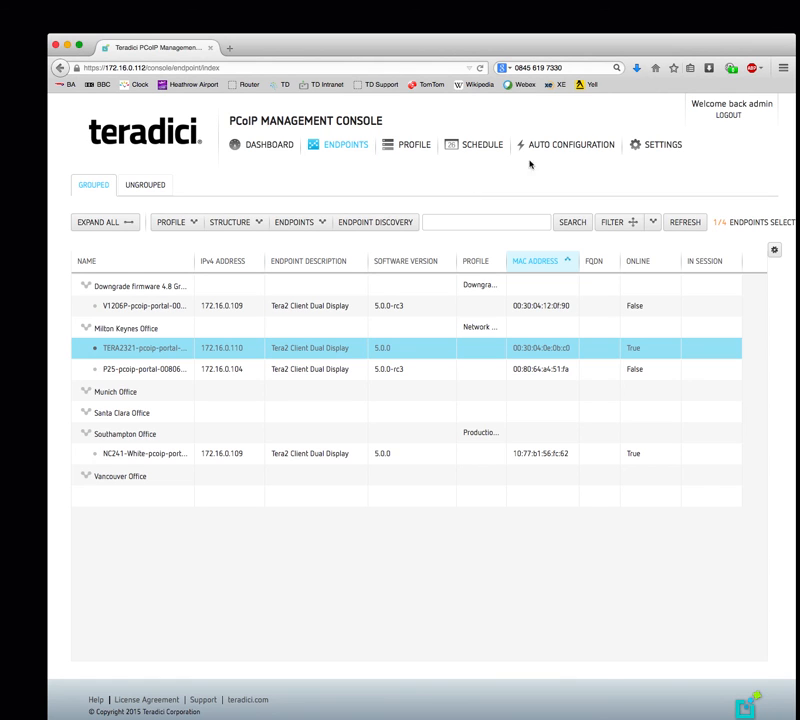
{"action": "left_click", "coordinate": [67, 46]}
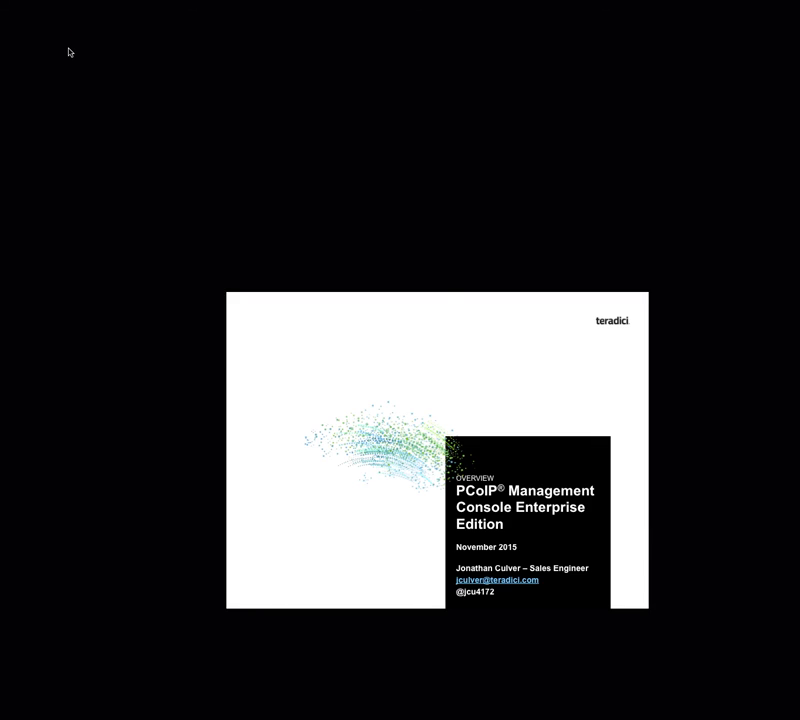